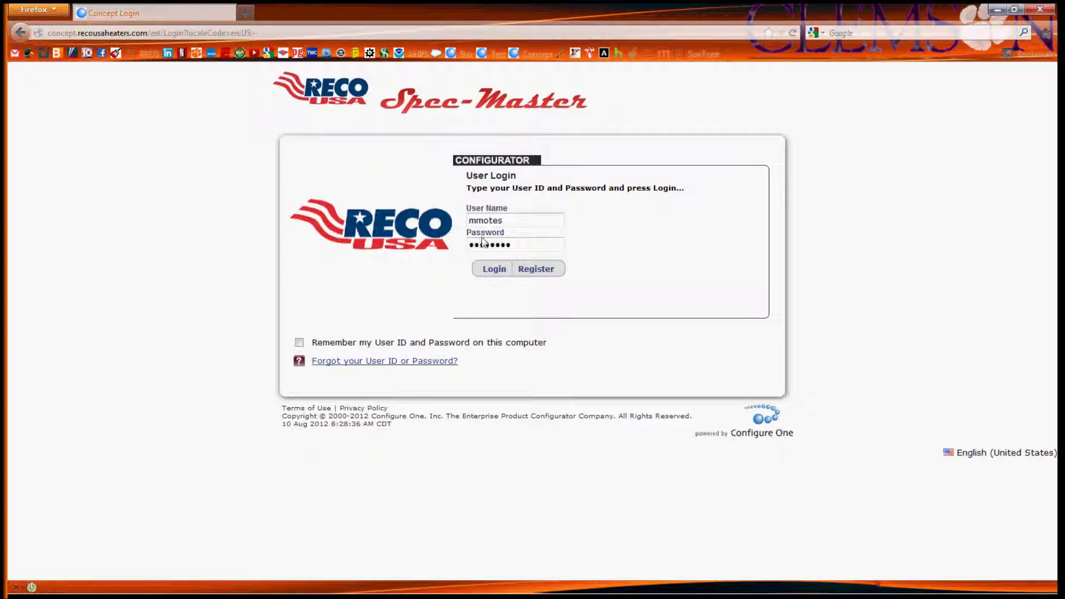
double_click(529, 222)
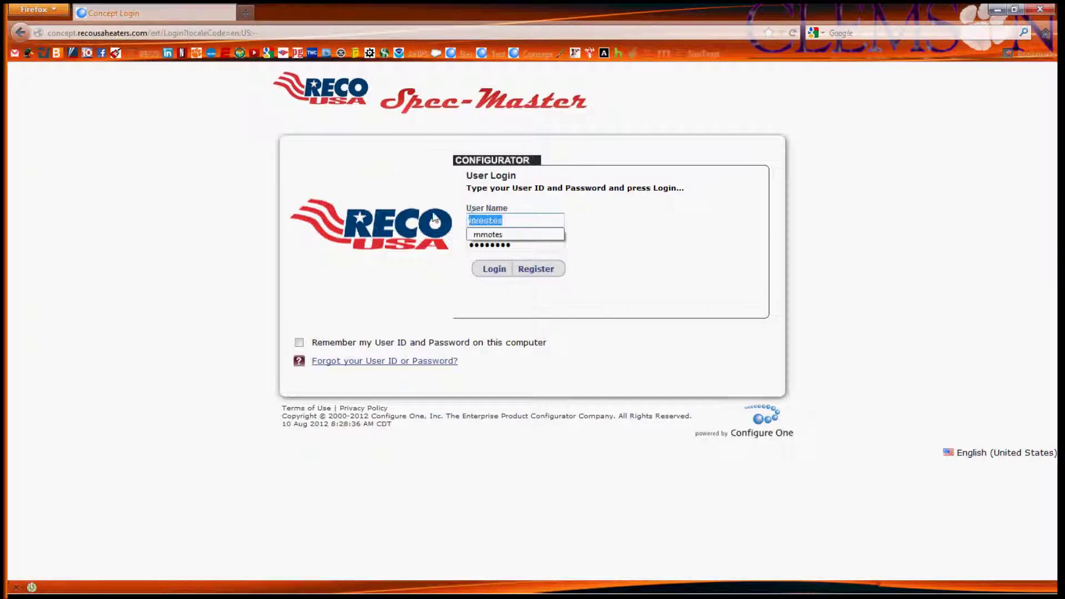
click(215, 129)
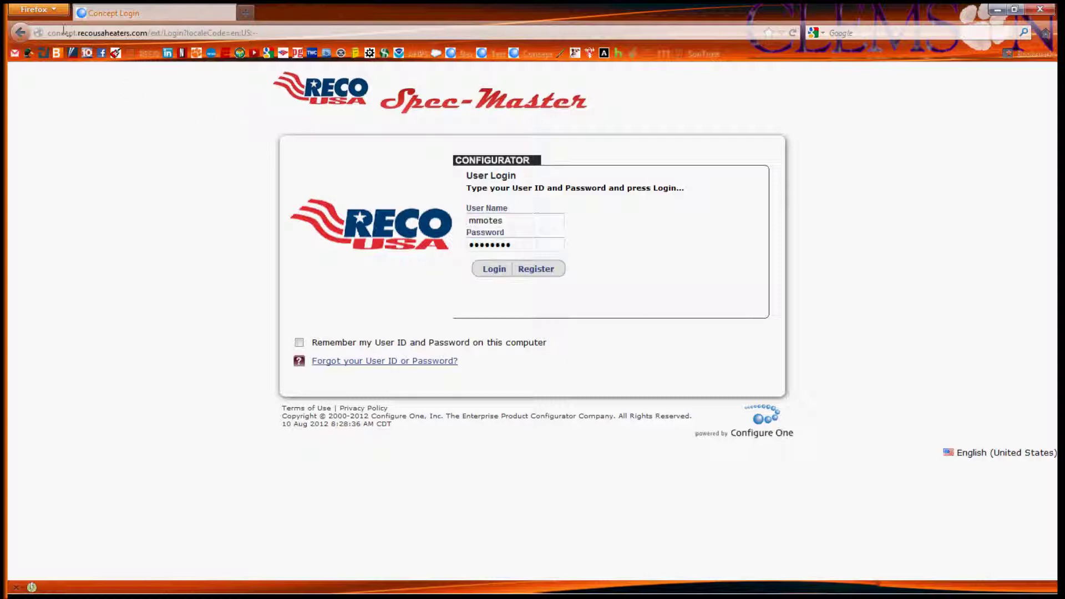
drag(256, 33, 49, 31)
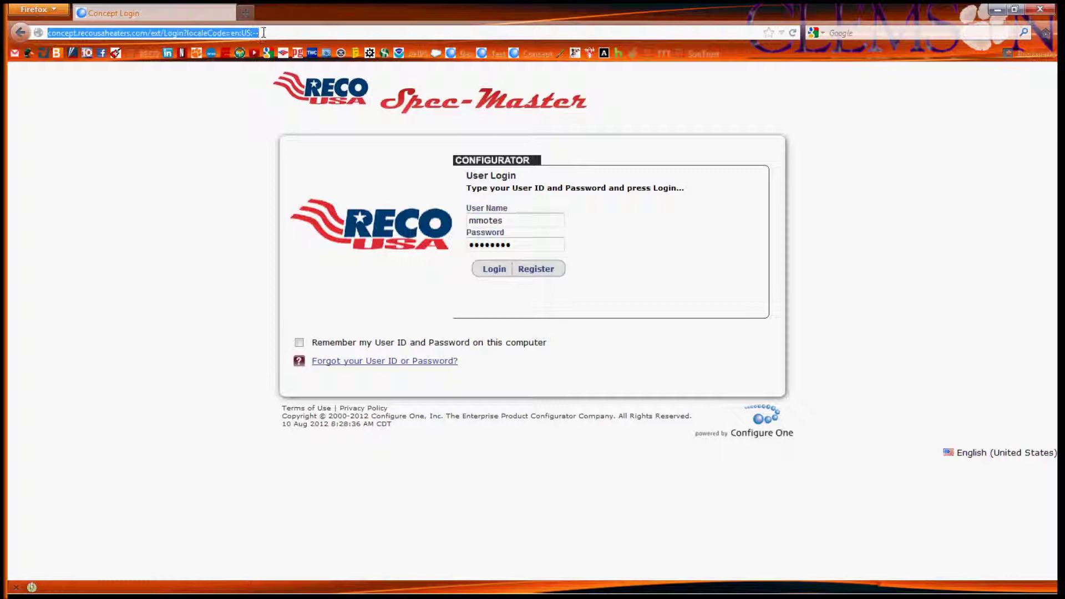
drag(264, 33, 46, 35)
click(270, 33)
click(195, 158)
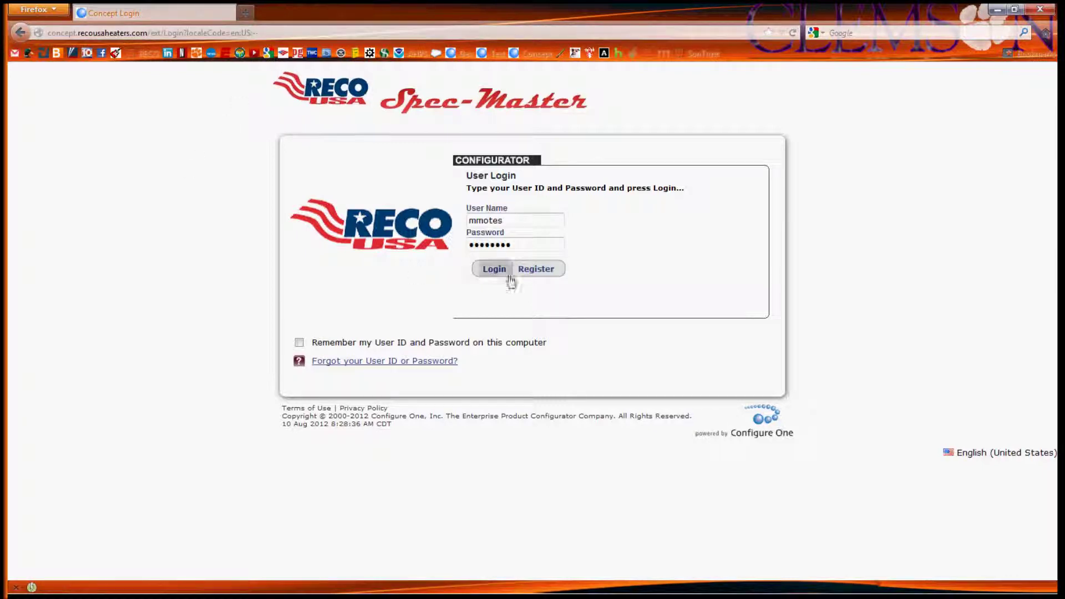
Log in with the user name "dummy" and dismiss the offer to remember the password
click(527, 221)
drag(504, 221, 468, 225)
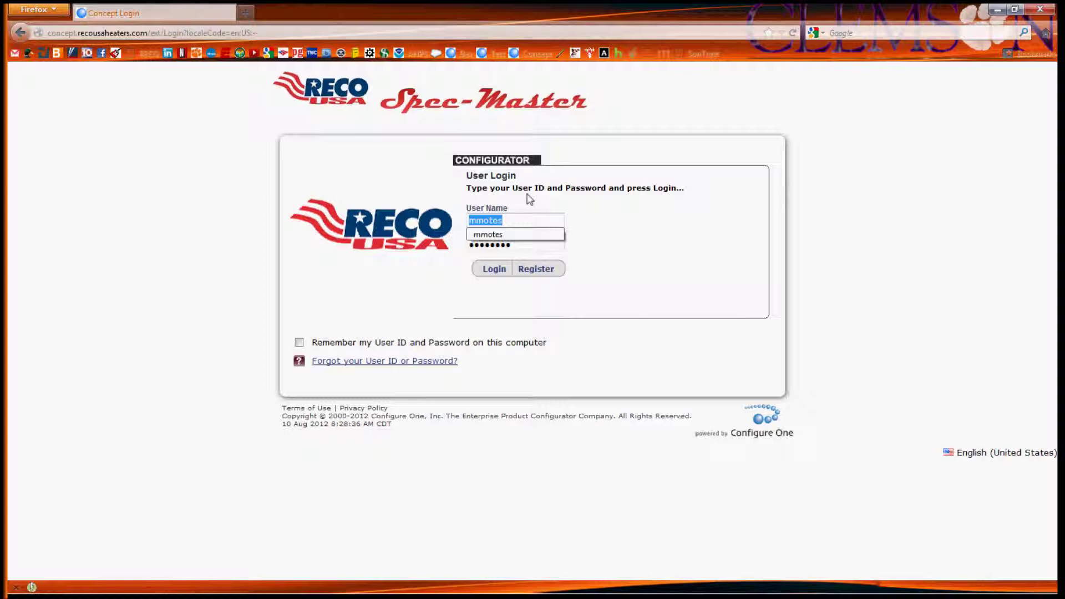
text(dummy)
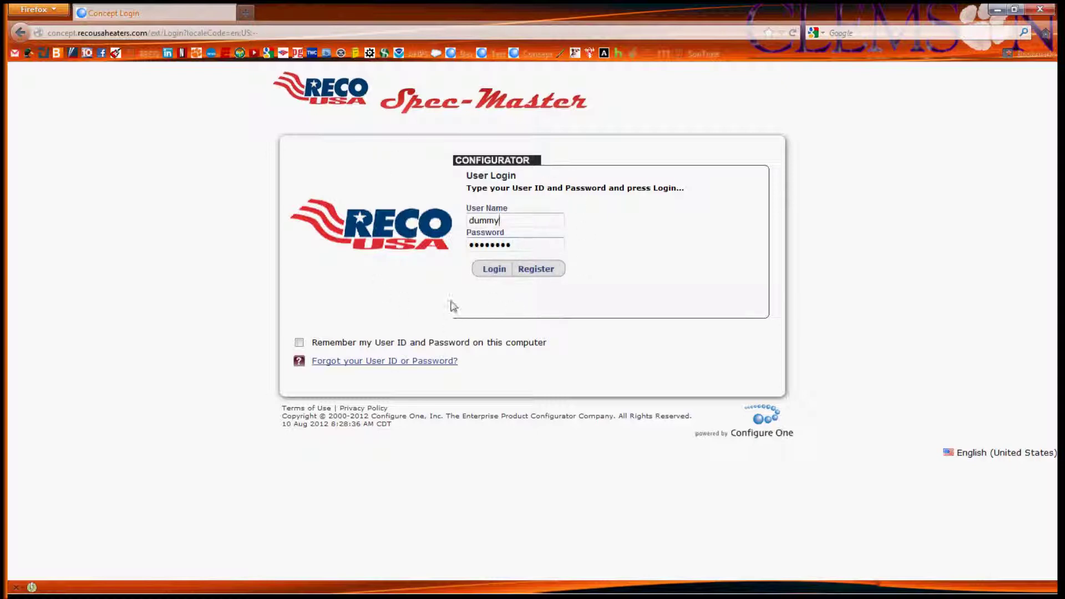
click(490, 273)
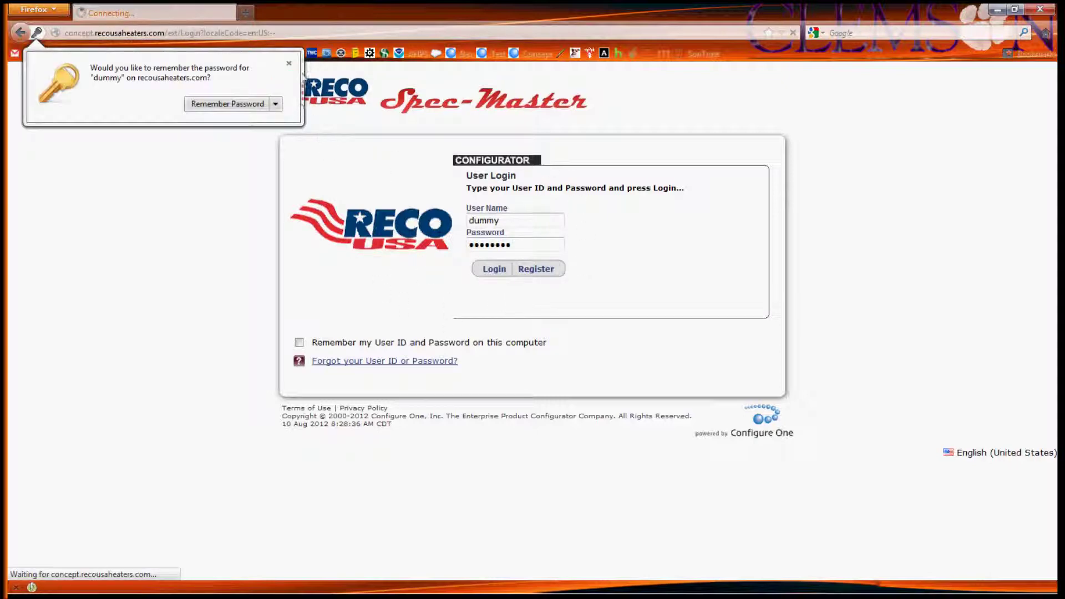
click(289, 64)
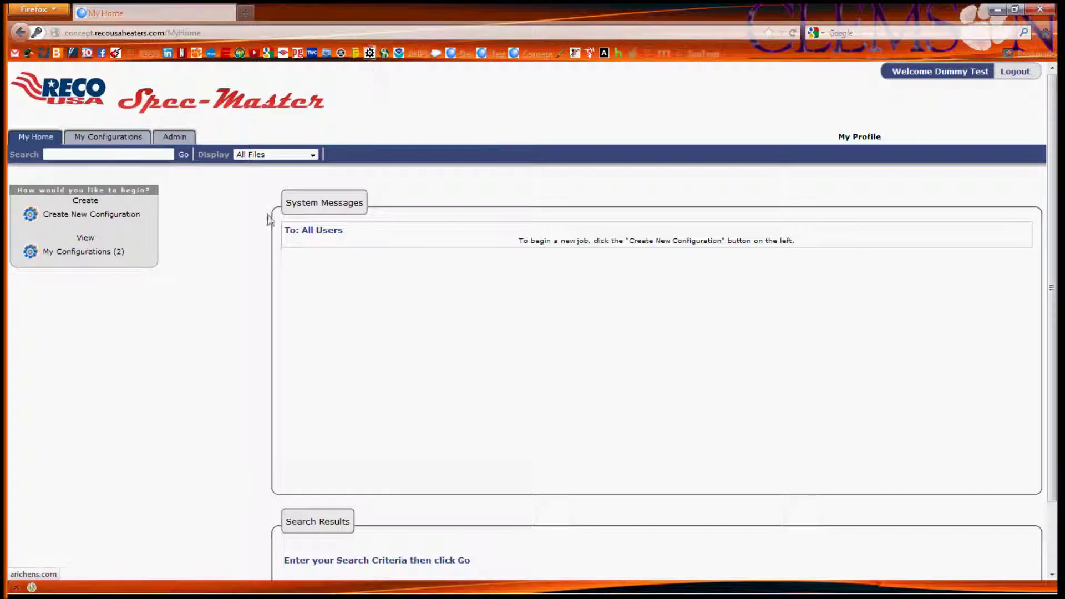
drag(502, 242, 813, 250)
click(505, 239)
click(747, 262)
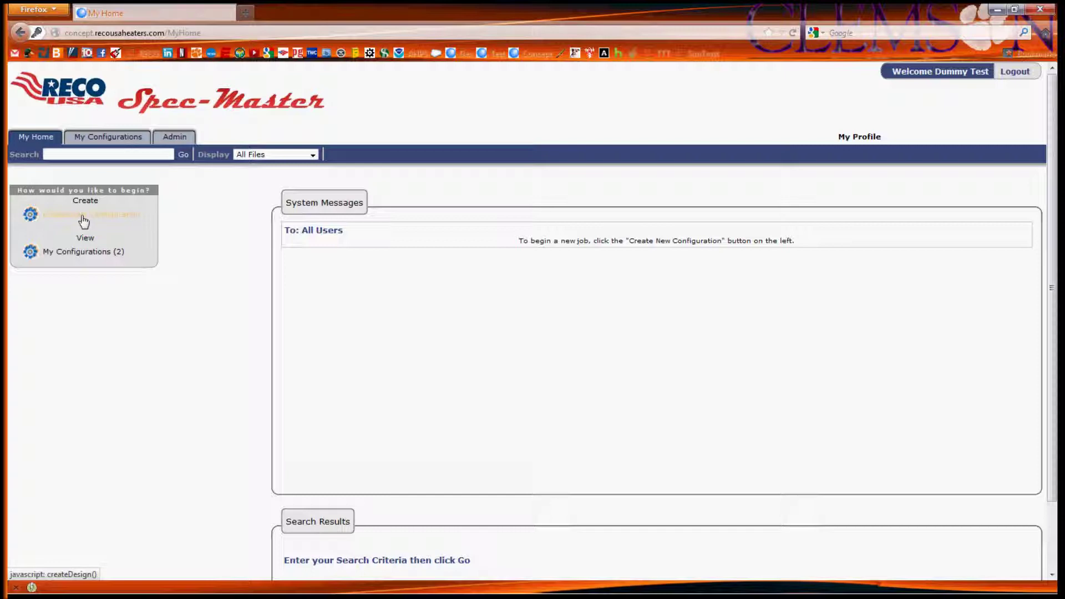
Create a new configuration for the Vertical Thermodyne HX with the job name "Demonstration"
click(82, 217)
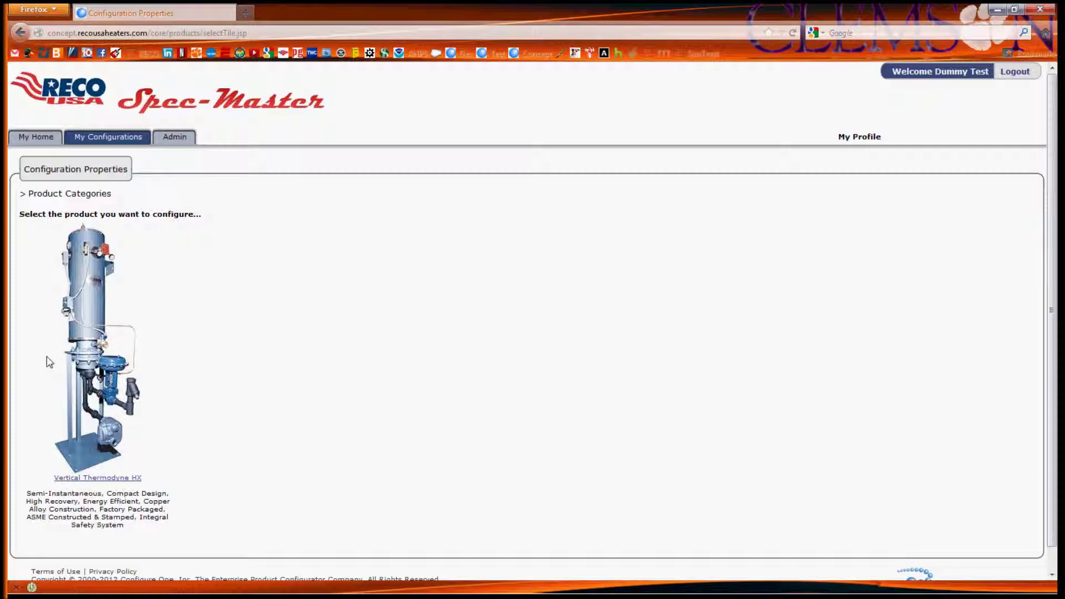
click(100, 357)
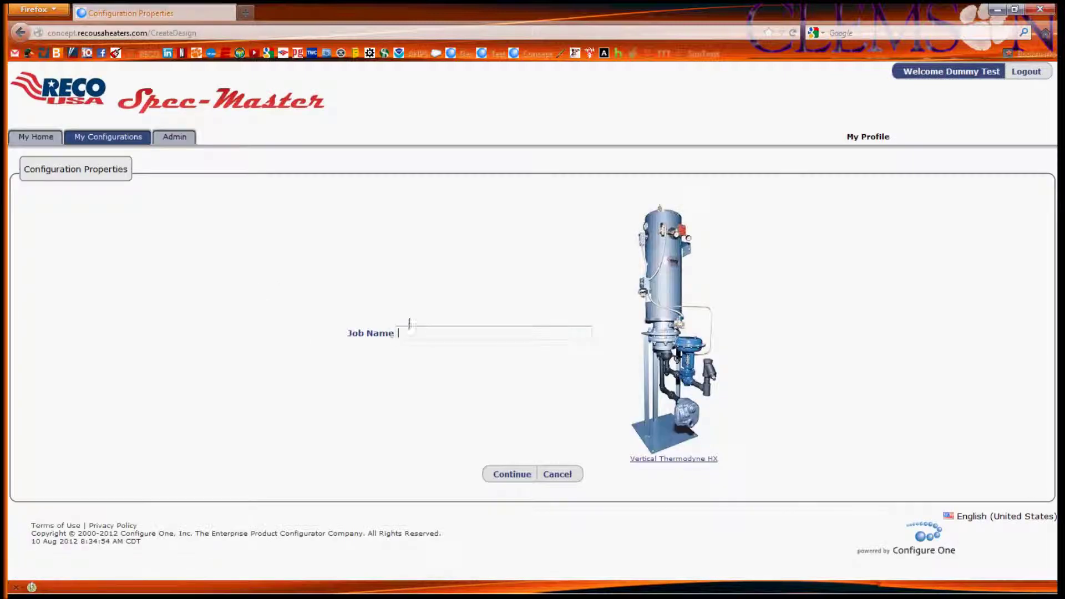
click(412, 333)
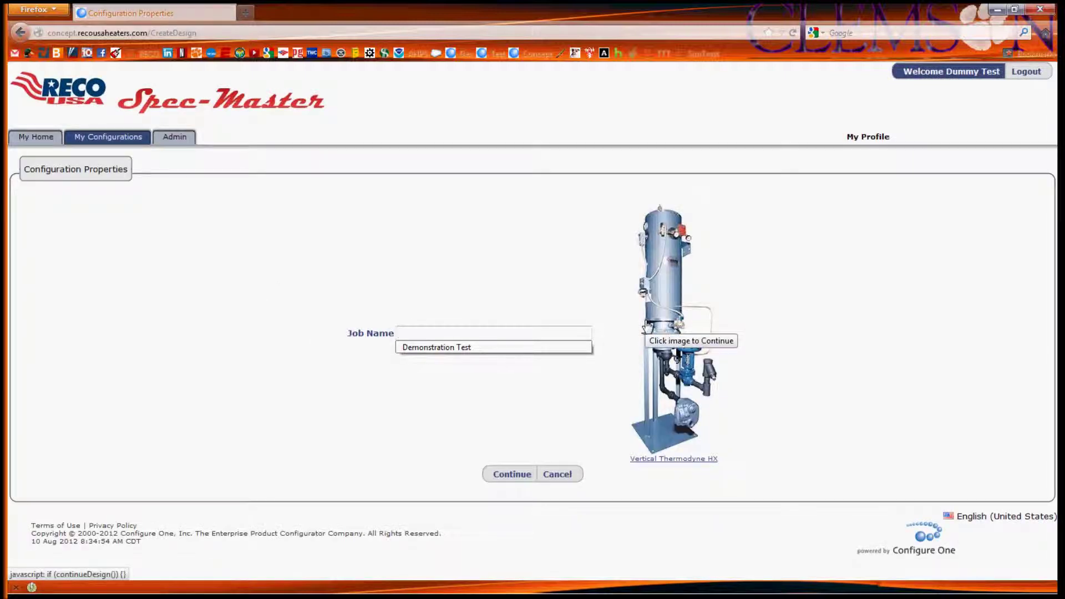
text(De)
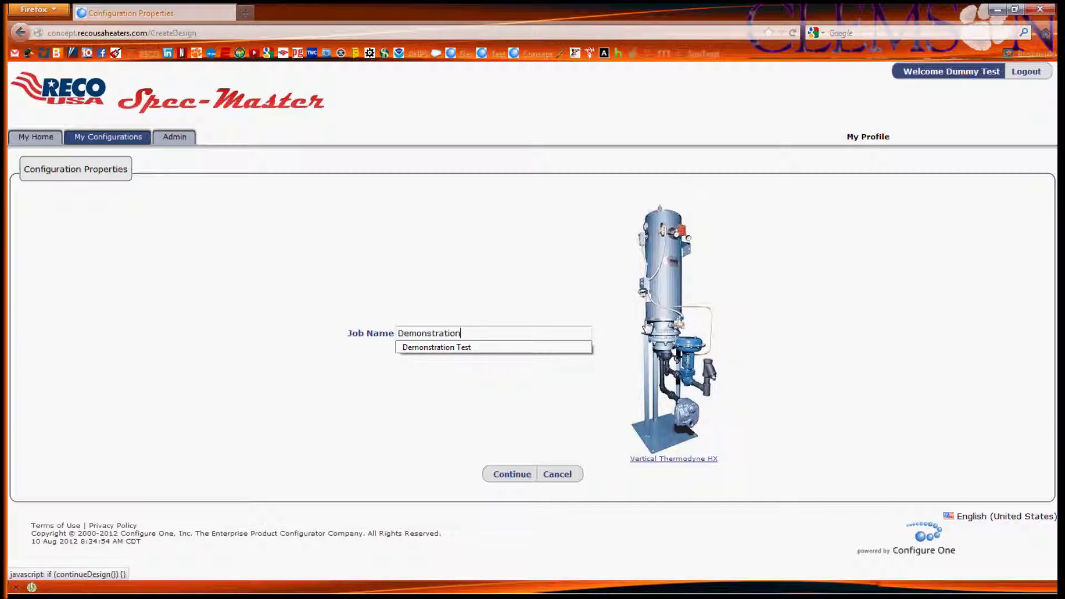
text(monstration)
key(Down)
key(Escape)
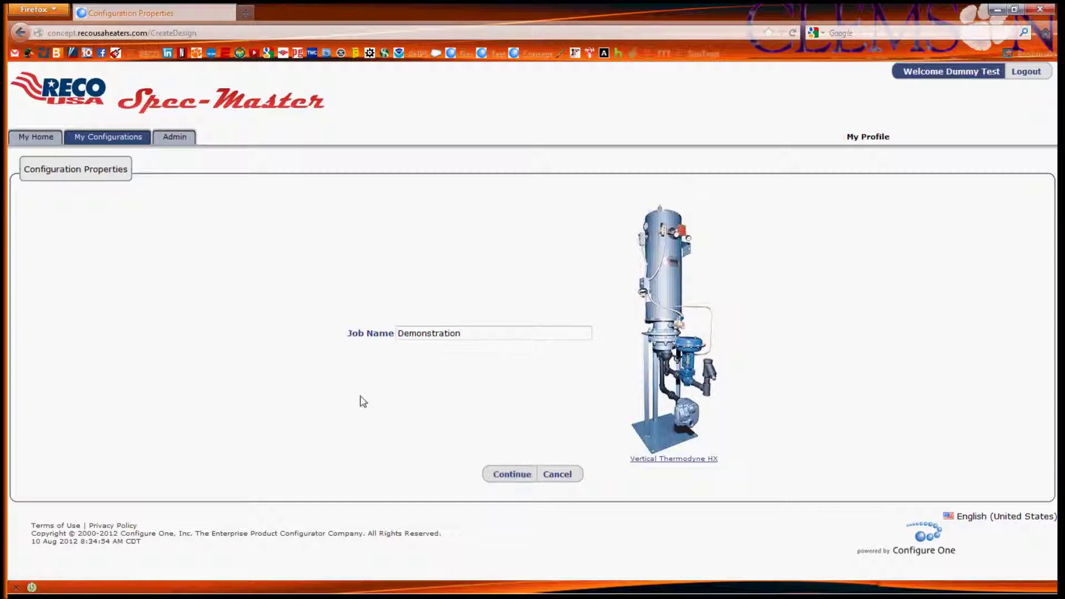
key(Return)
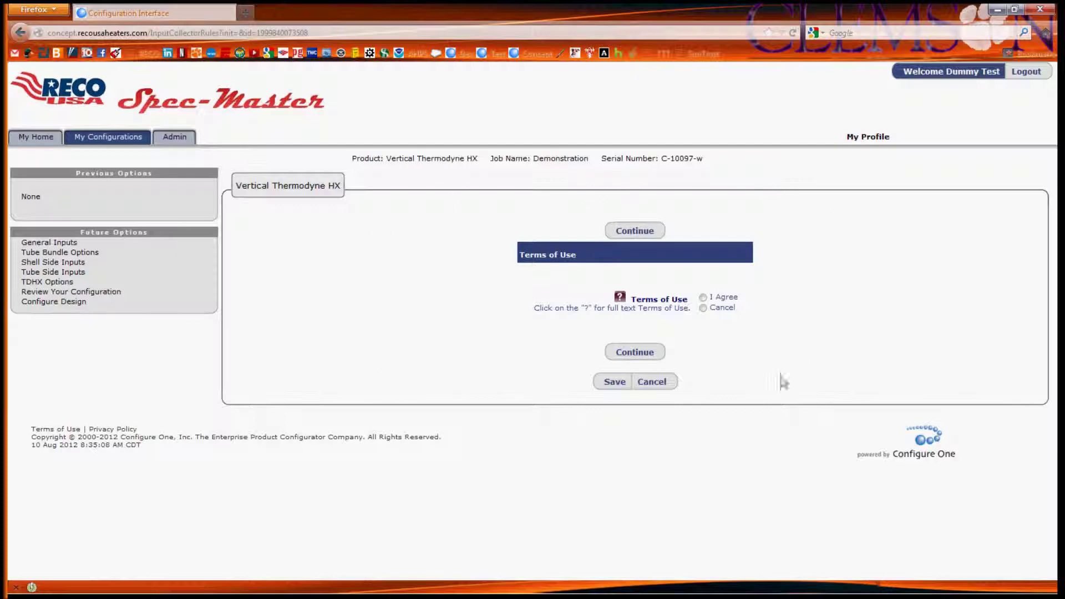
Agree to the Terms of Use, review their full text, and continue to the General Inputs
click(703, 299)
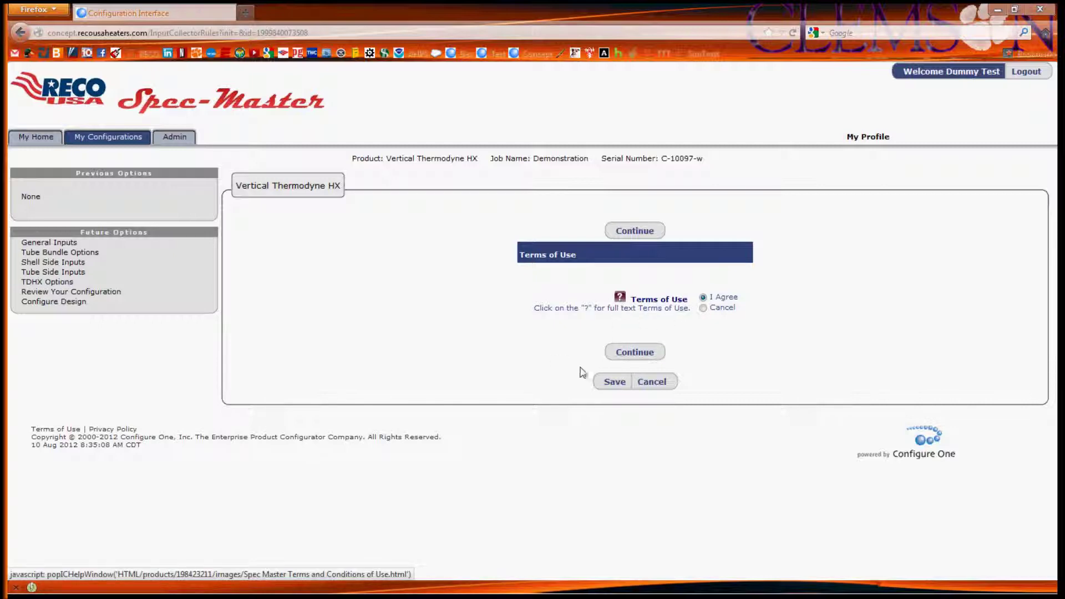
mouse_move(53, 261)
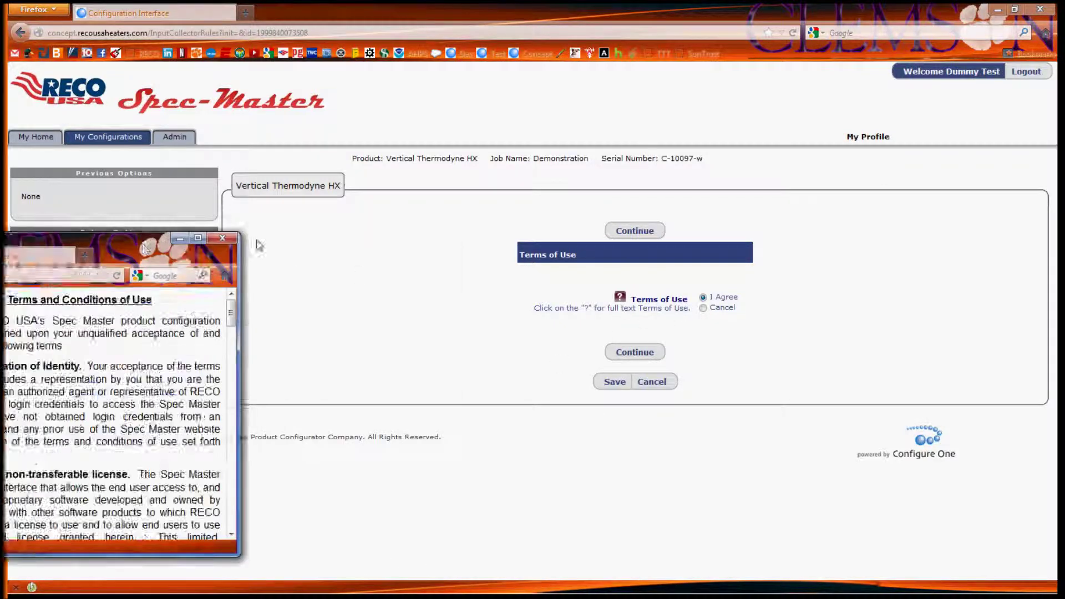
drag(117, 235, 460, 121)
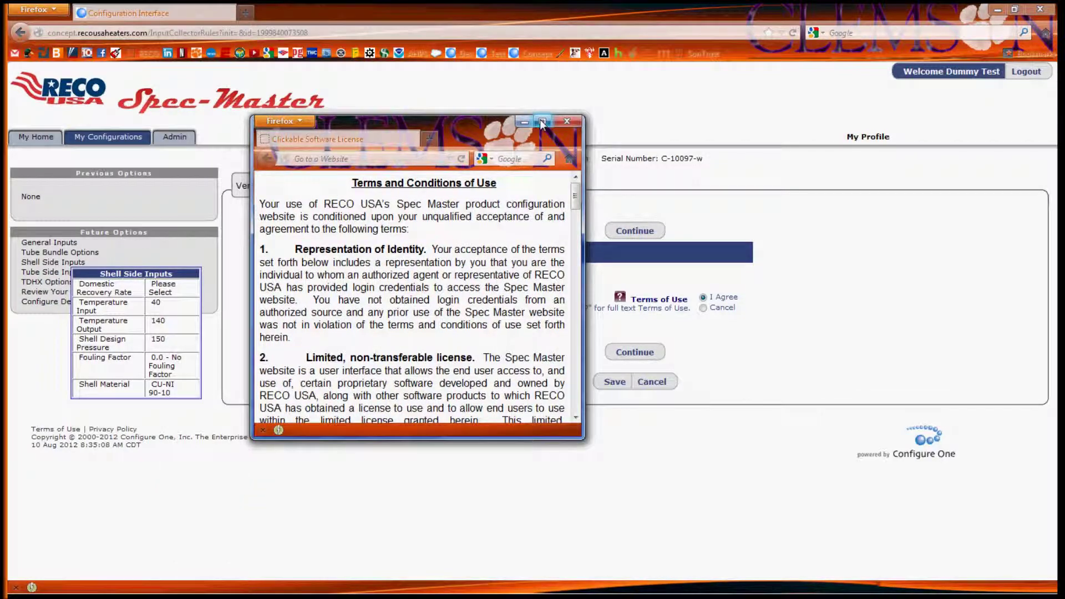
click(541, 122)
scroll(381, 146, down, 2)
scroll(381, 145, down, 3)
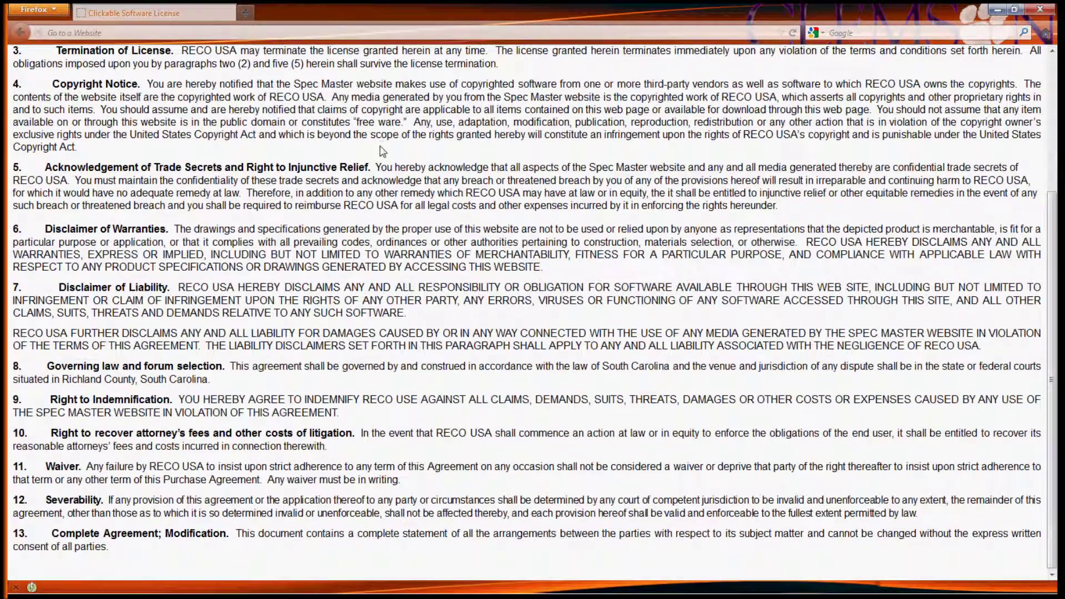
scroll(381, 149, up, 10)
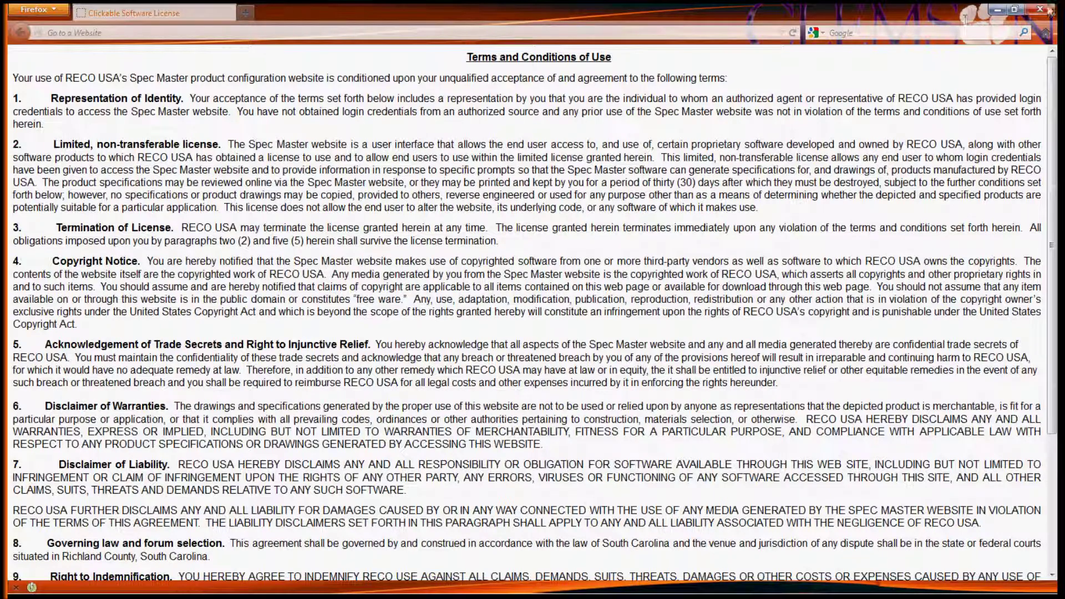
click(1042, 10)
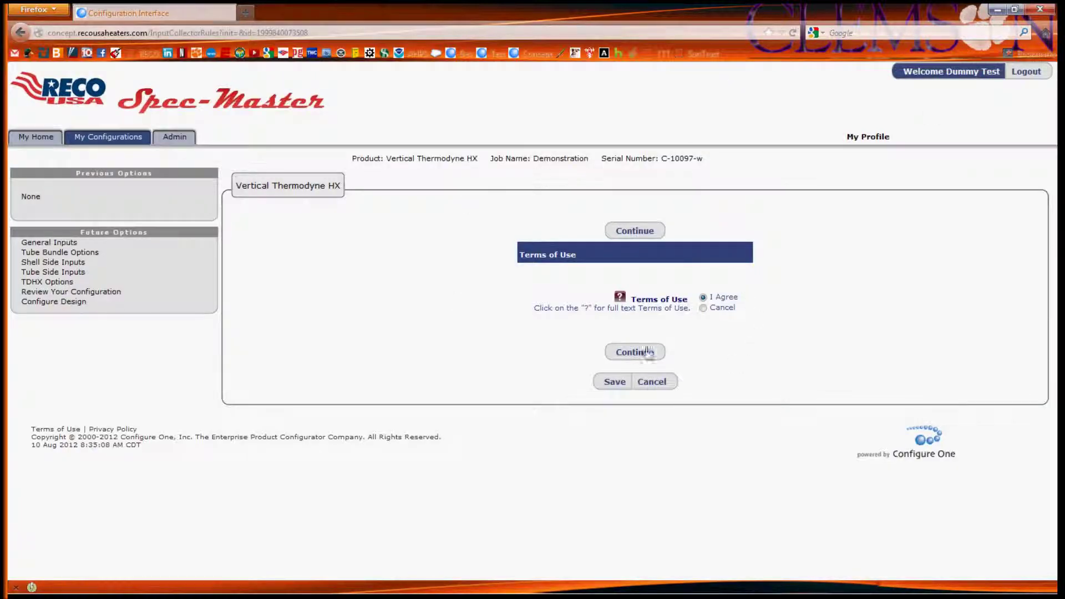
click(624, 354)
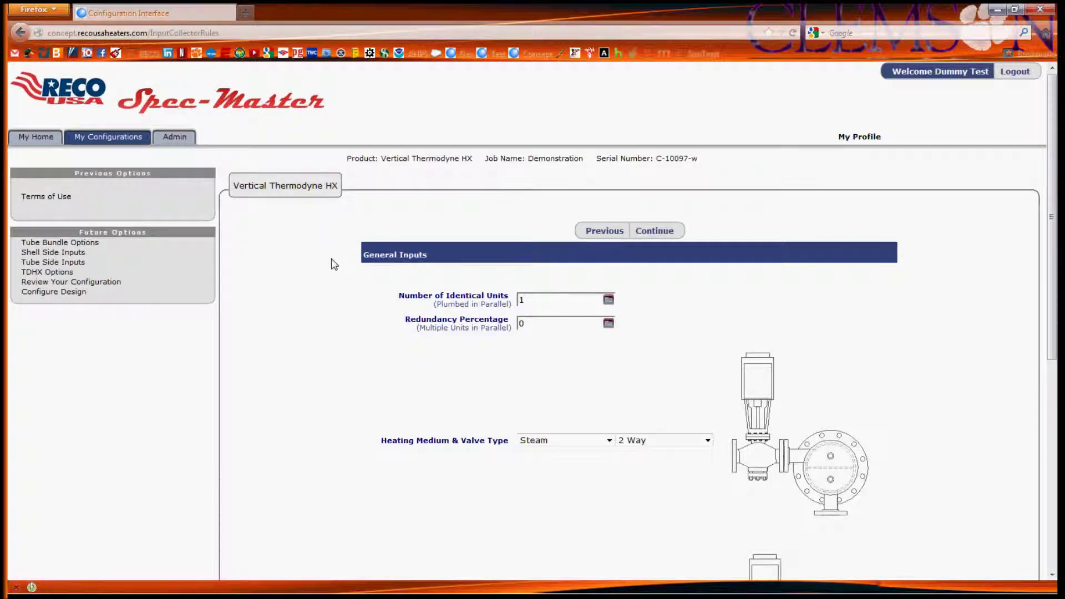
Examine the General Inputs options, including the Number of Identical Units and Redundancy Percentage fields
scroll(334, 264, down, 3)
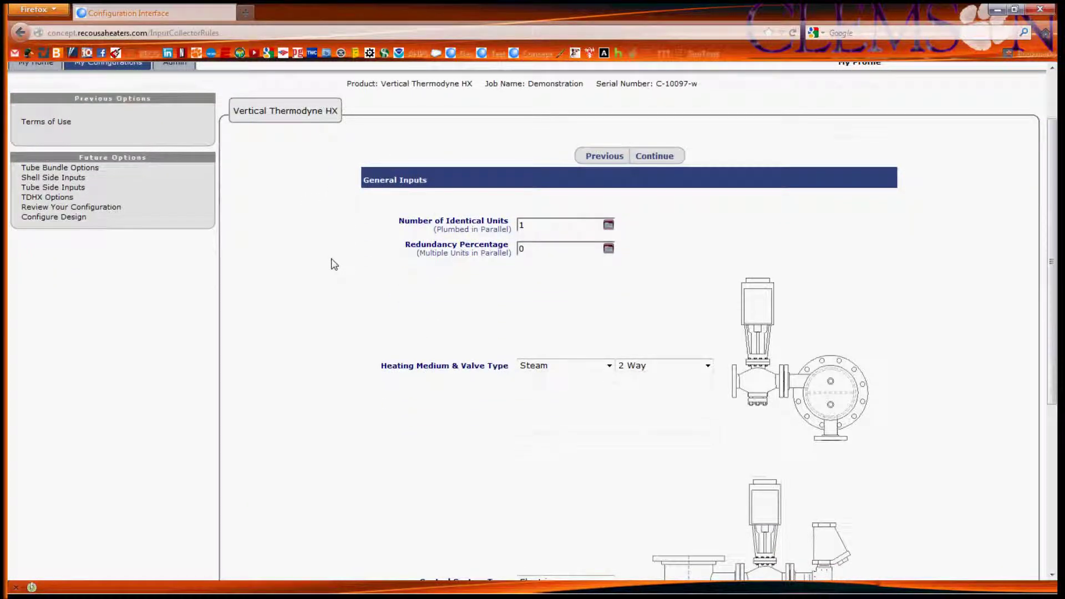
scroll(333, 264, down, 3)
scroll(334, 264, down, 8)
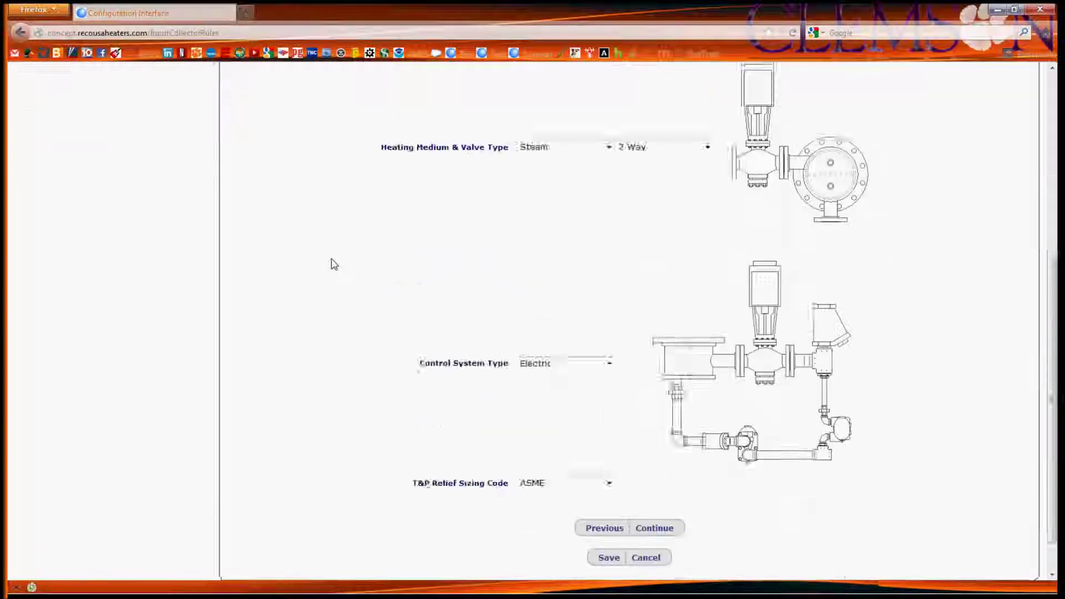
scroll(334, 264, up, 12)
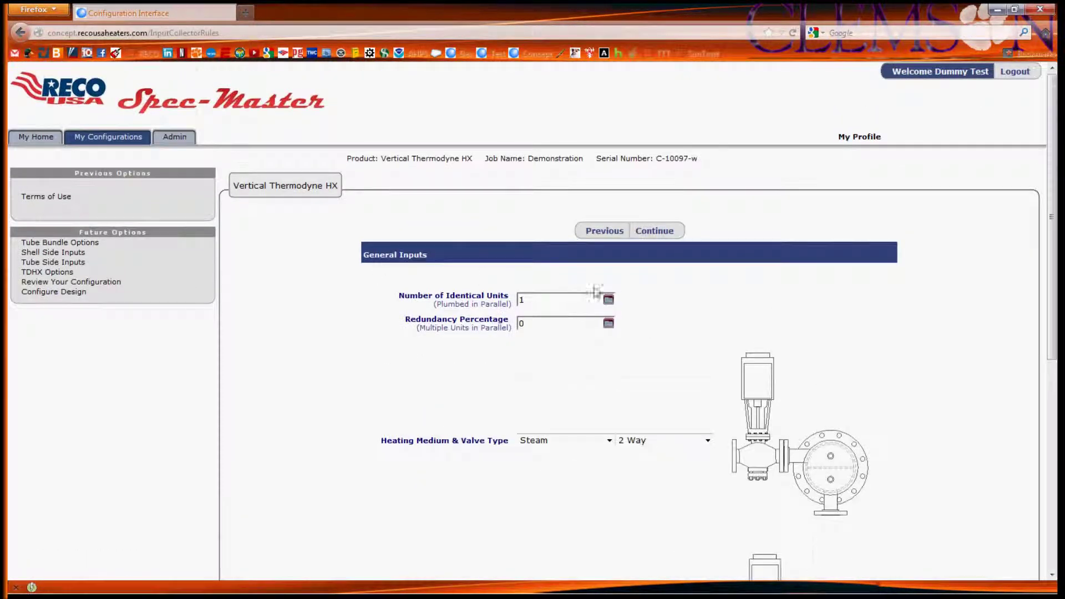
scroll(710, 299, down, 3)
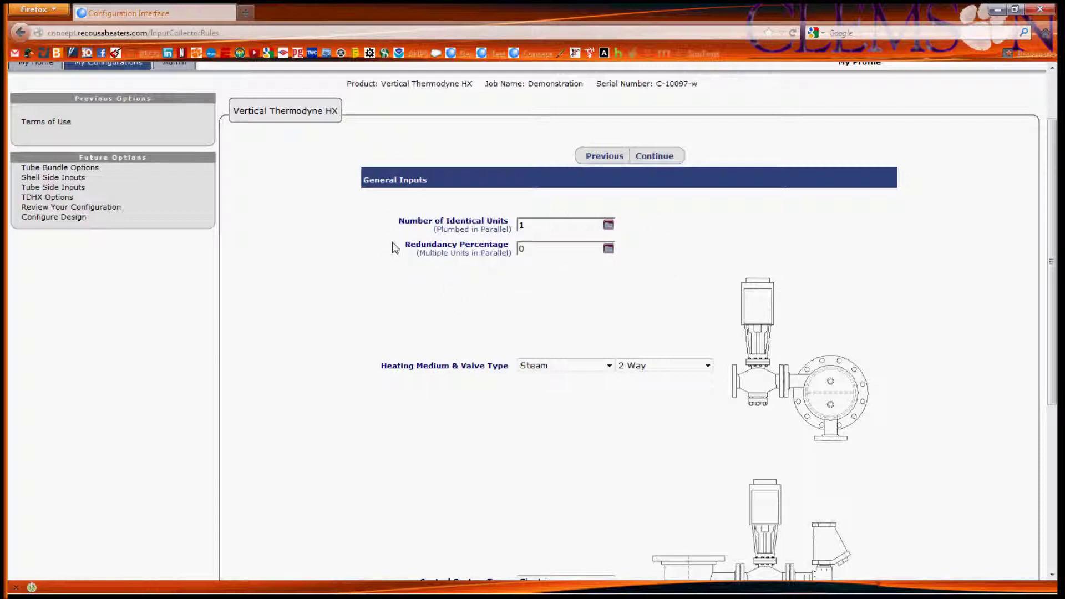
click(582, 228)
click(592, 226)
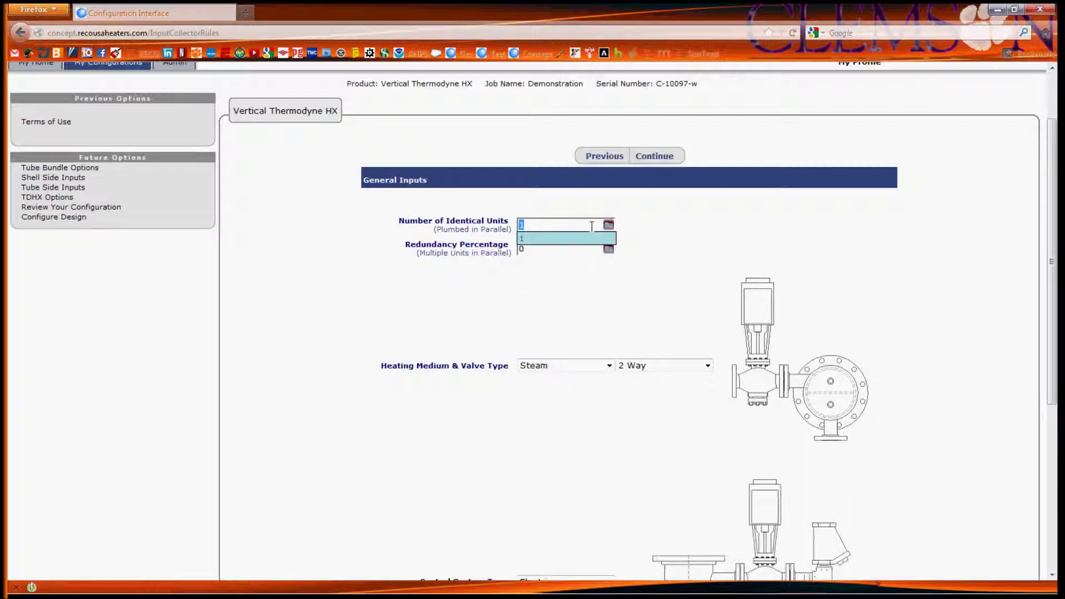
click(524, 301)
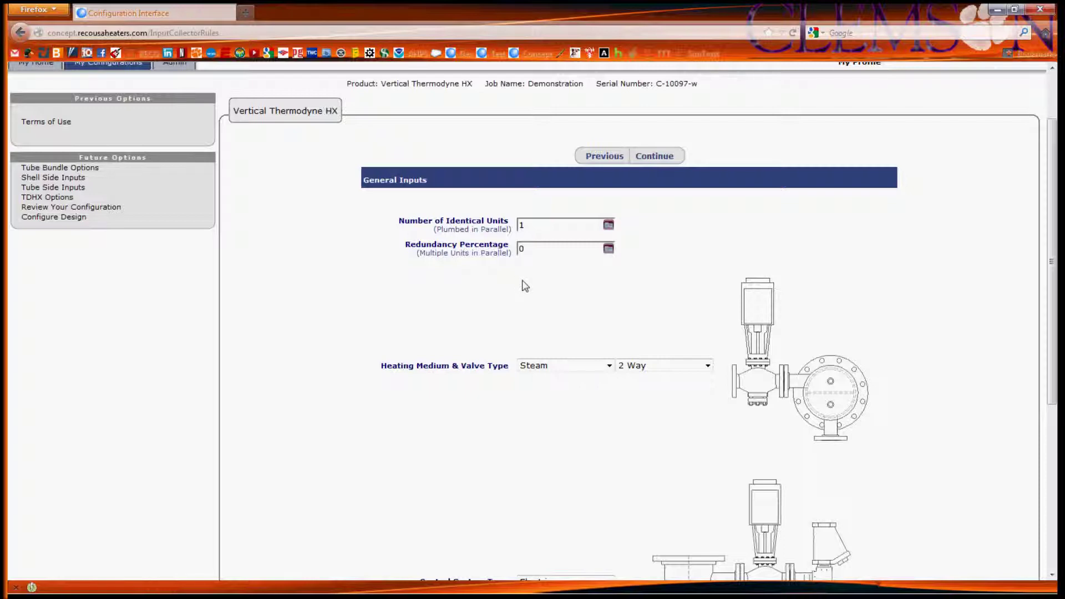
Try Liquid as the heating medium and check which valve types it offers
scroll(349, 261, down, 3)
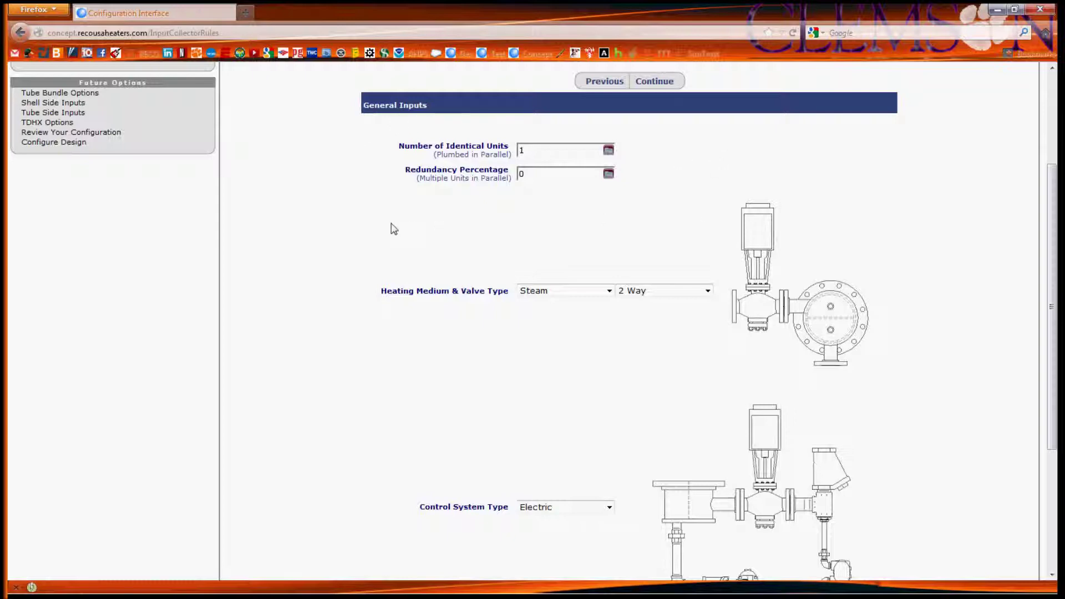
click(608, 290)
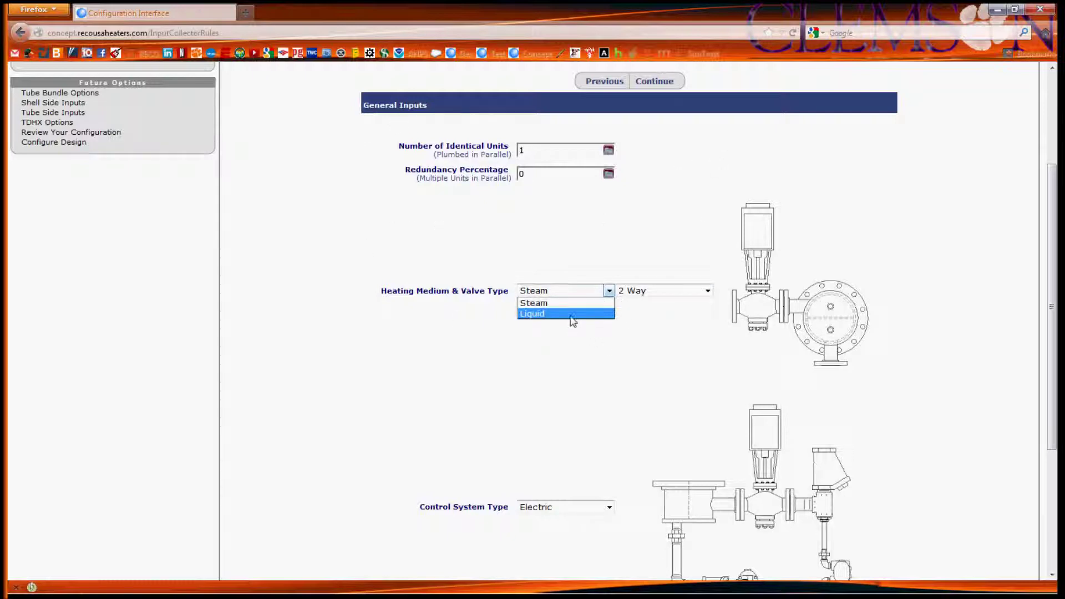
click(573, 314)
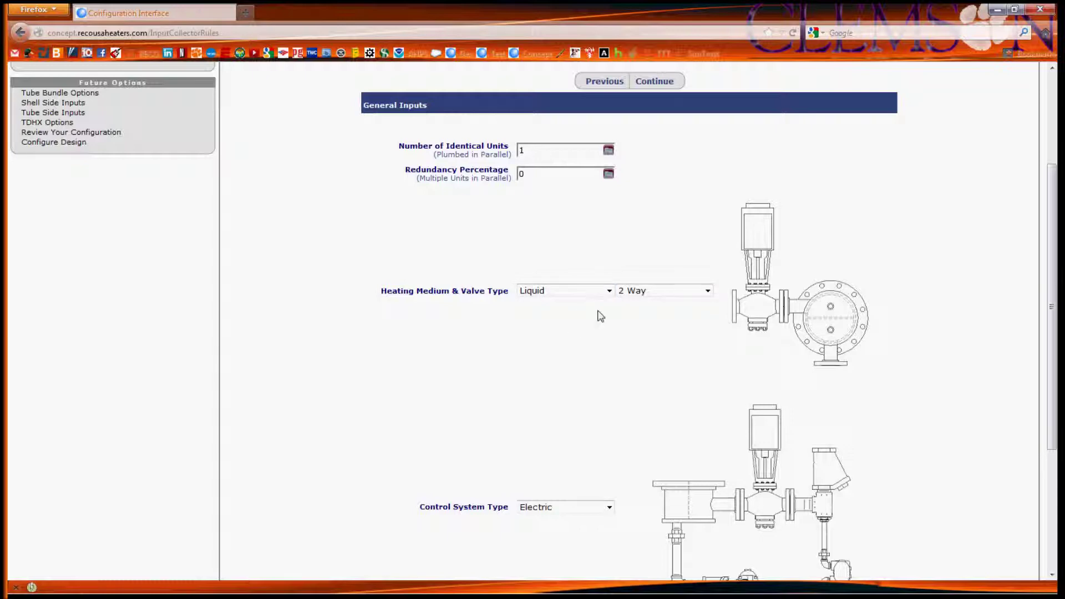
click(690, 293)
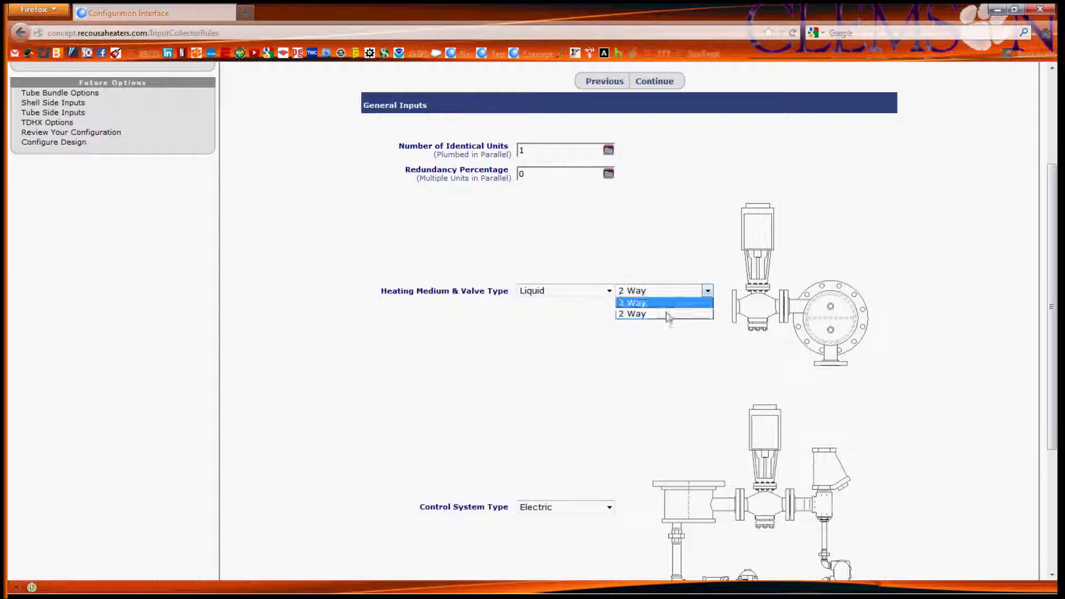
click(612, 308)
Set the heating medium back to Steam and check which valve types it offers
click(609, 291)
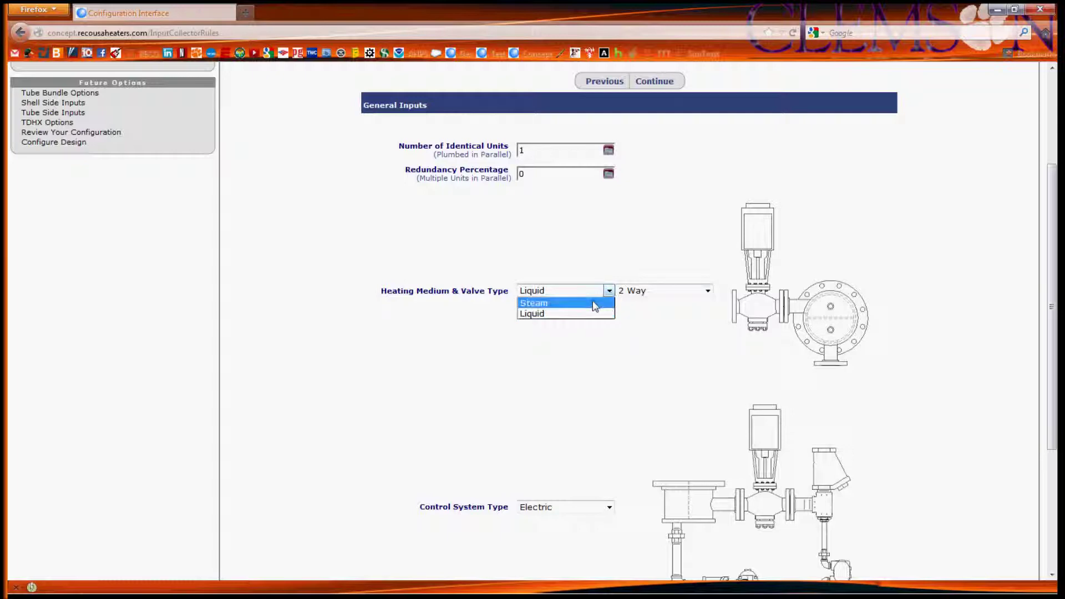
click(599, 302)
click(703, 291)
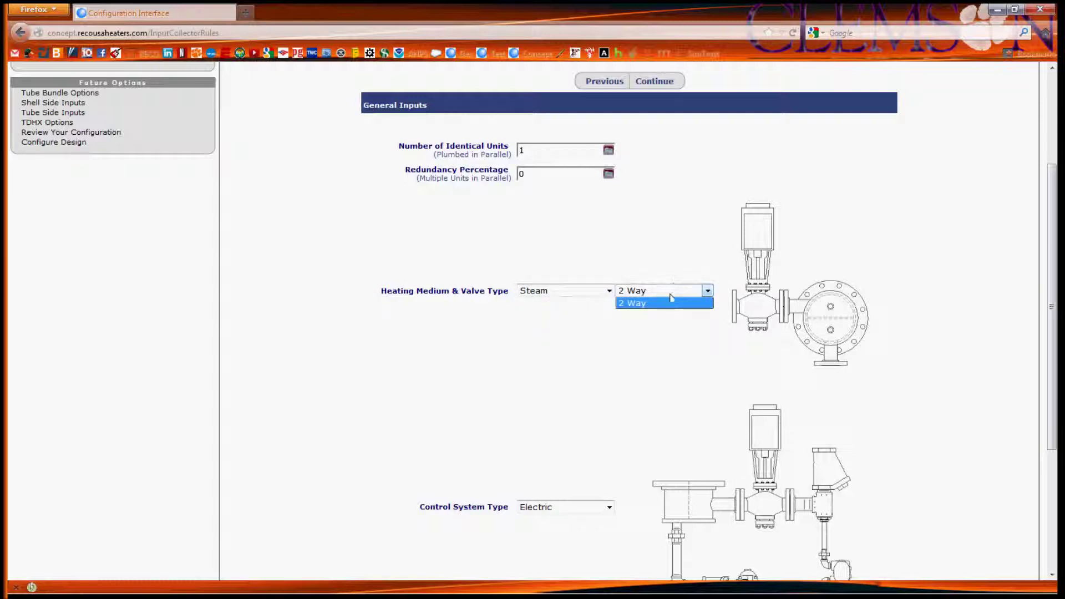
click(627, 351)
Try Liquid as the heating medium with a 3 Way valve and review the valve drawing
click(609, 290)
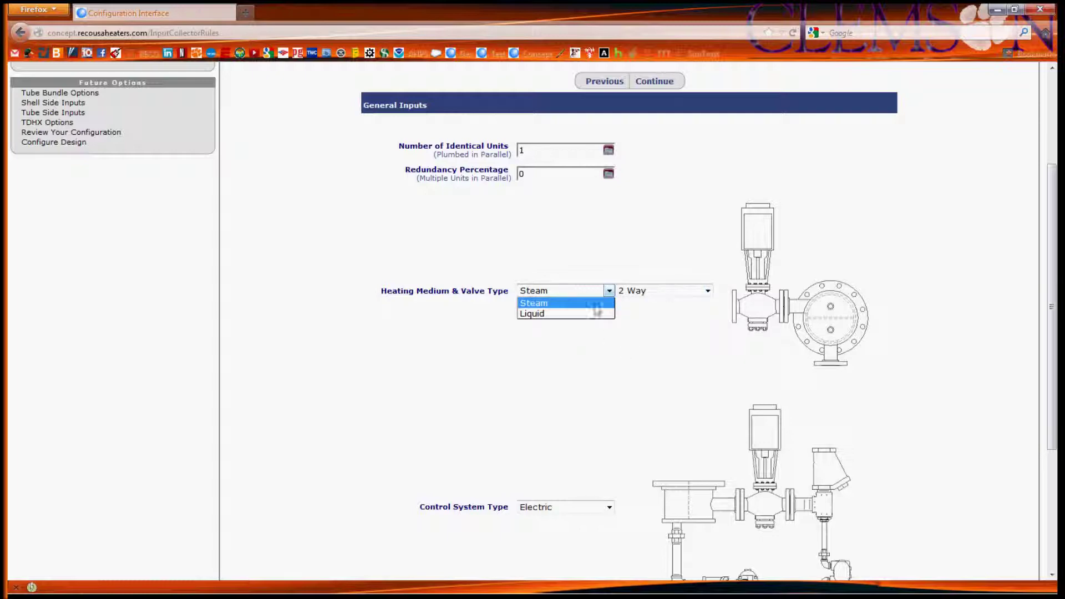
click(577, 314)
click(677, 292)
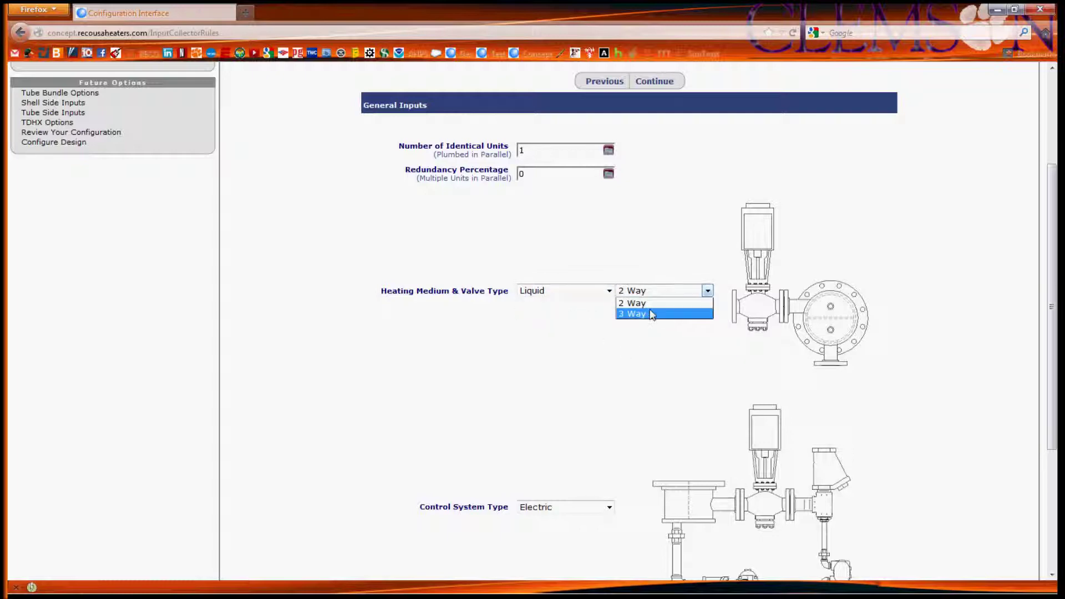
click(651, 314)
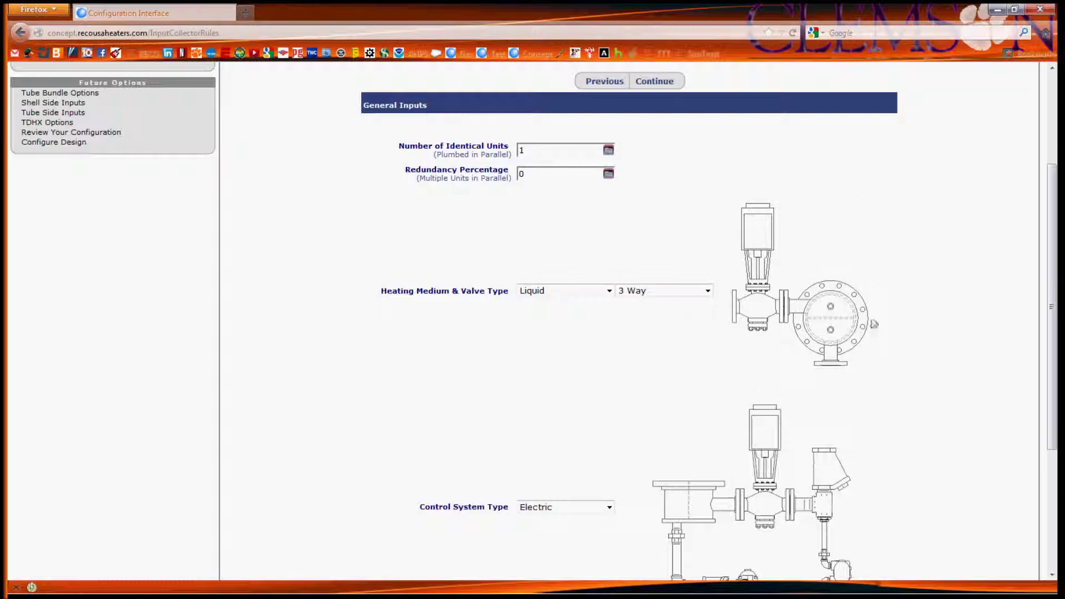
scroll(622, 377, down, 2)
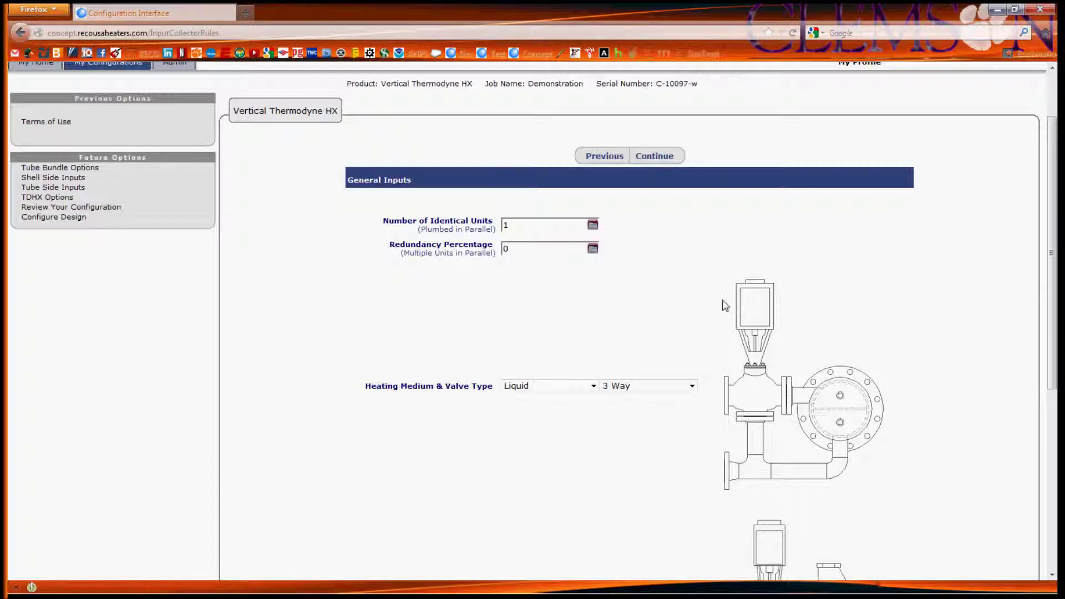
scroll(661, 327, down, 5)
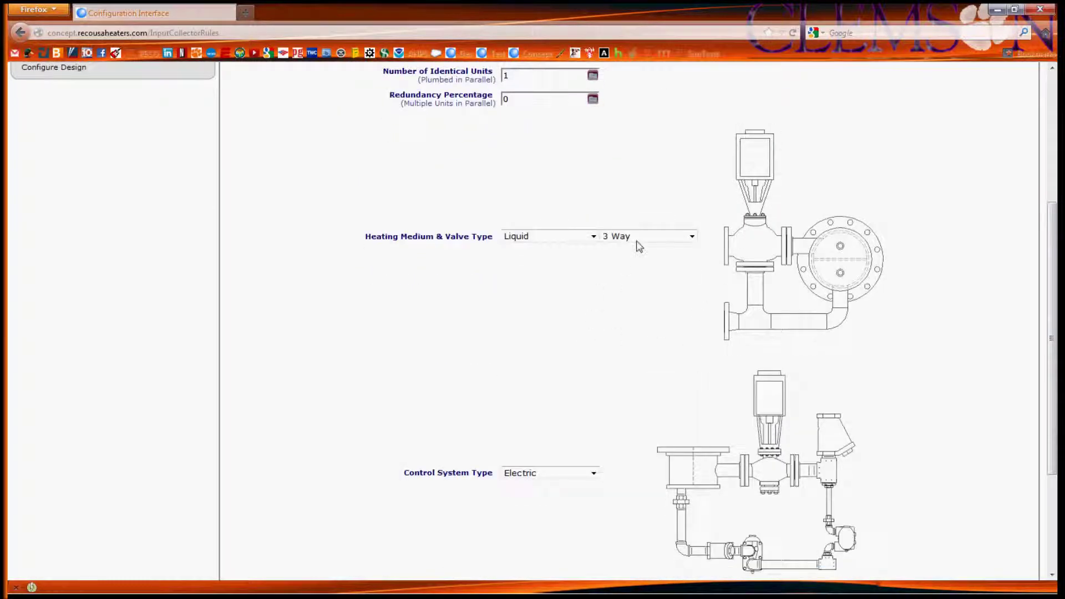
Set the heating medium back to Steam with a 2 Way valve
click(589, 237)
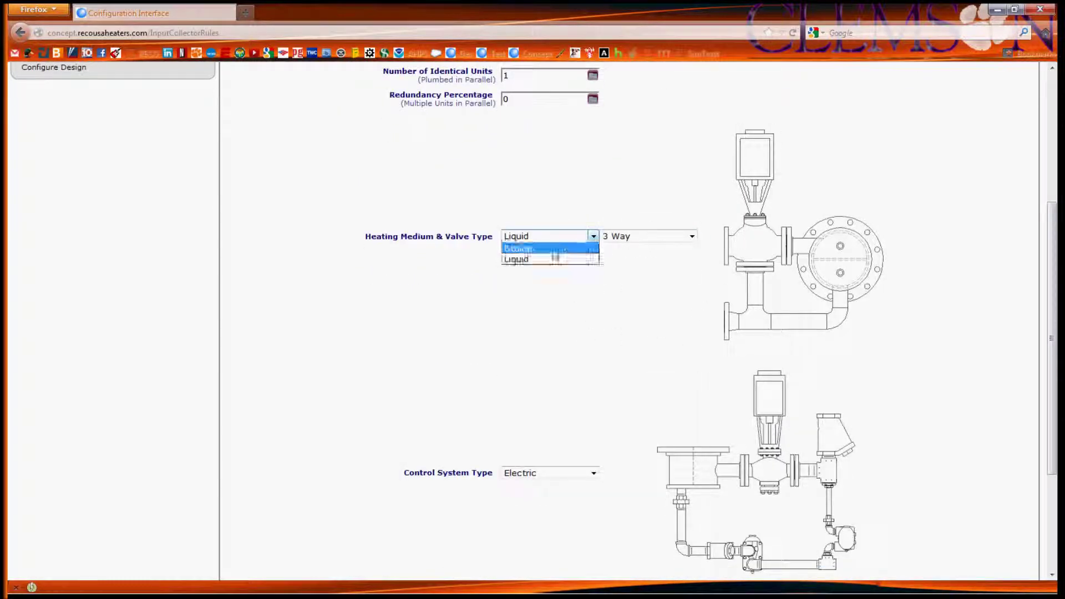
click(560, 248)
click(630, 237)
click(620, 248)
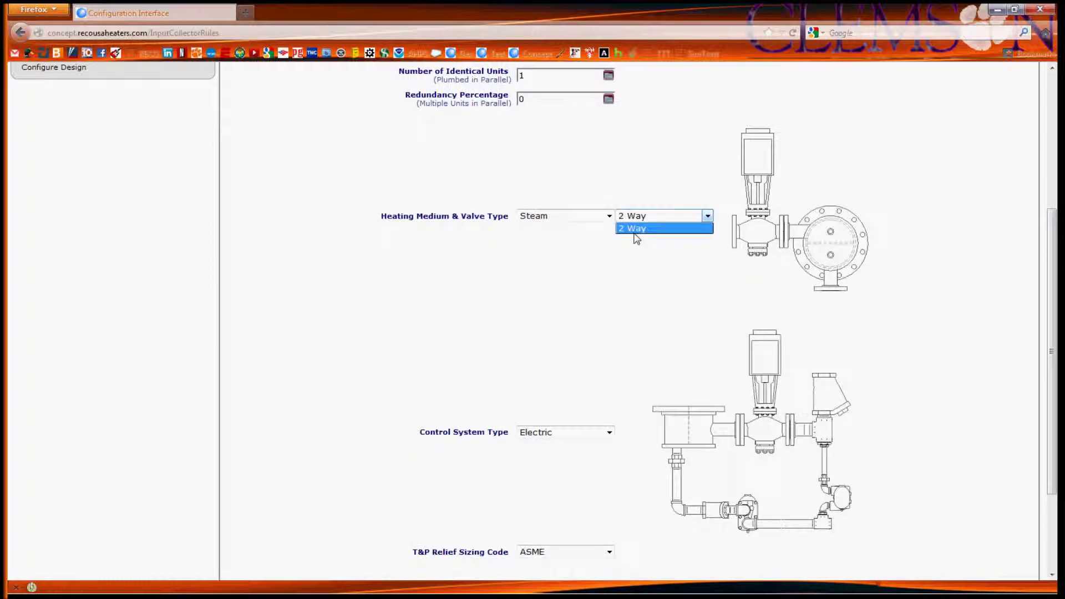
click(638, 231)
Review the Control System Type choices and try Pneumatic and Self-Contained to compare their drawings
scroll(383, 367, down, 4)
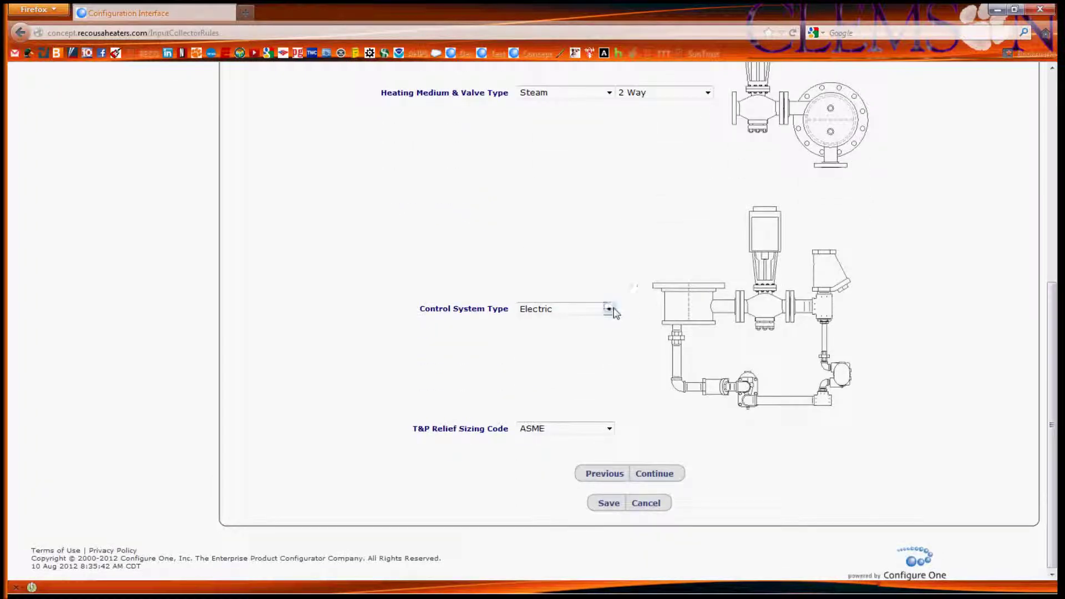
click(609, 310)
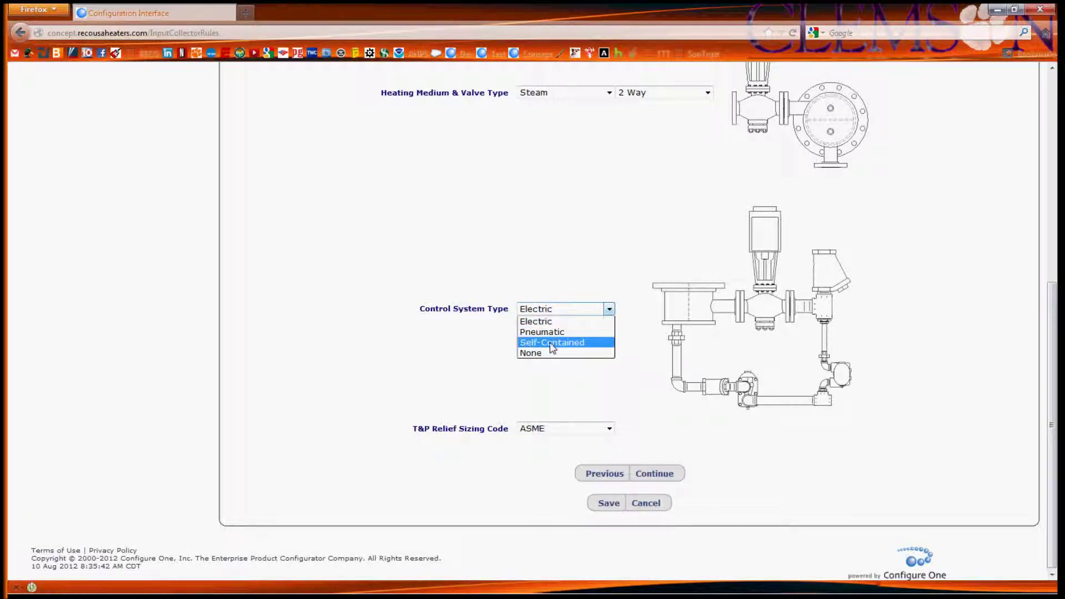
click(476, 371)
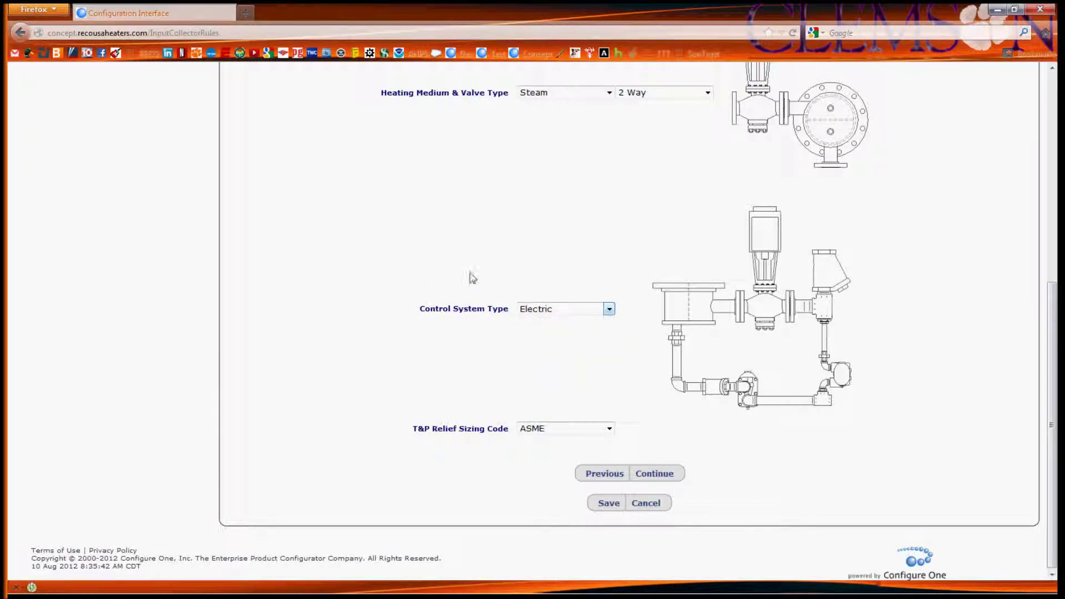
click(608, 309)
click(579, 335)
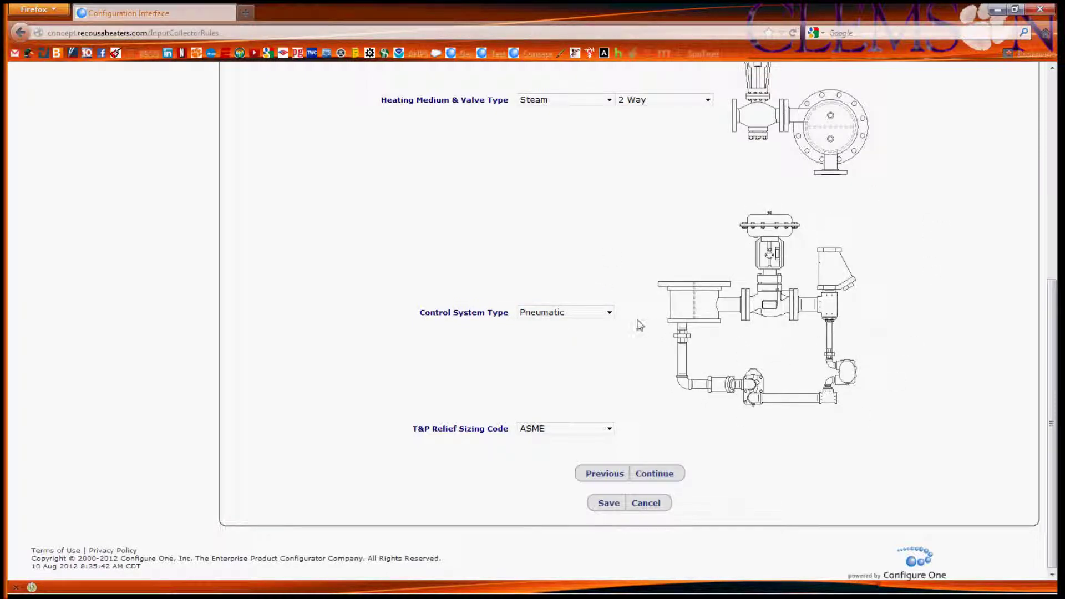
click(609, 313)
click(580, 347)
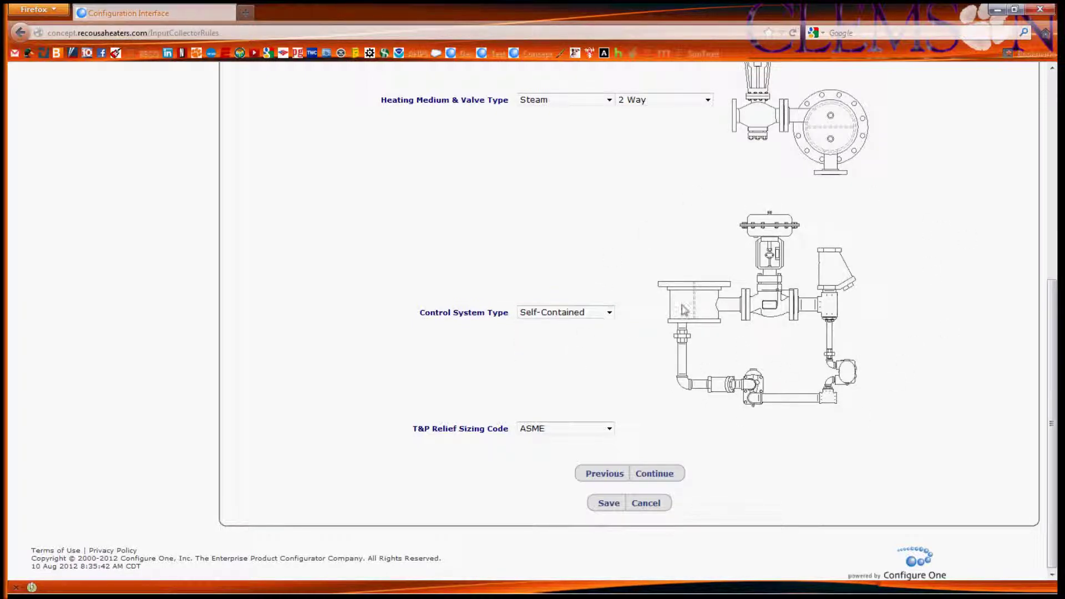
Set the Control System Type back to Electric
click(609, 317)
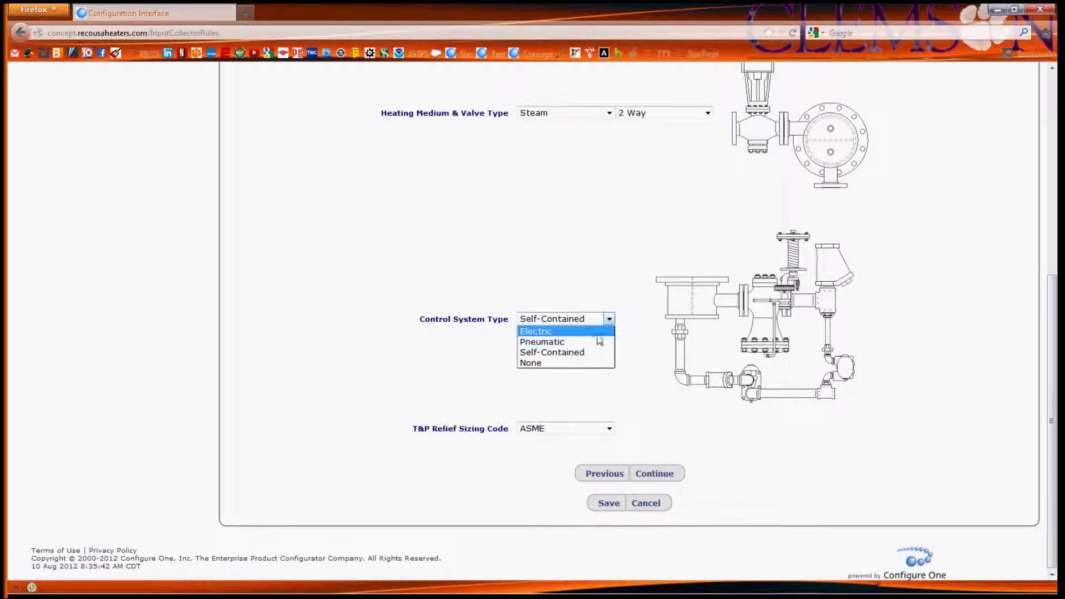
click(591, 334)
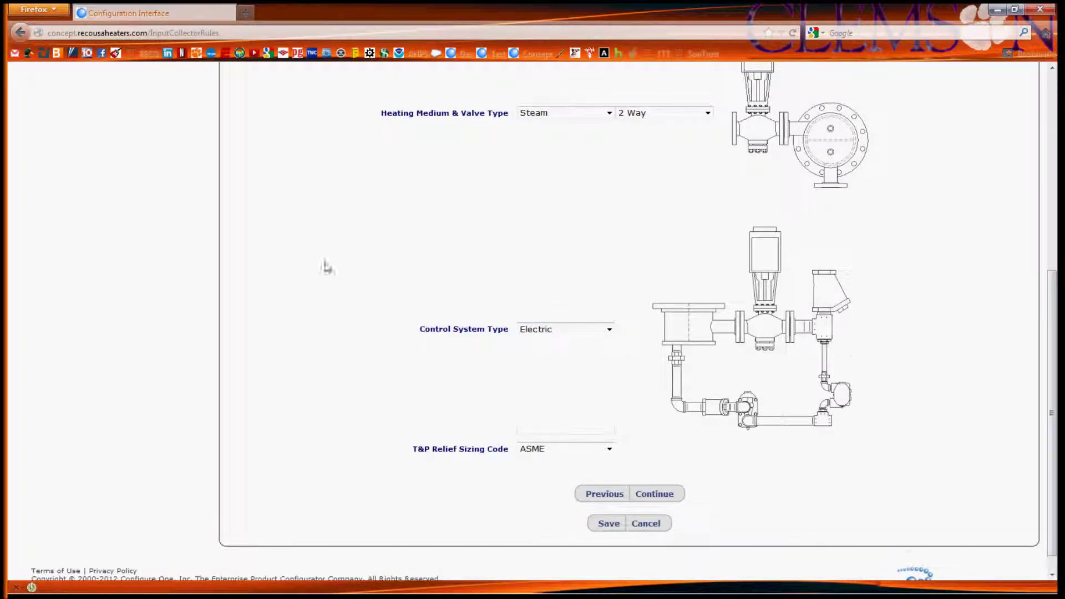
scroll(330, 255, down, 1)
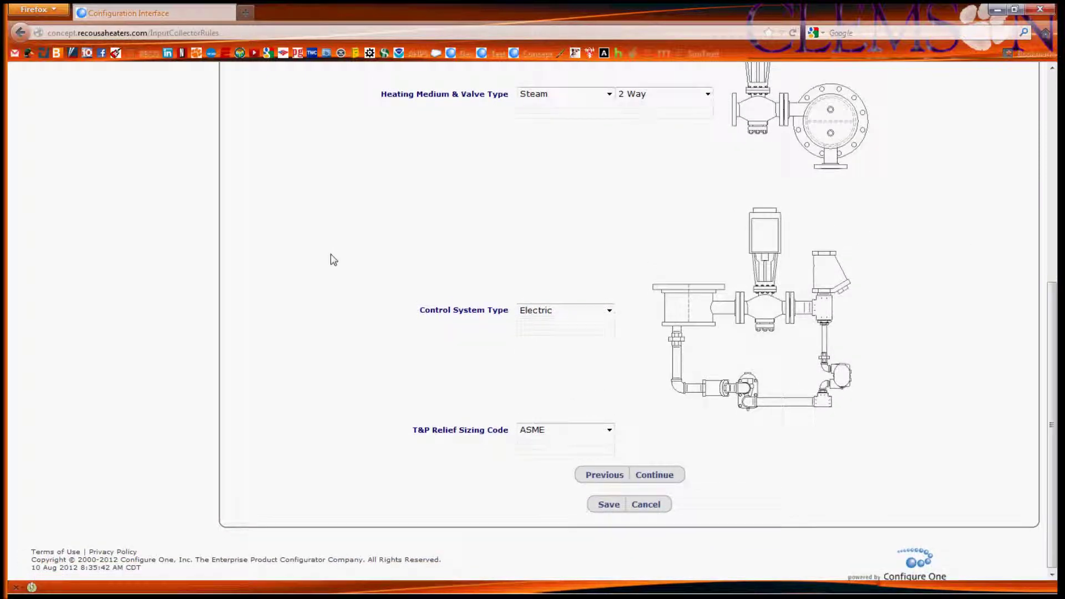
Choose ASME as the T&P Relief Sizing Code and continue to the Tube Bundle Options
click(609, 429)
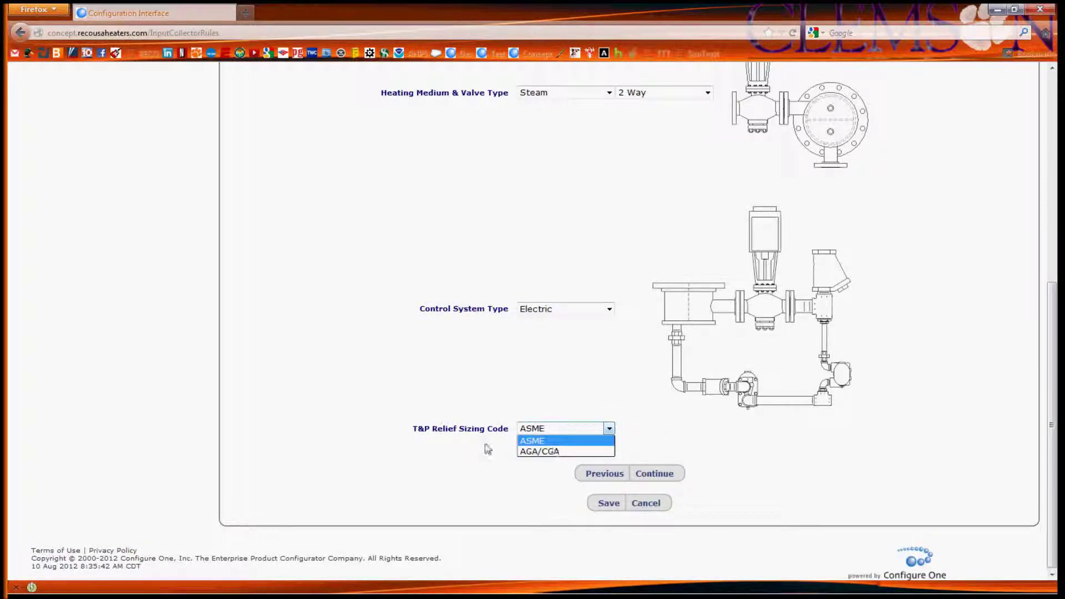
click(539, 443)
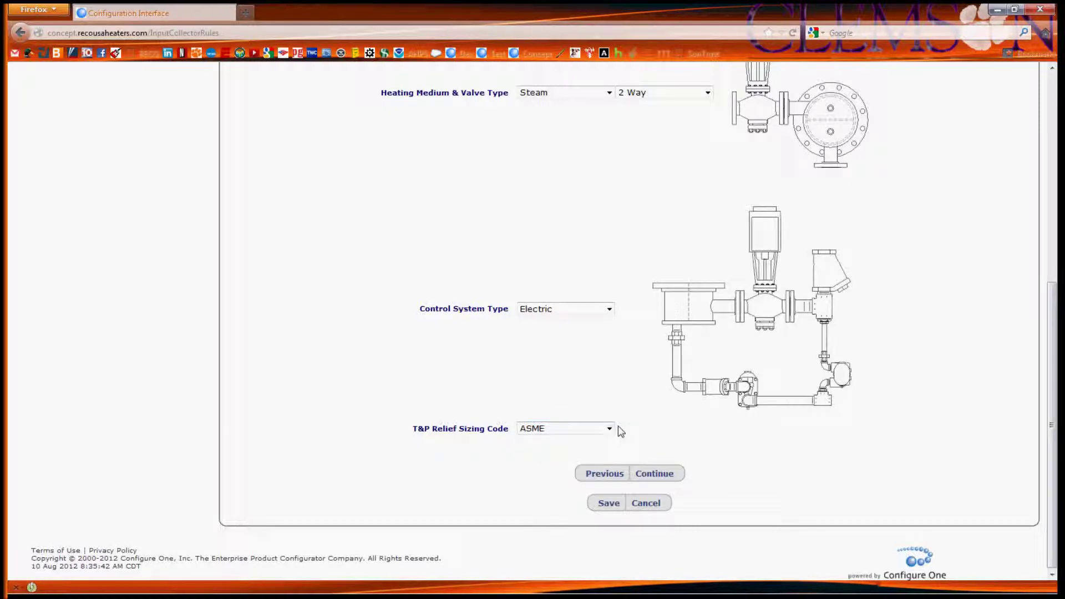
click(665, 482)
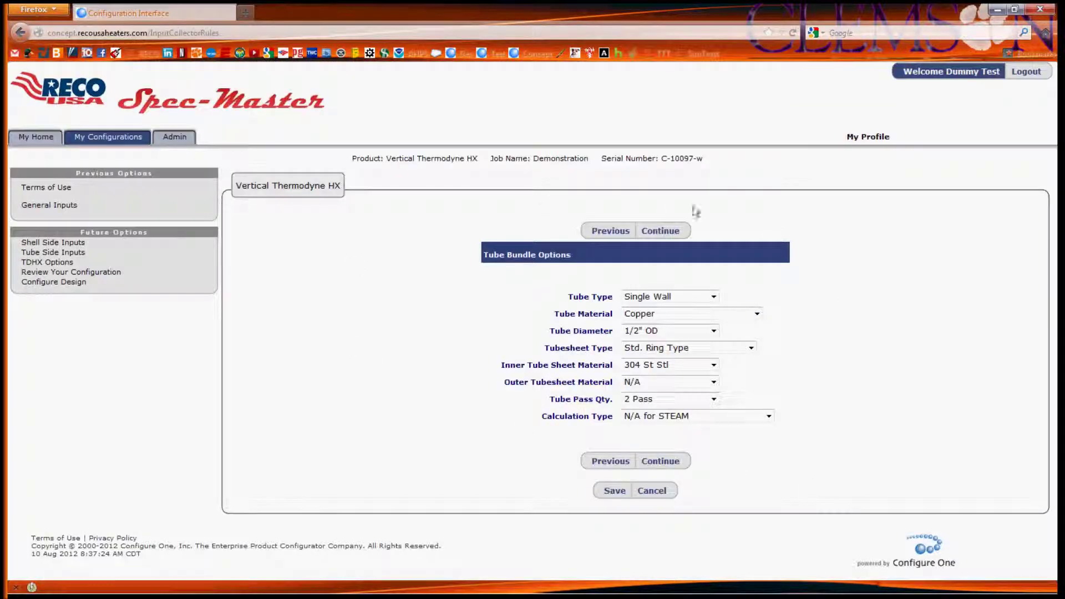
Try Double Wall as the tube type with a 3/4" OD tube diameter
click(714, 297)
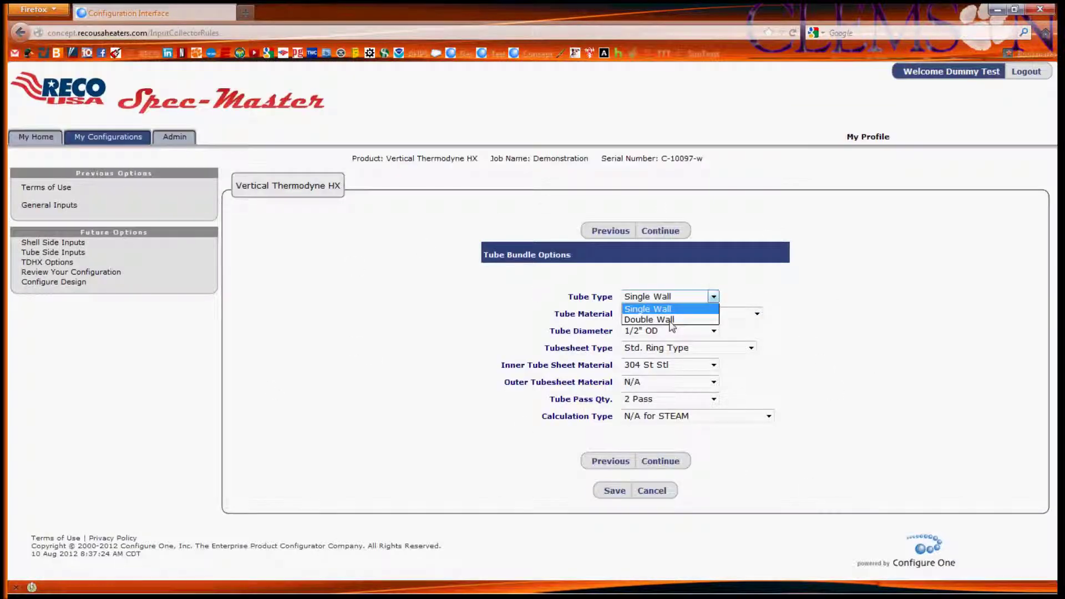
click(643, 319)
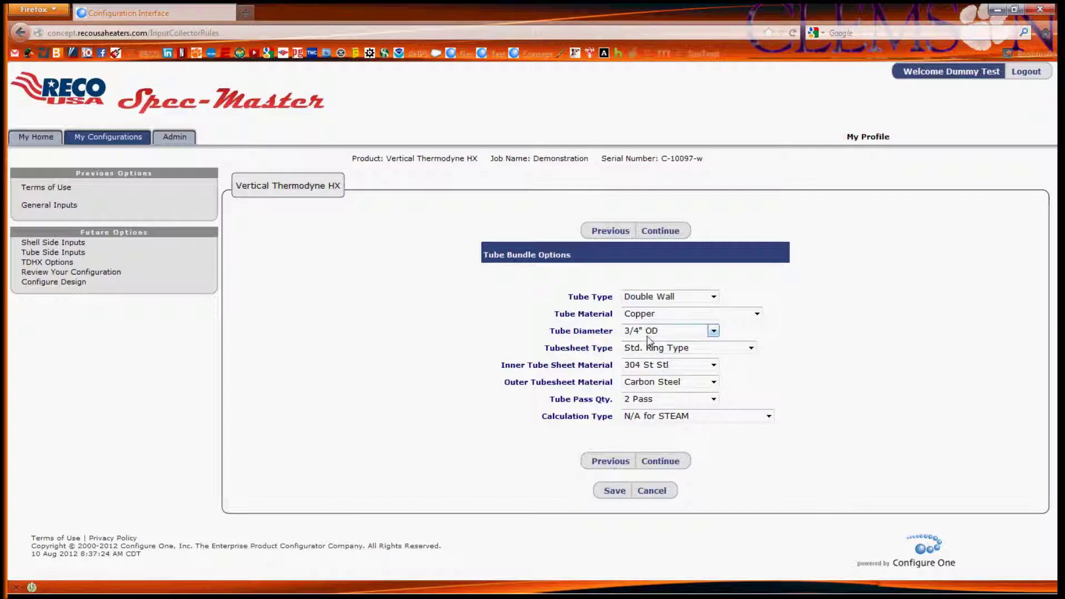
click(668, 330)
click(672, 340)
Set the tube type back to Single Wall and check which tube diameters it offers
click(714, 297)
click(710, 306)
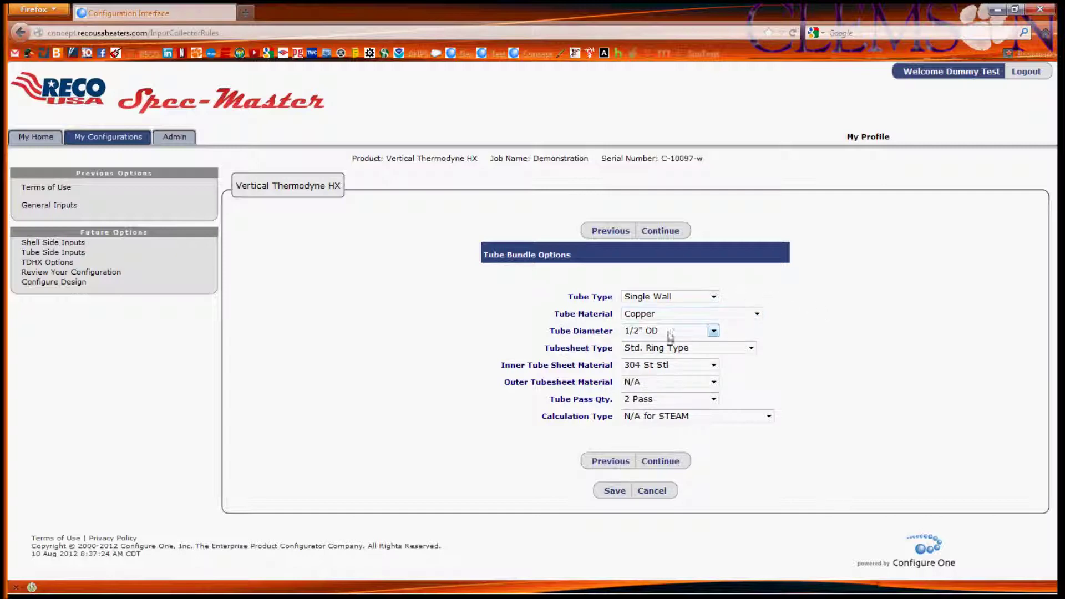
click(670, 335)
click(670, 323)
Switch the tube type to Double Wall once more, and return it to Single Wall
click(676, 297)
click(671, 316)
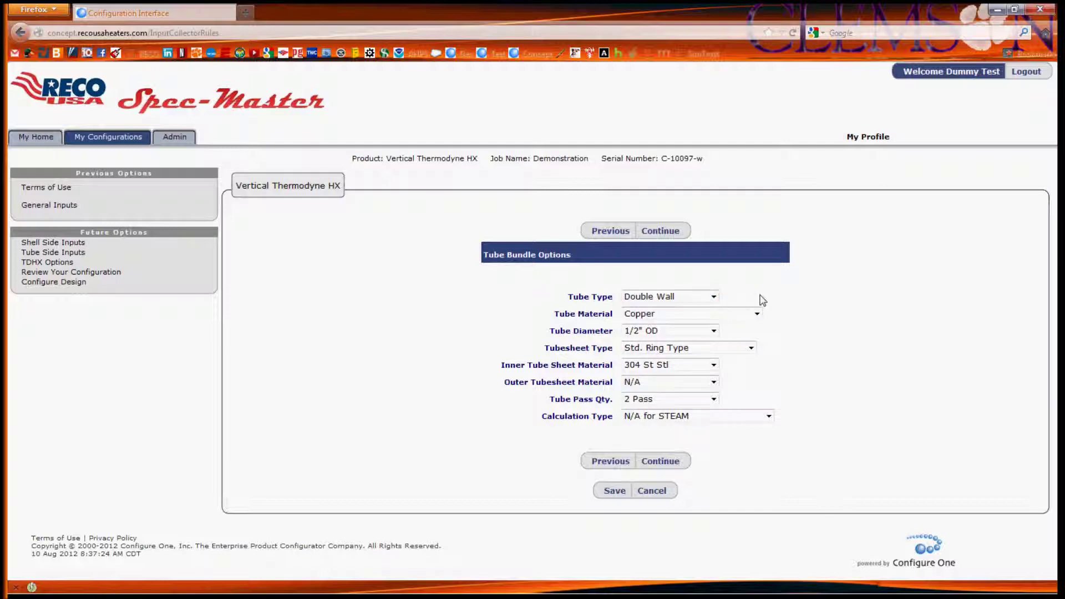
click(712, 296)
click(692, 309)
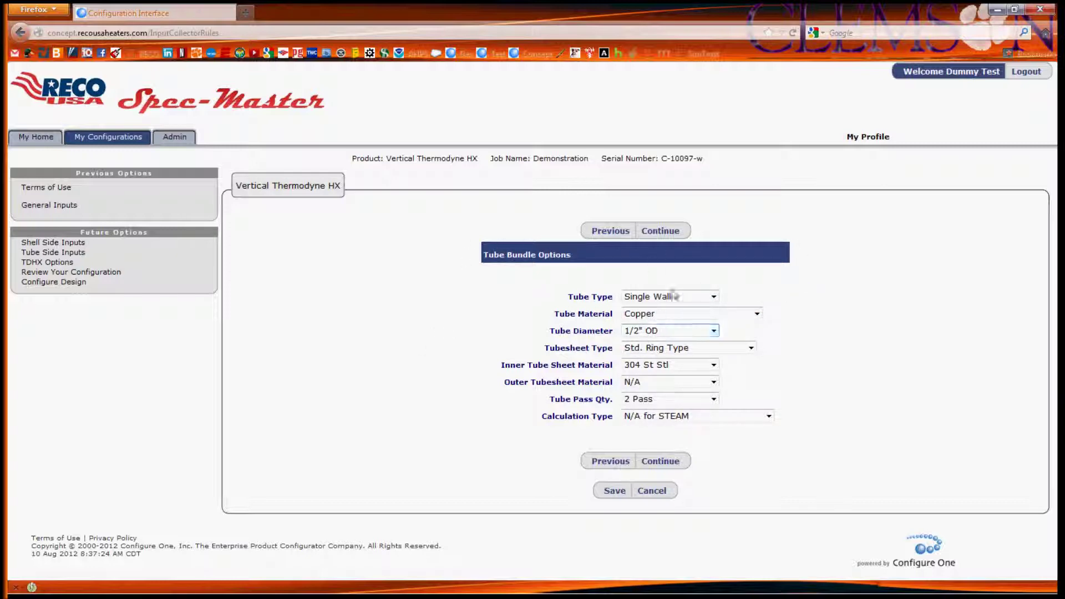
Check which Tube Pass Qty. options are available for the steam configuration
click(713, 399)
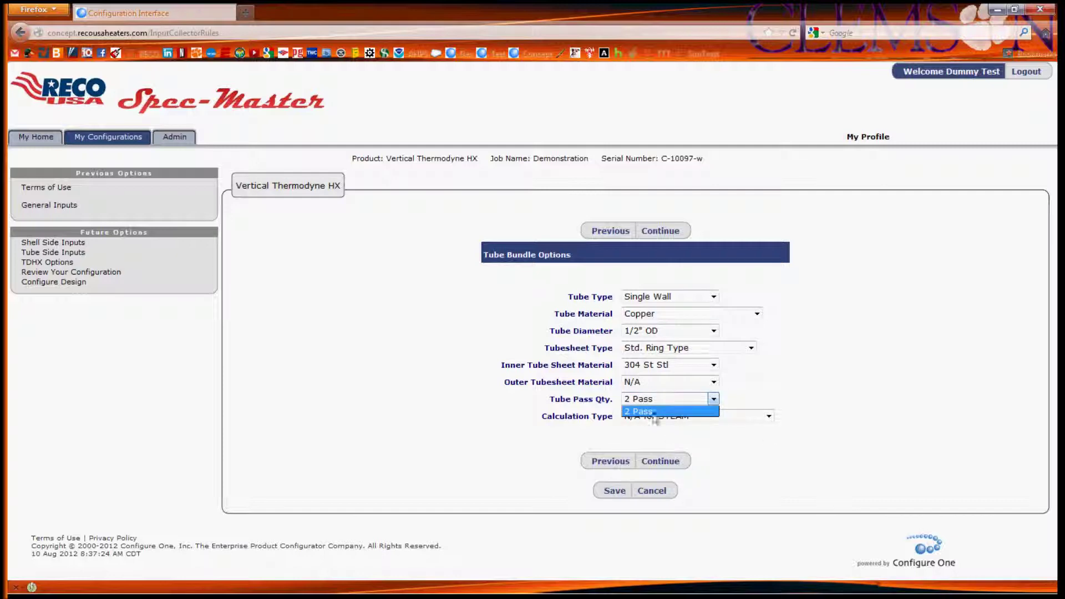
click(814, 394)
click(661, 398)
click(811, 402)
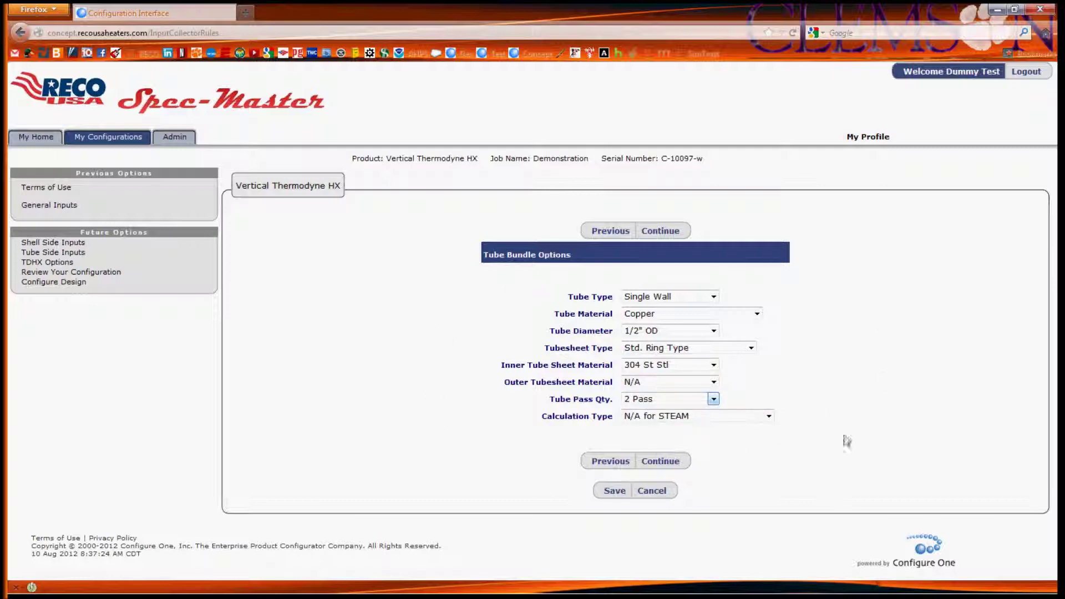
click(658, 398)
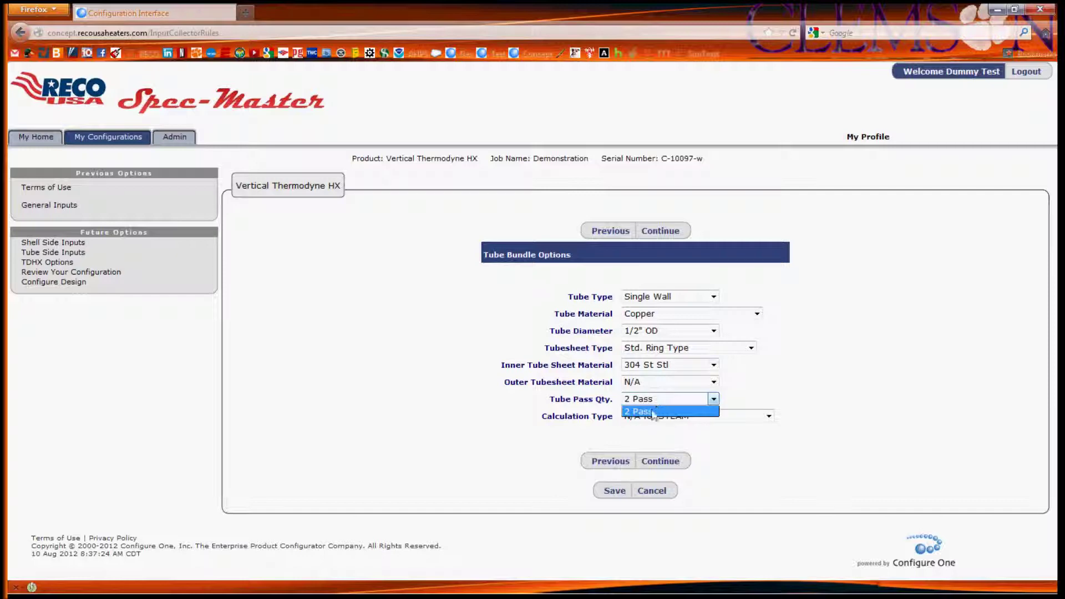
click(819, 419)
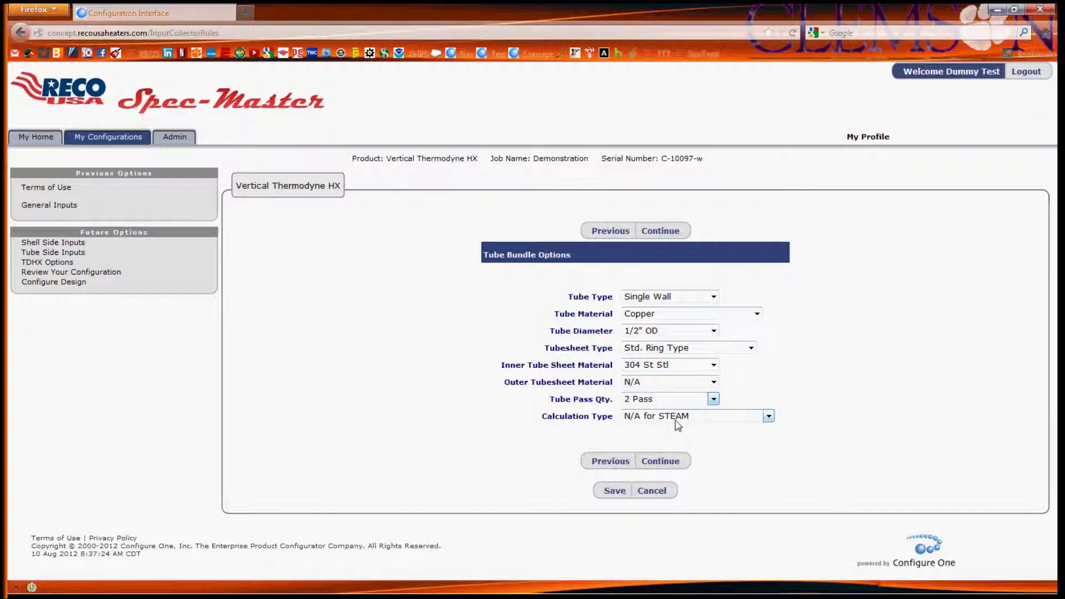
Accept the Tube Bundle Options and continue to the Shell Side and Tube Side Inputs
click(661, 461)
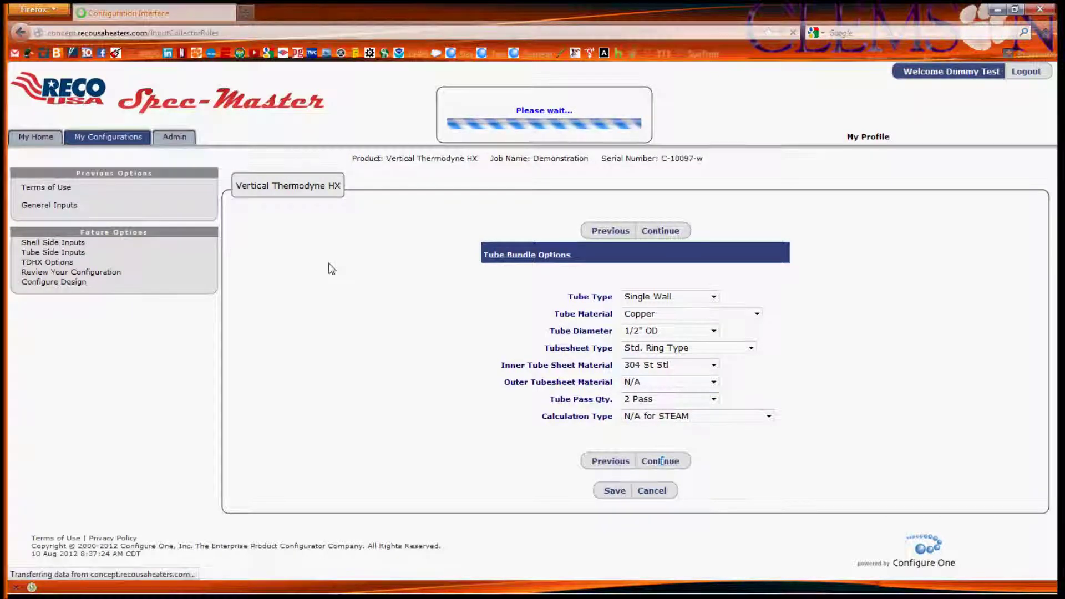
scroll(777, 325, down, 3)
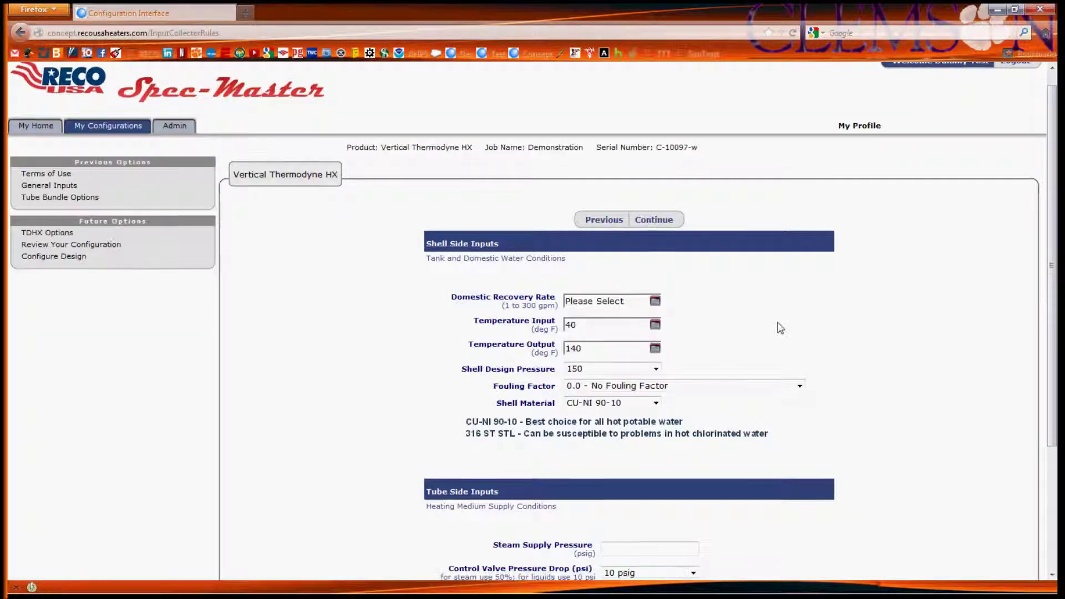
scroll(376, 309, down, 3)
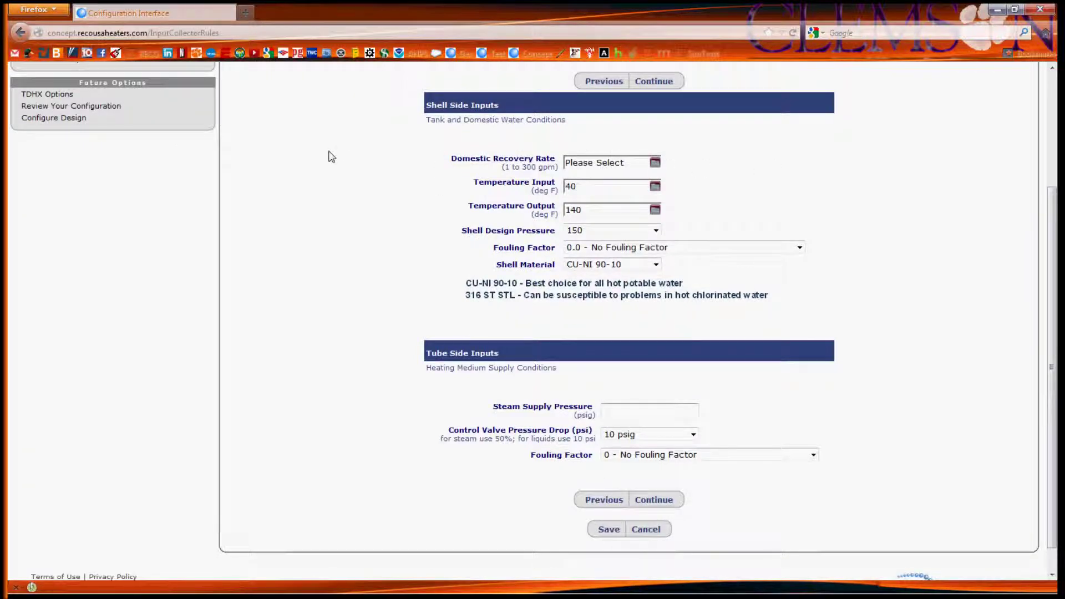
Set the Domestic Recovery Rate to 50 gpm in the Shell Side Inputs, using the suggested values
click(576, 162)
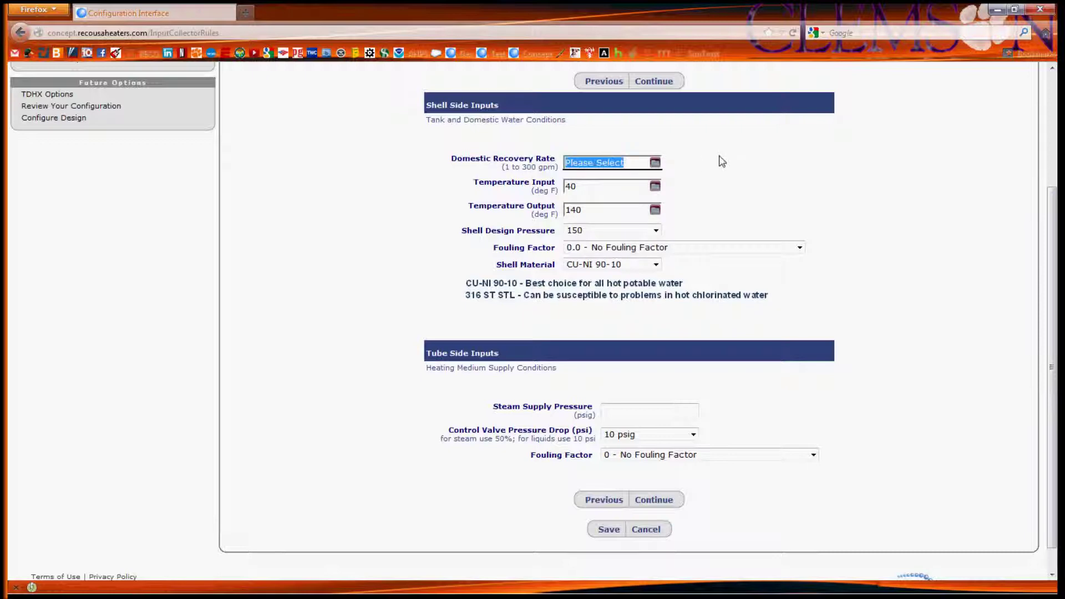
text(50)
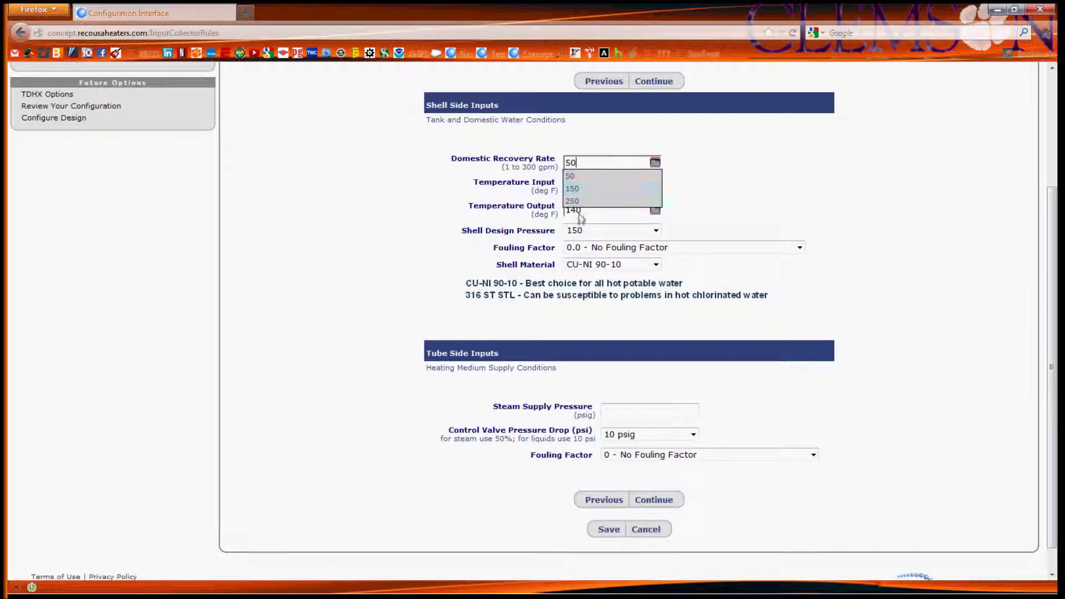
click(582, 177)
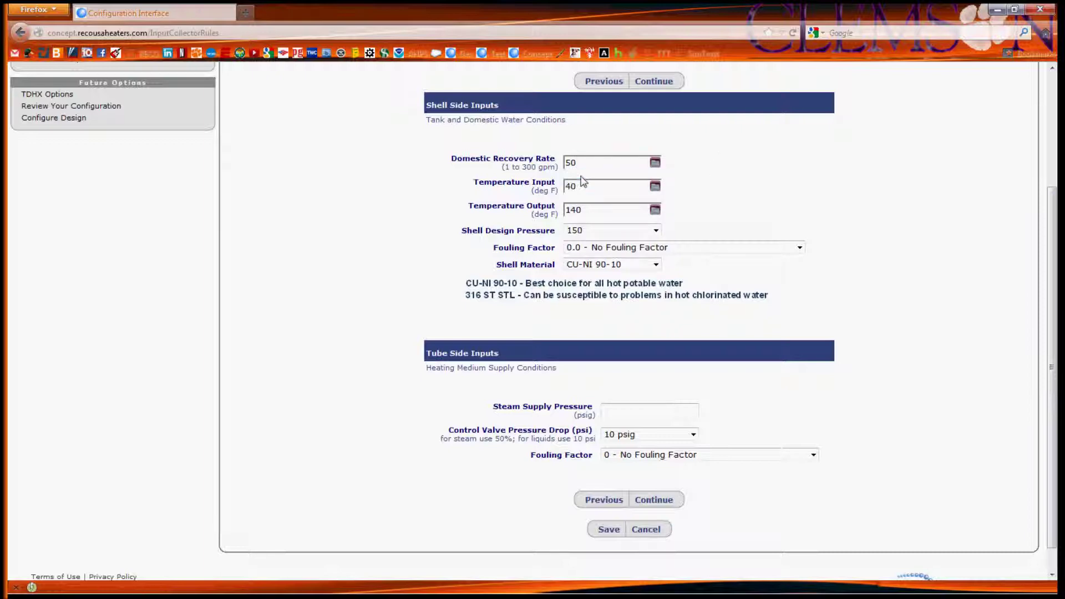
double_click(581, 161)
key(BackSpace)
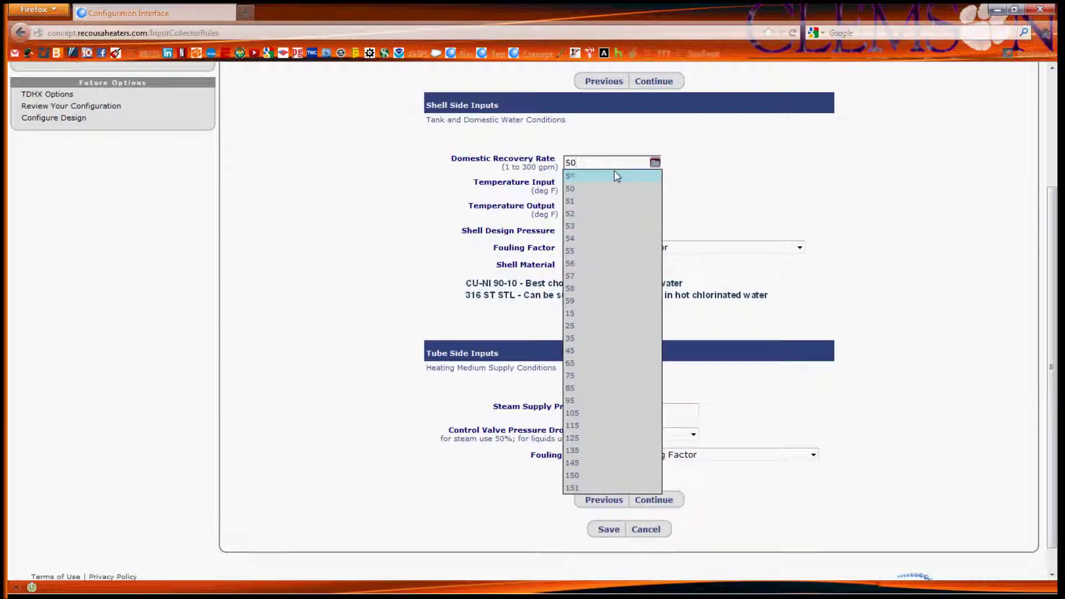
text(0)
click(614, 171)
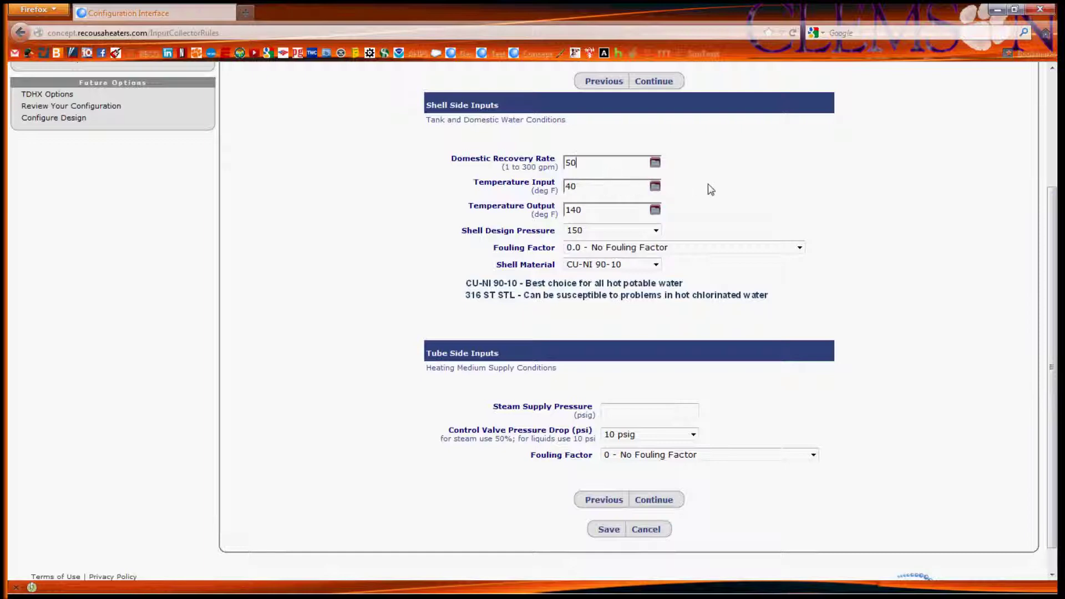
Review the Shell Side Inputs, checking the available Fouling Factor and Shell Material options
double_click(581, 170)
click(409, 198)
click(598, 232)
click(361, 227)
click(678, 248)
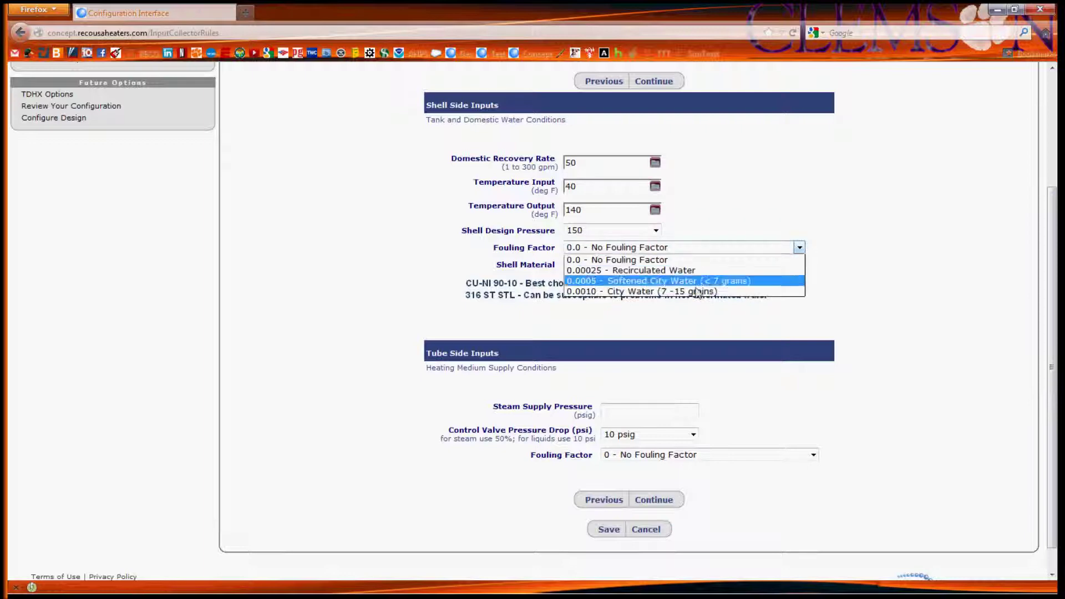
click(642, 264)
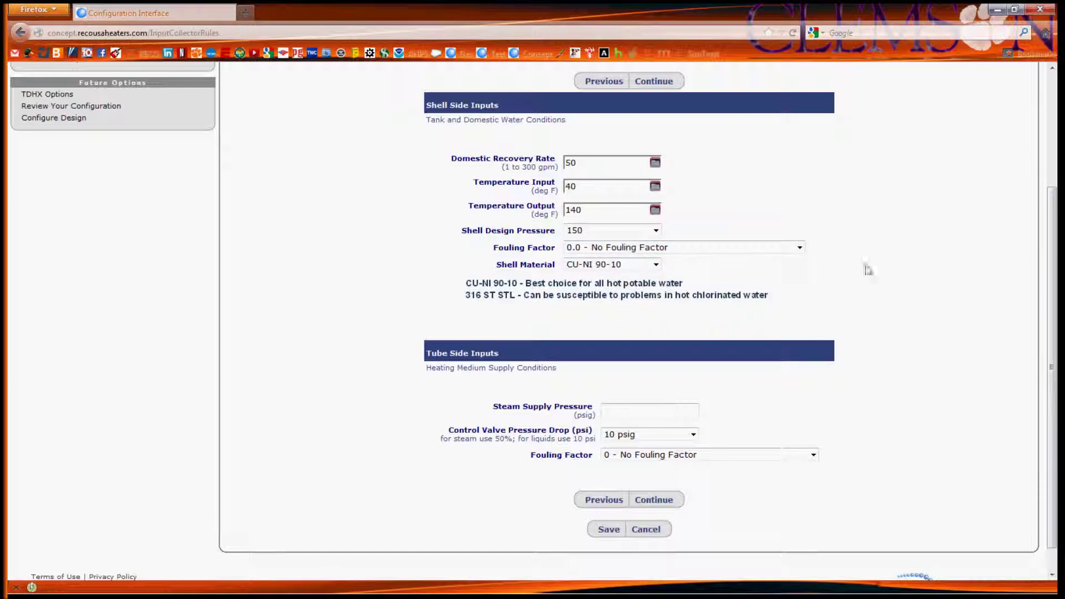
click(656, 265)
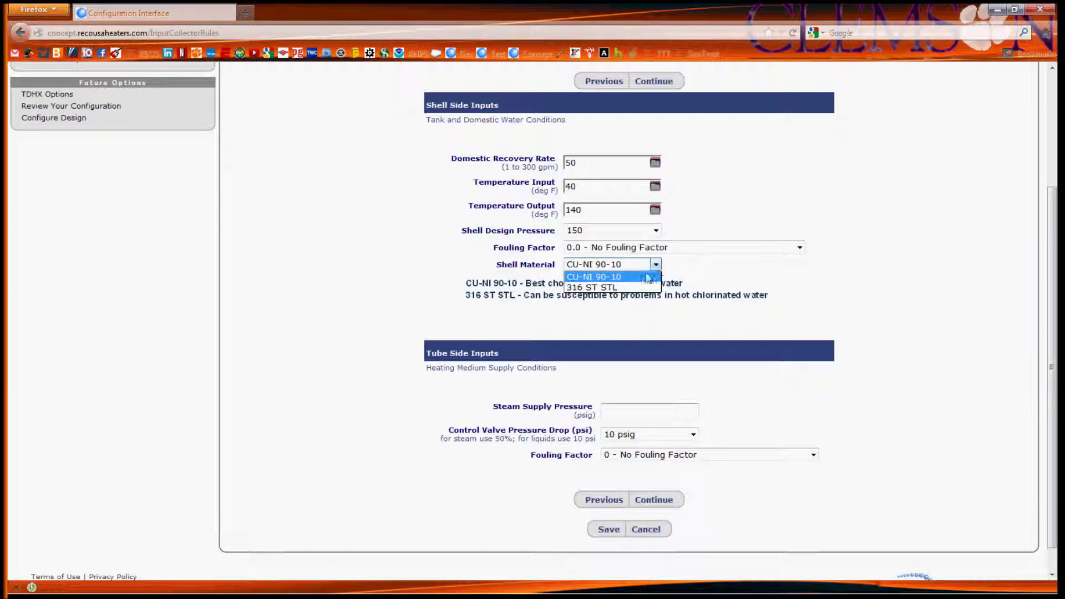
click(415, 270)
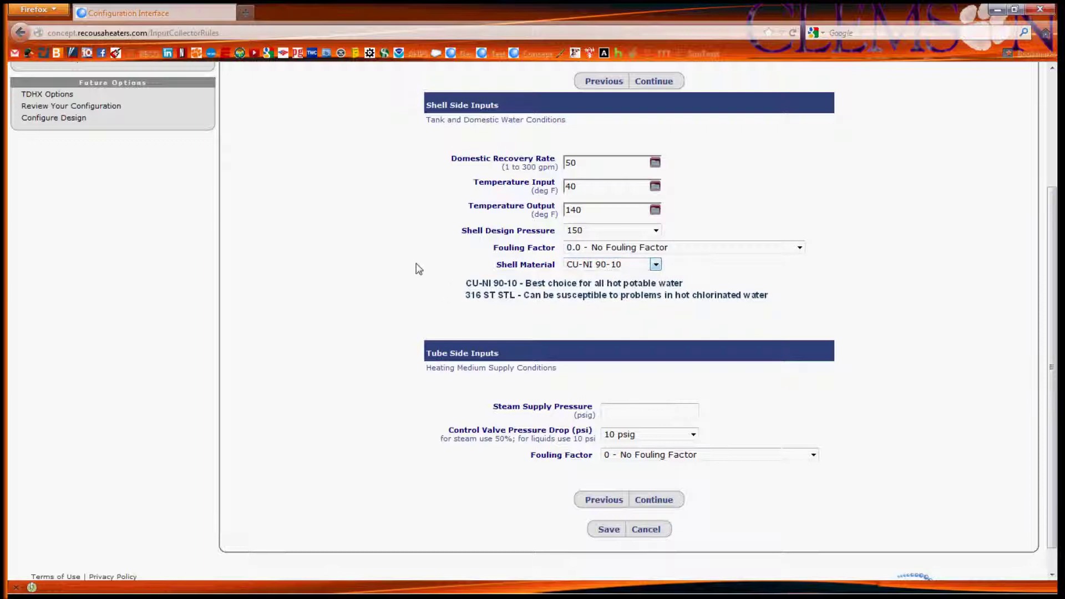
Set the Steam Supply Pressure to 15 psig in the Tube Side Inputs
scroll(854, 277, down, 1)
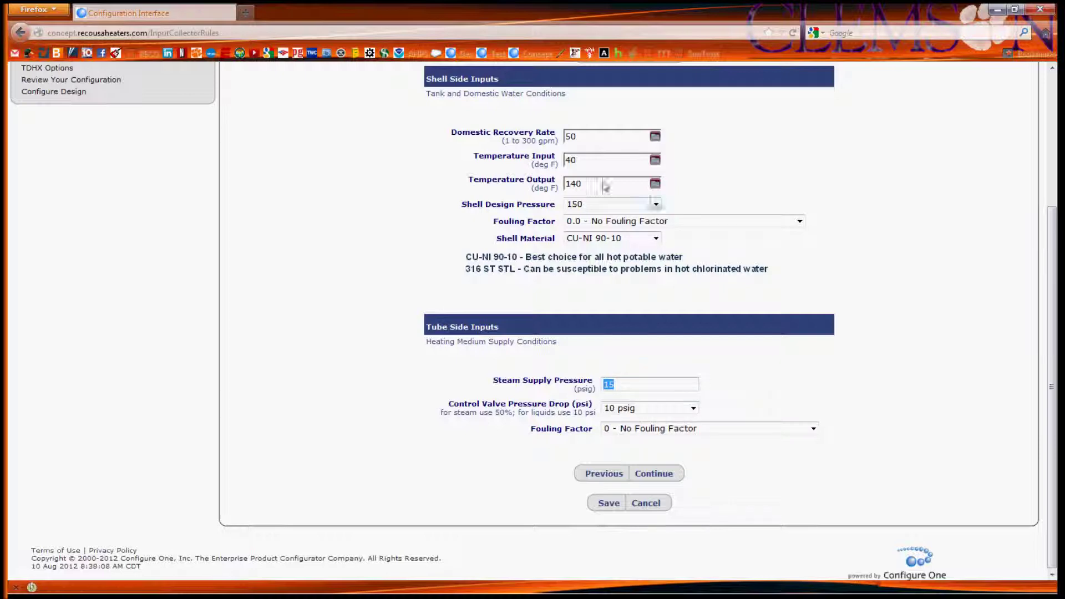
click(615, 387)
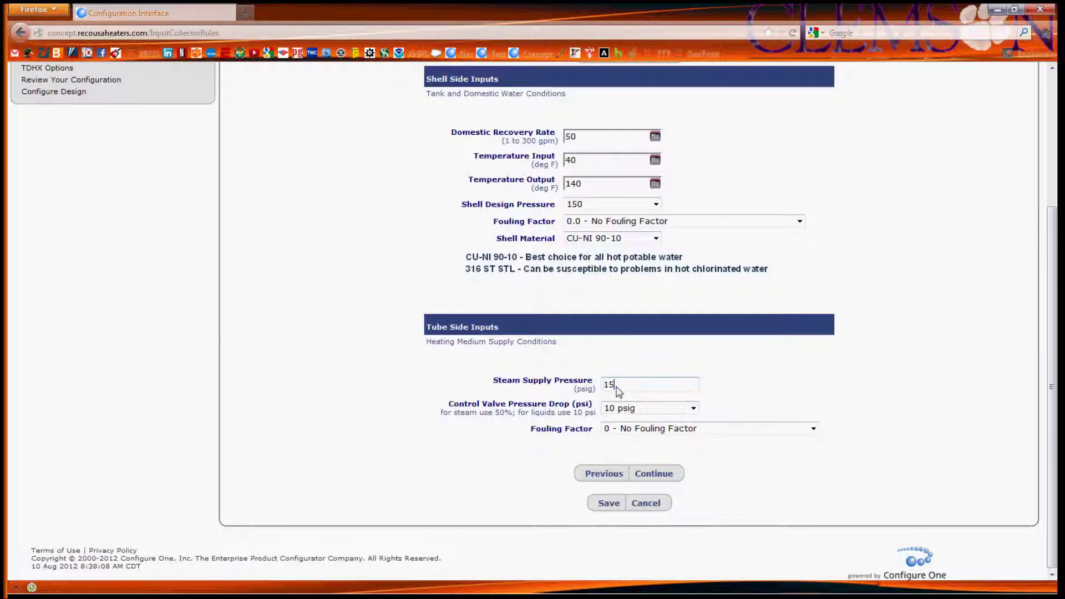
double_click(614, 384)
click(767, 371)
Set the Control Valve Pressure Drop for steam to 8 psig
drag(440, 414, 598, 416)
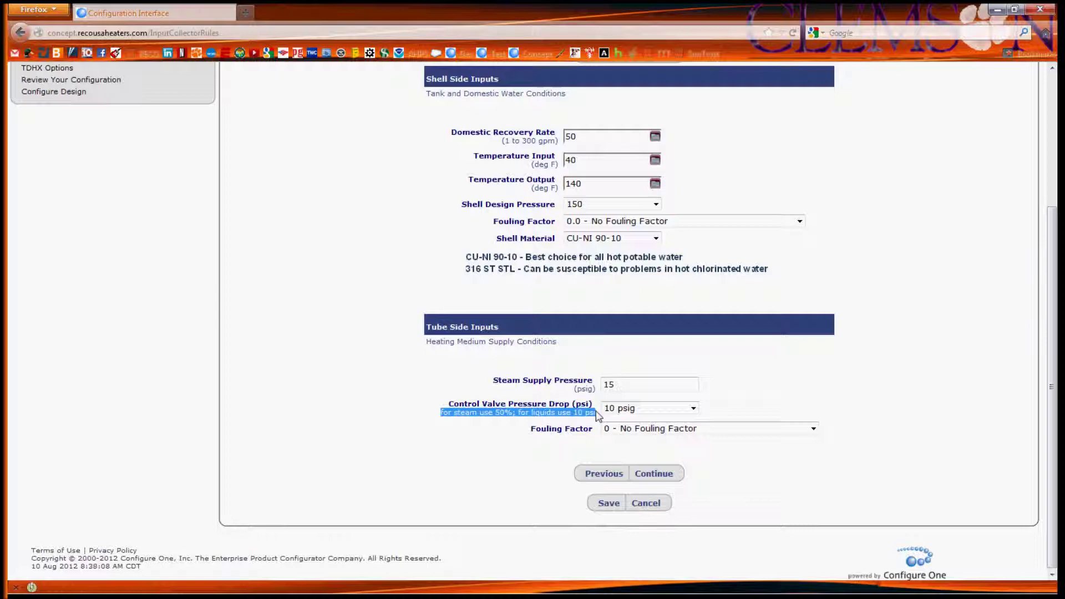
click(417, 429)
click(677, 416)
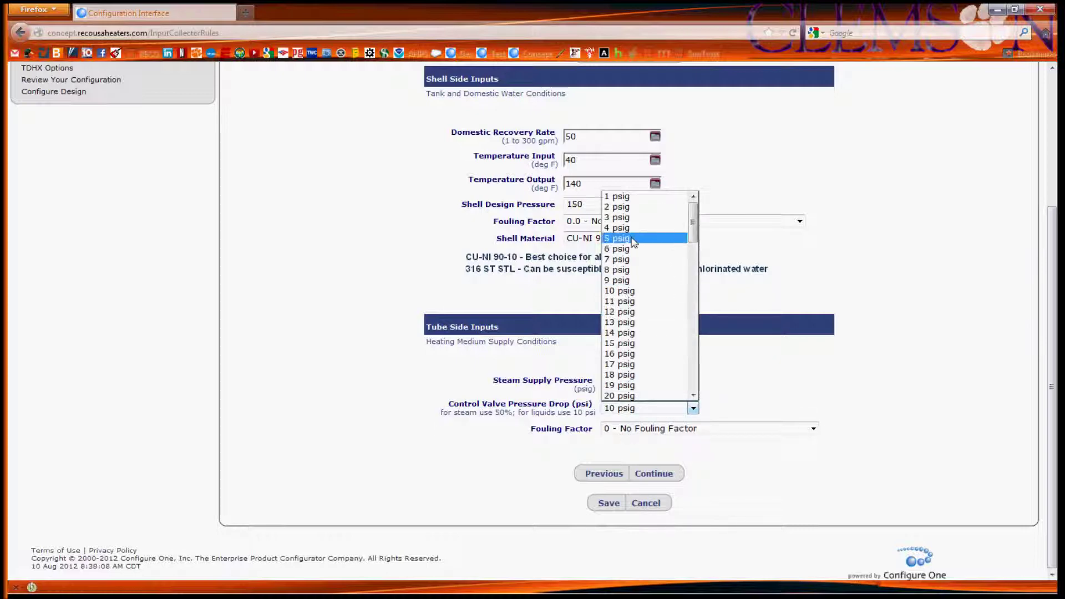
click(632, 270)
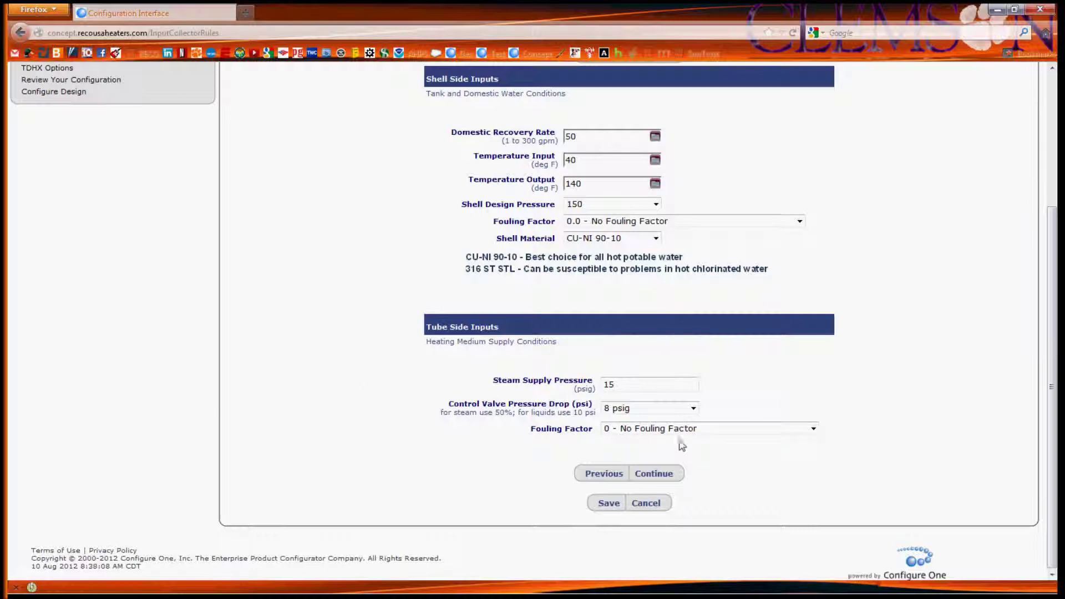
Accept the shell and tube side inputs, continue to the TDHX Options and dismiss the sizing notice
click(651, 474)
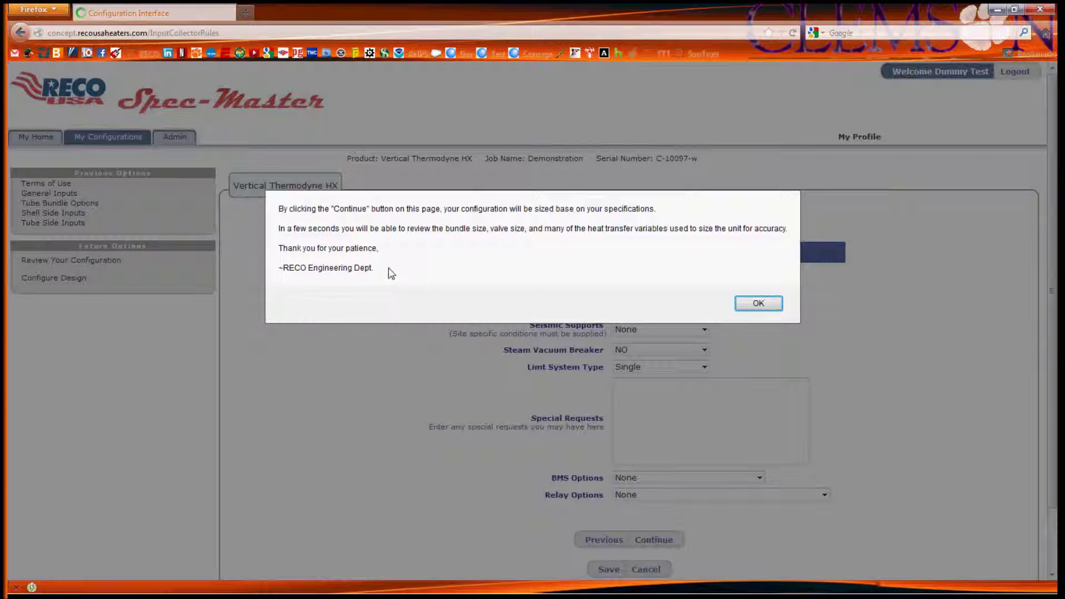
drag(388, 271, 394, 246)
click(395, 246)
click(746, 309)
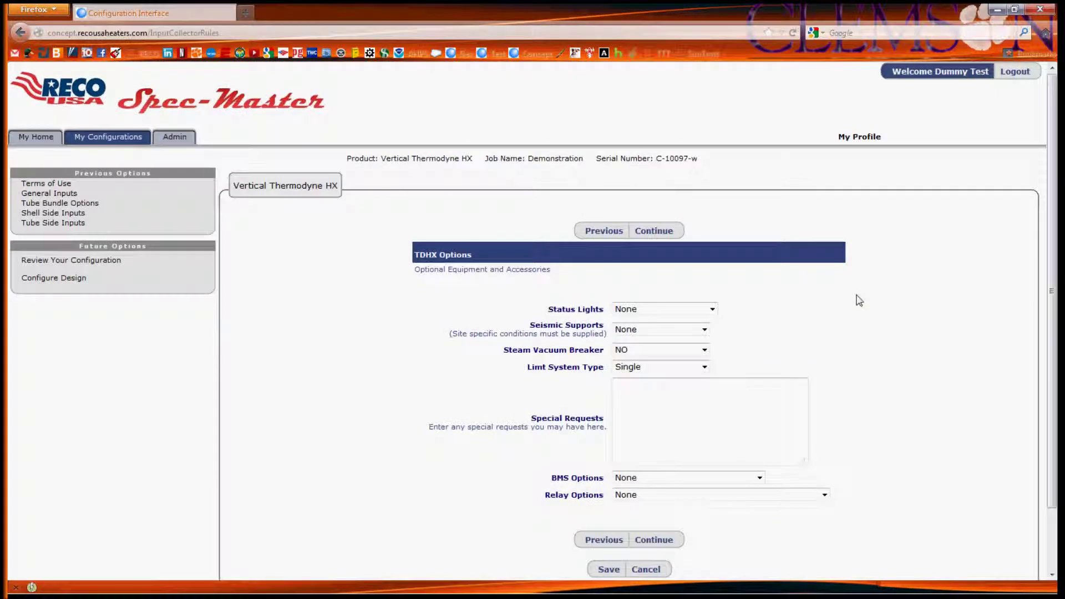
Check which Status Lights, Seismic Supports and BMS Options are available in the TDHX Options
click(711, 309)
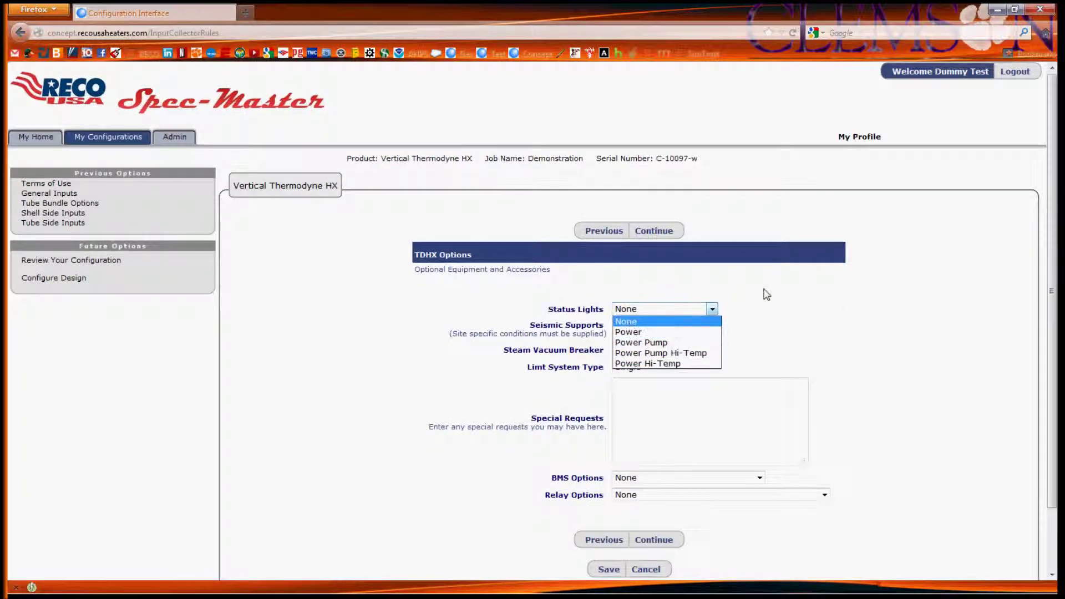
click(822, 324)
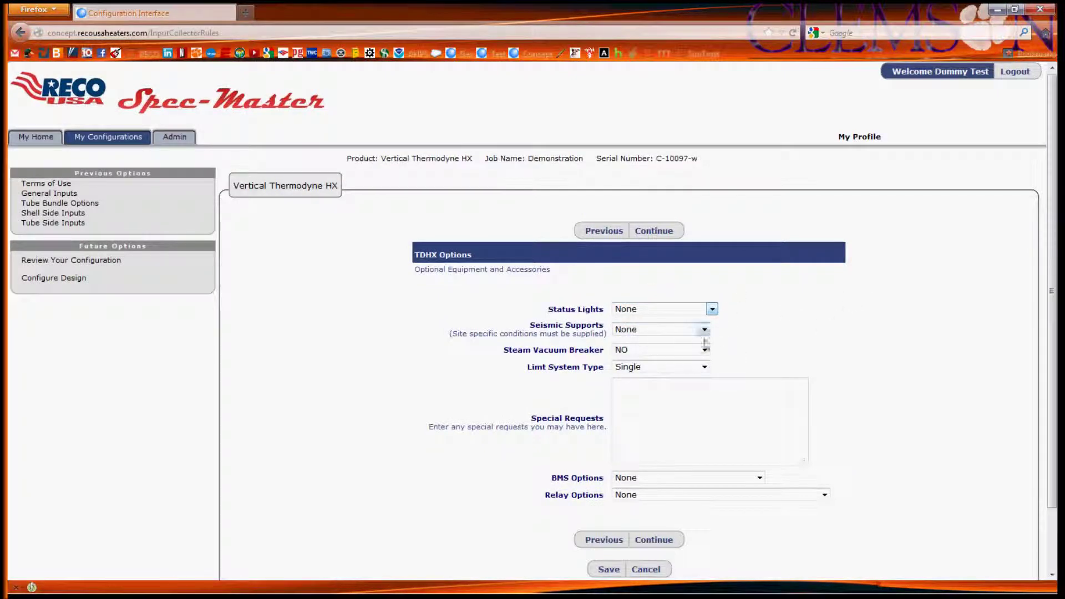
click(704, 330)
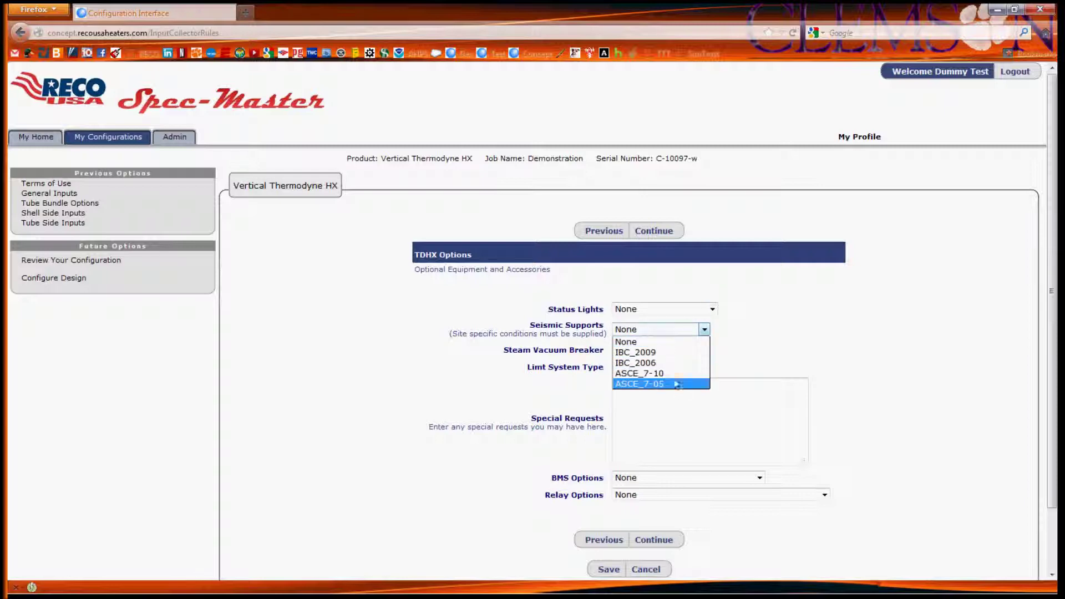
click(845, 326)
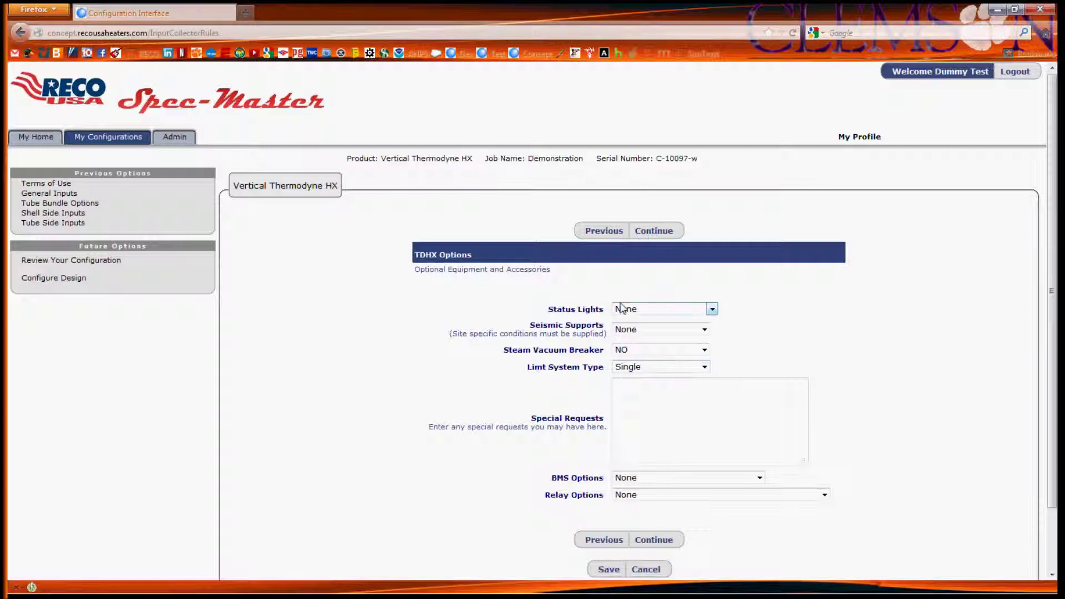
scroll(410, 366, down, 2)
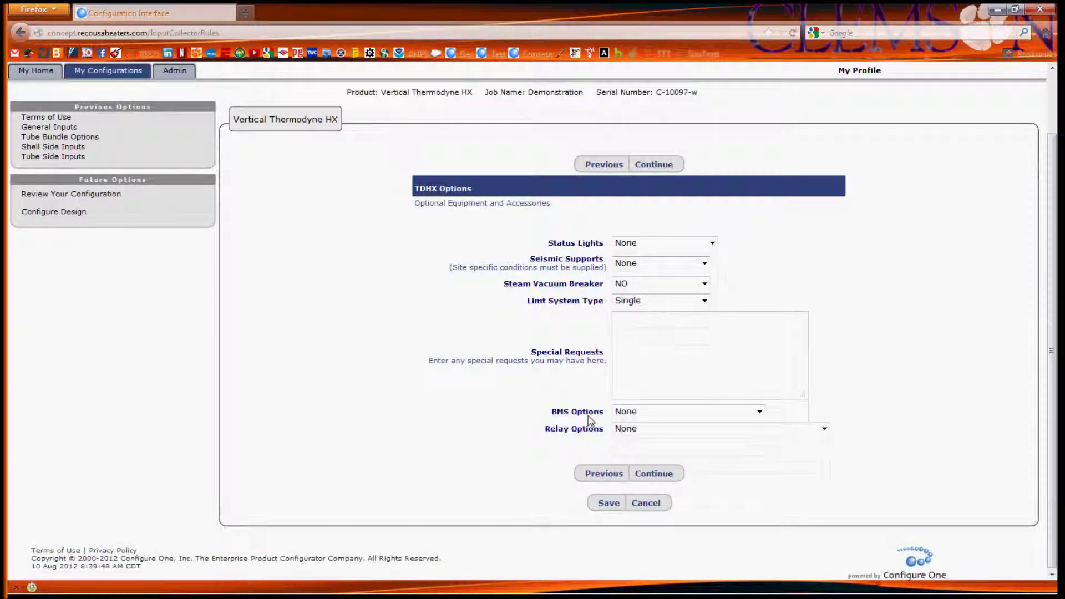
click(649, 417)
click(416, 437)
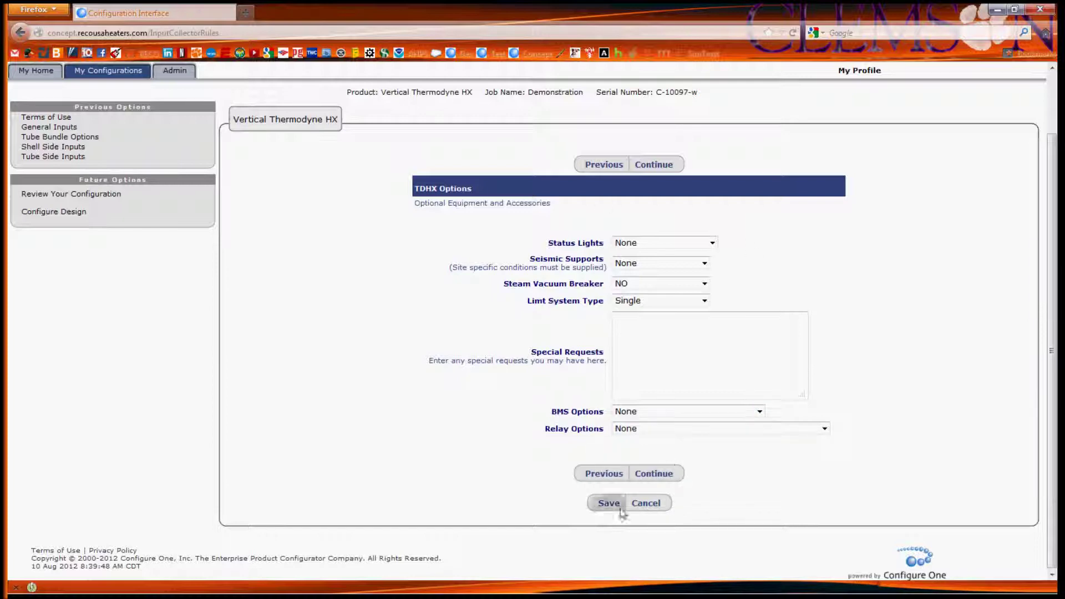
Accept the TDHX Options and the configuration review, and start building the configured design
click(653, 474)
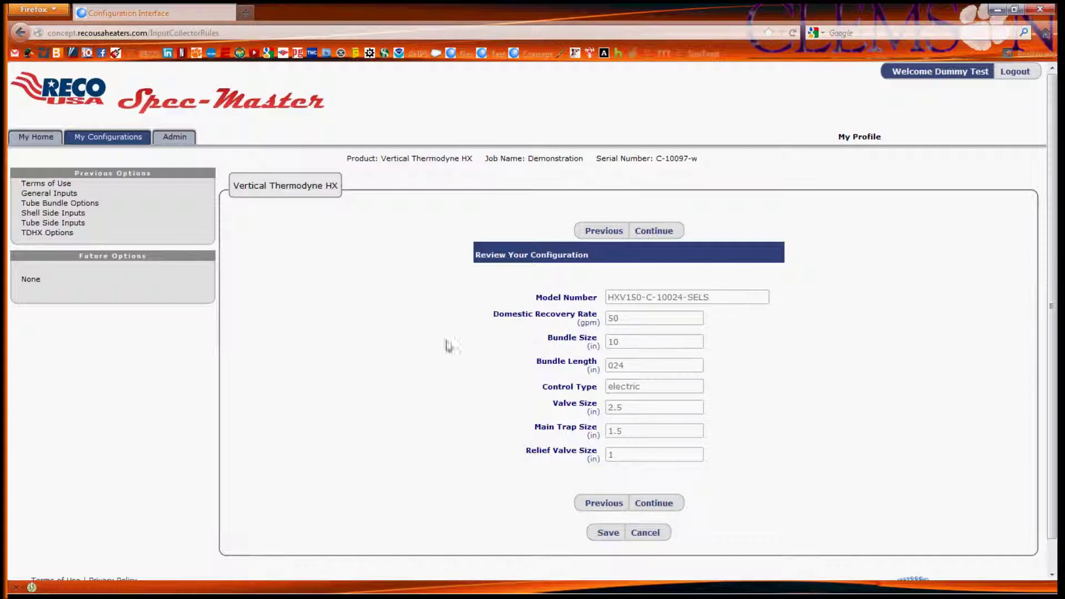
mouse_move(48, 194)
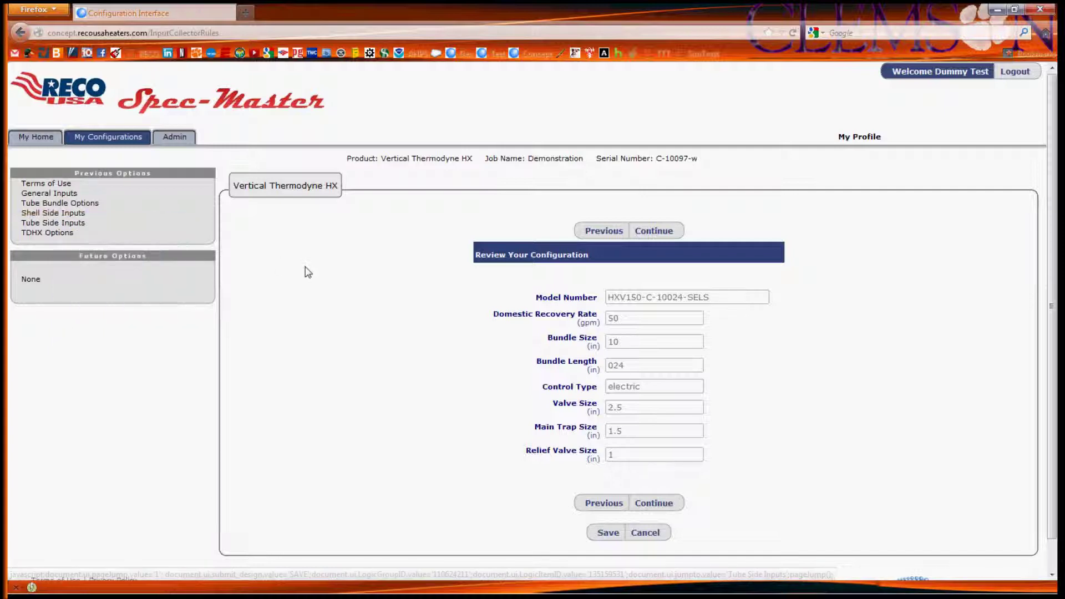
click(668, 504)
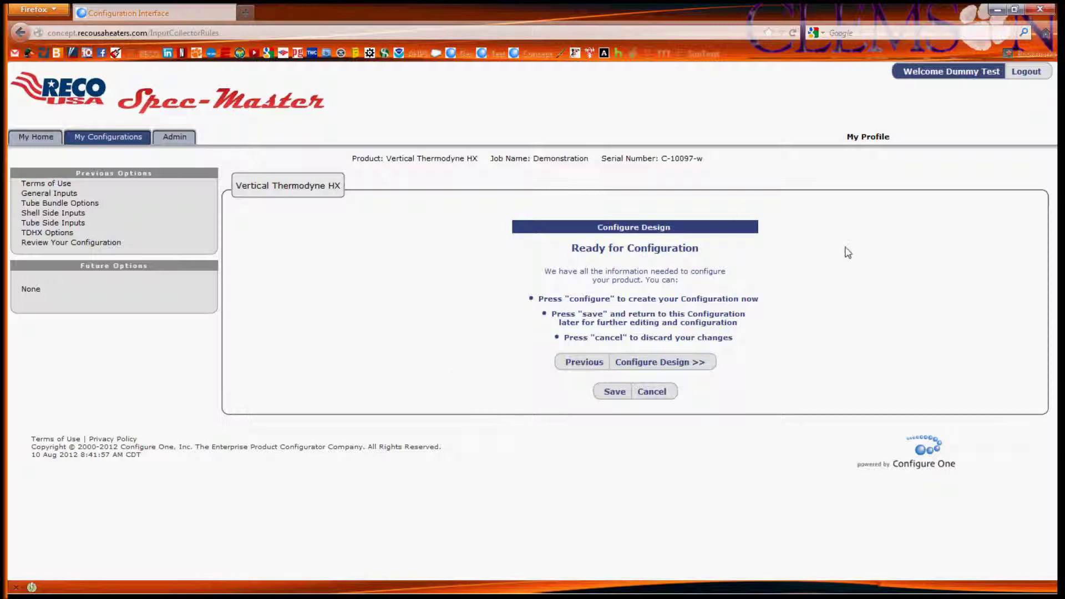
click(676, 364)
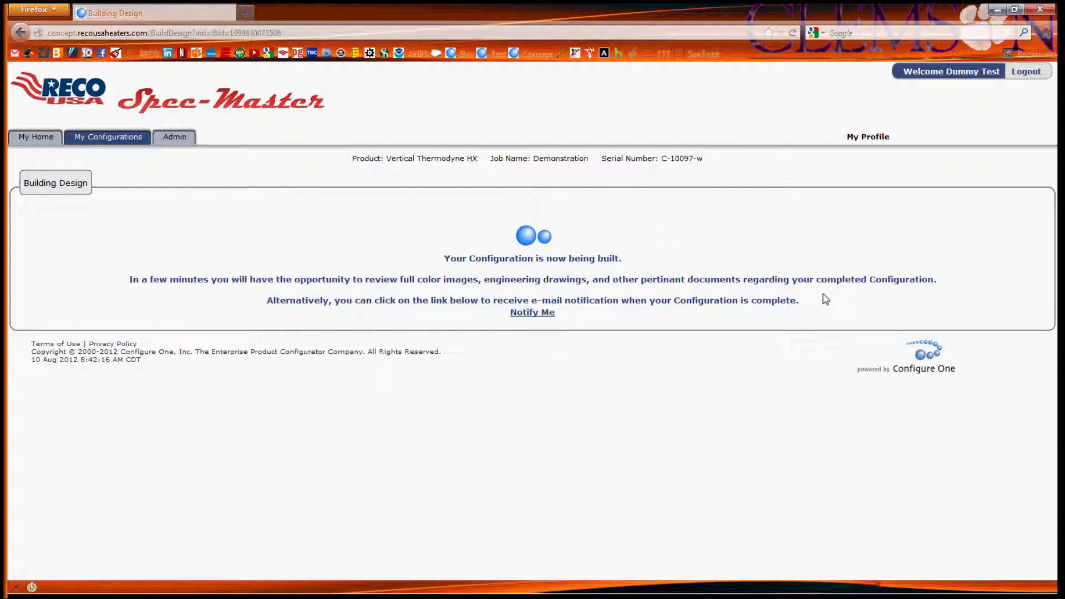
Request an e-mail notification for the completion of the design build
click(532, 314)
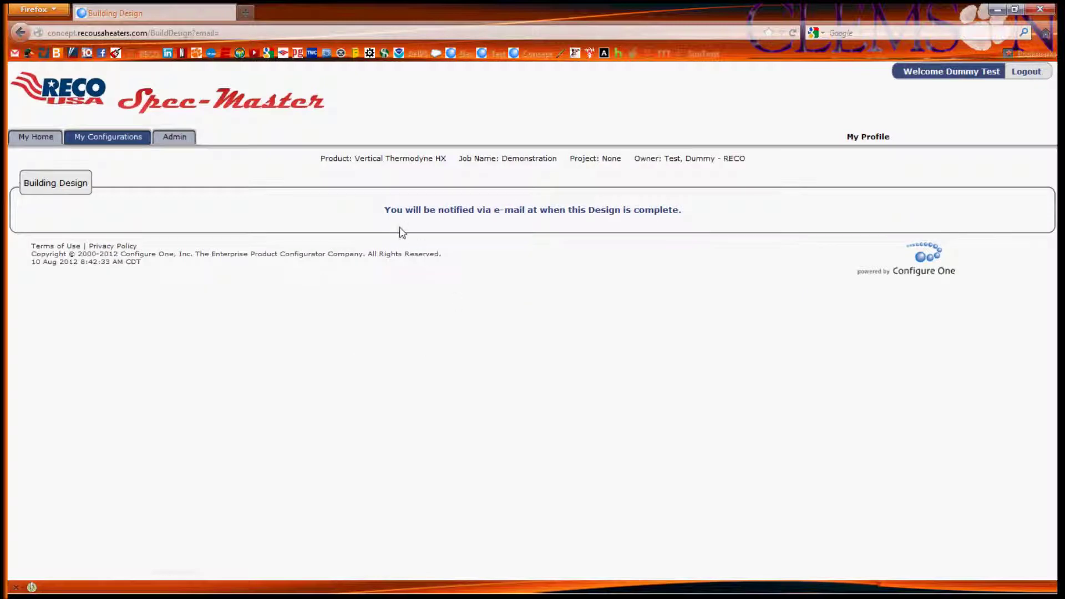
drag(385, 209, 684, 211)
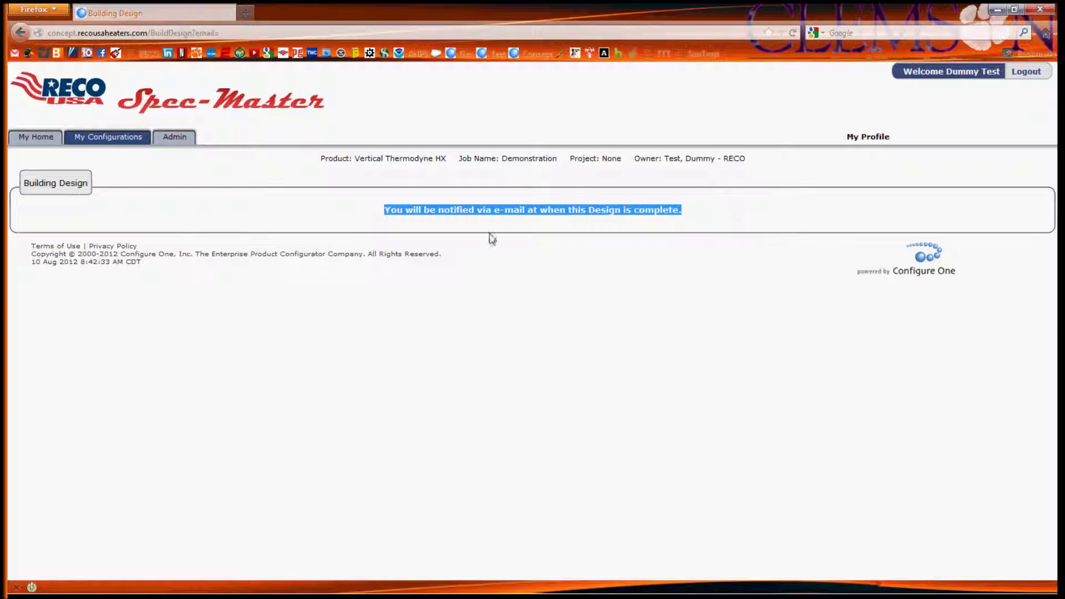
click(345, 220)
drag(385, 211, 727, 221)
click(683, 279)
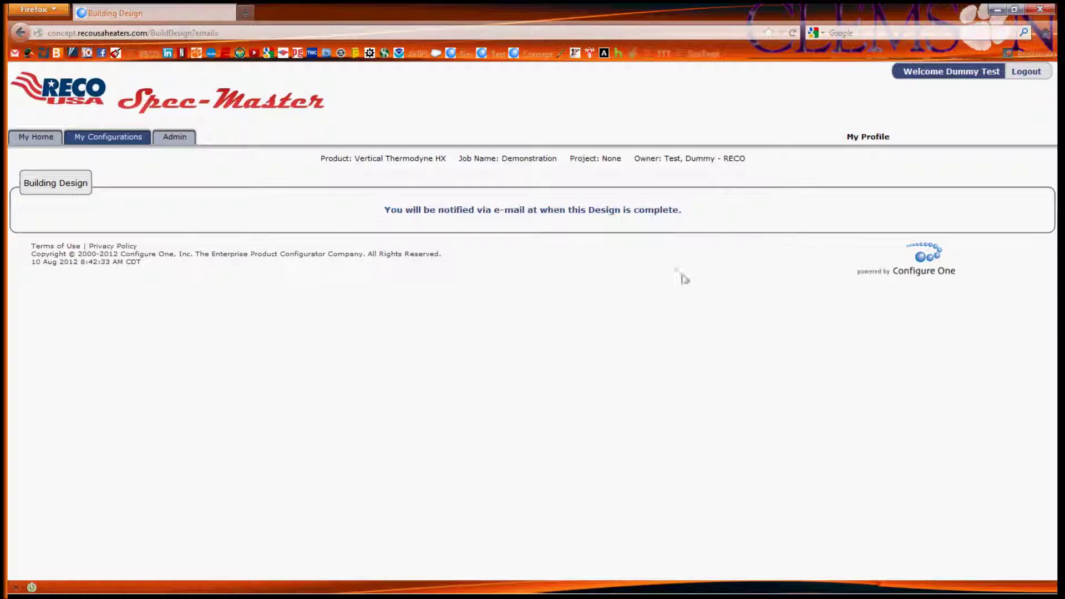
drag(144, 265, 40, 252)
click(156, 265)
click(35, 250)
drag(143, 265, 92, 258)
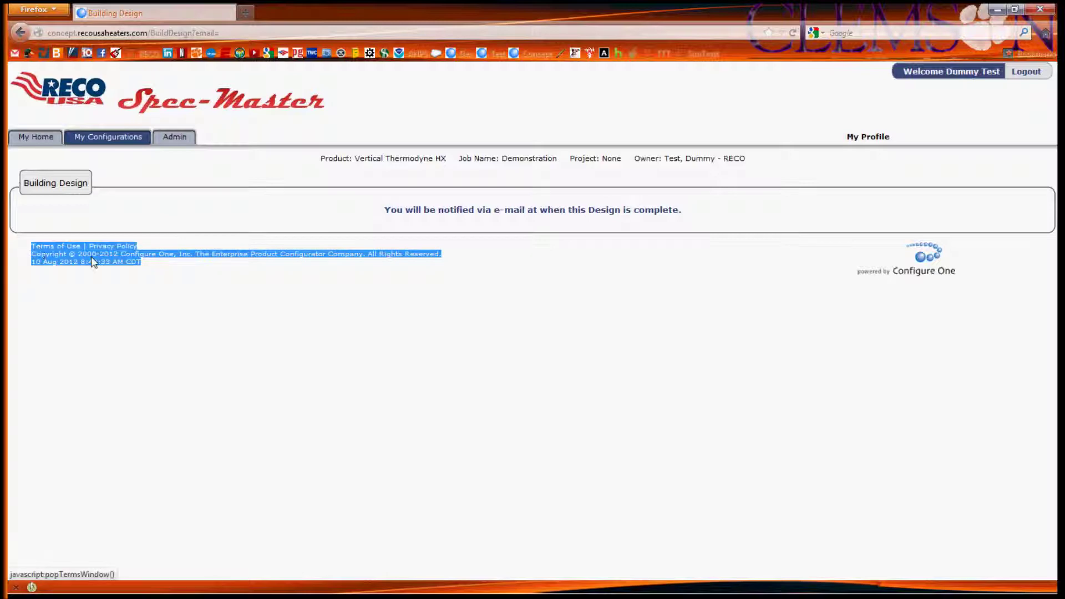
click(92, 257)
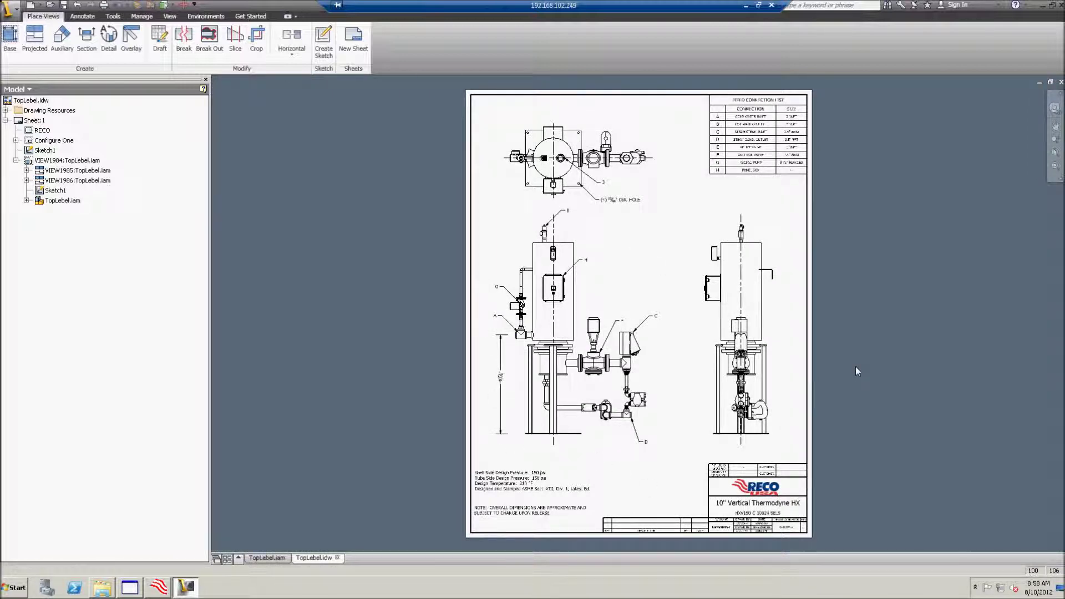
key(s)
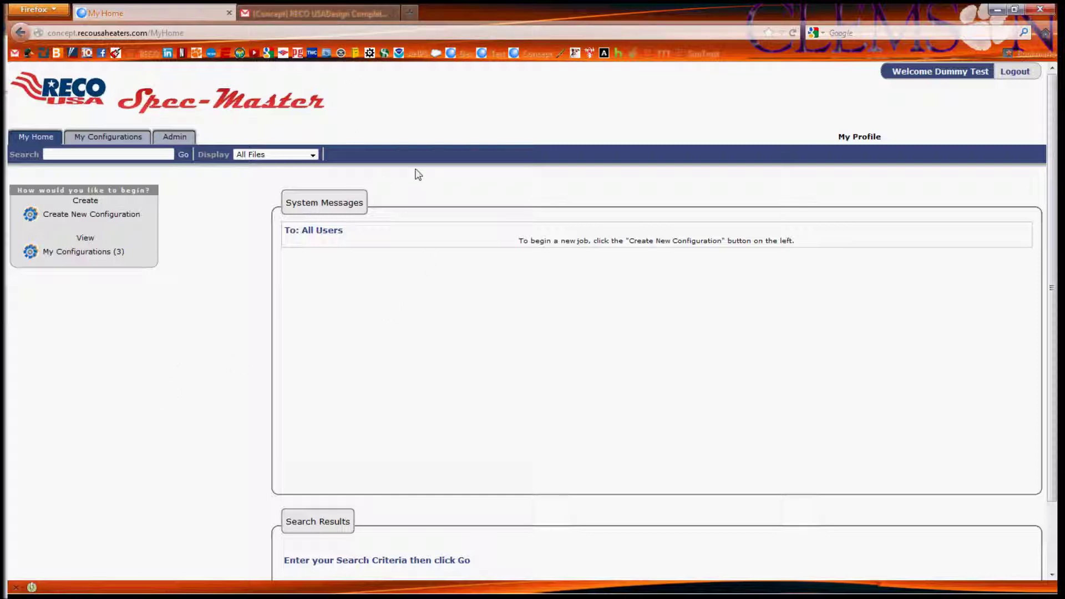
Switch to Gmail, read the design completion e-mail with its configuration link, and close the message
click(327, 7)
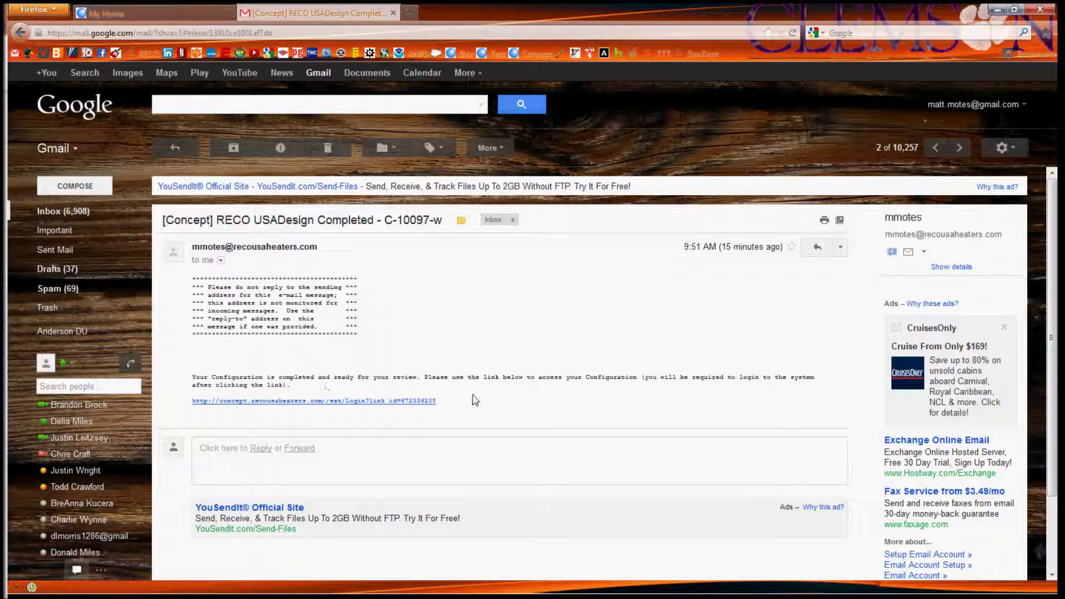
drag(474, 407, 199, 247)
click(377, 335)
drag(195, 377, 299, 395)
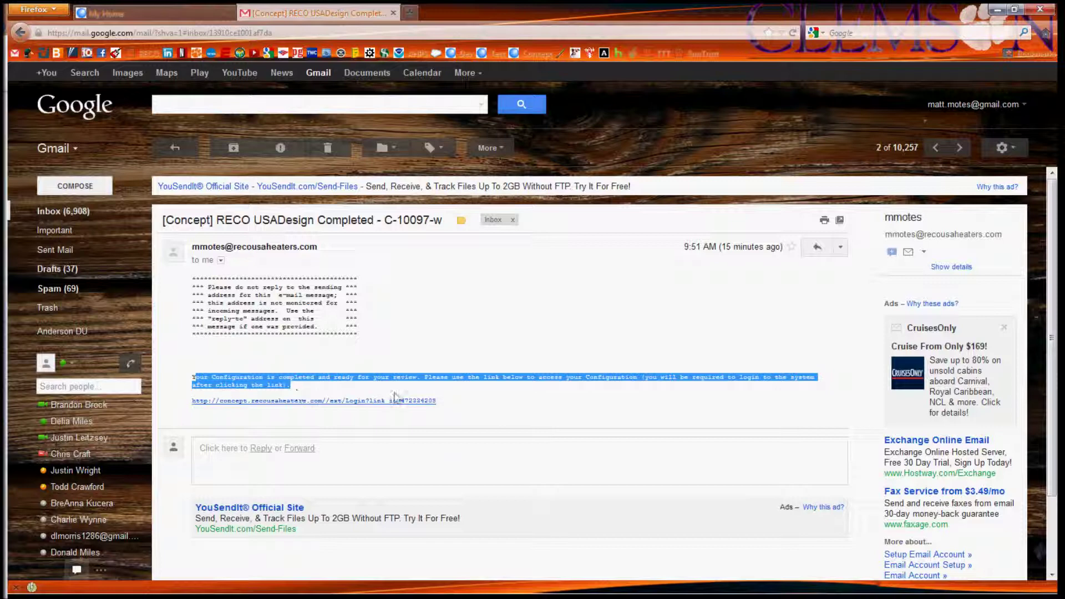
click(494, 398)
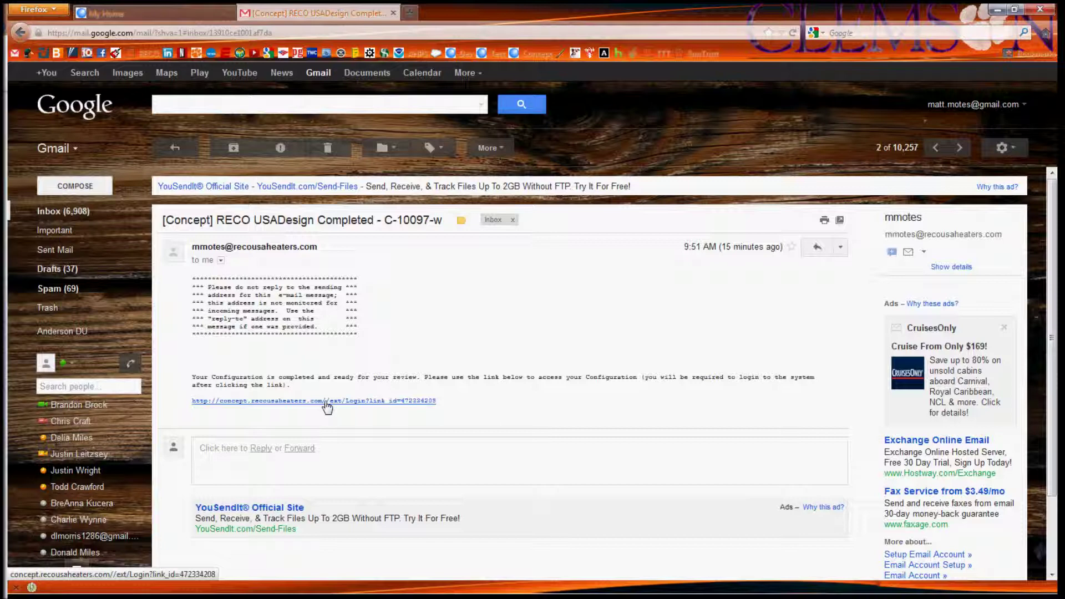
click(393, 13)
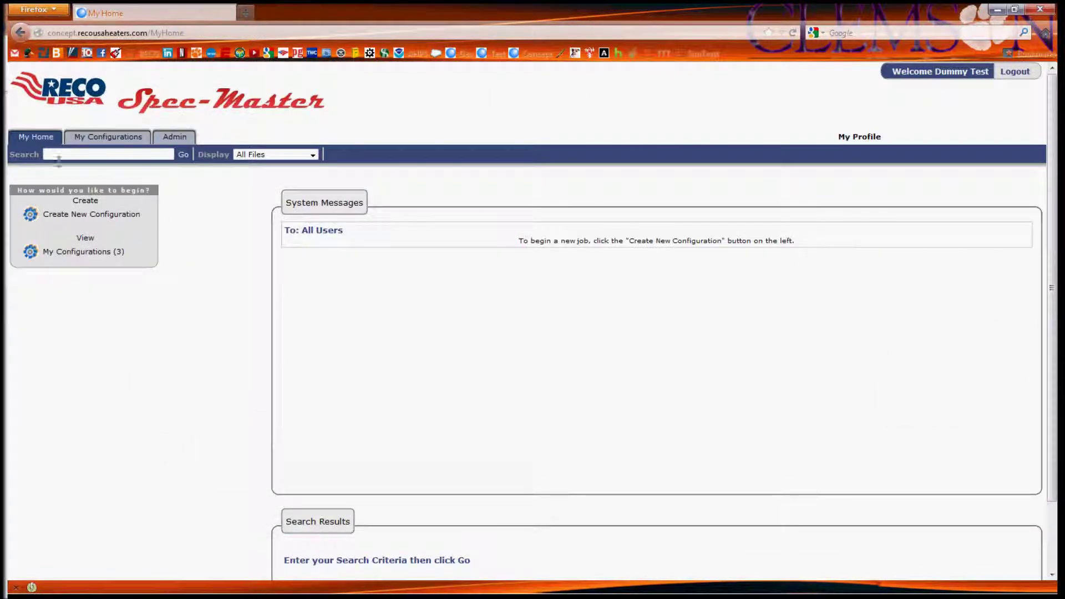
Open the configuration results of the Demonstration job from the list of saved configurations
click(103, 141)
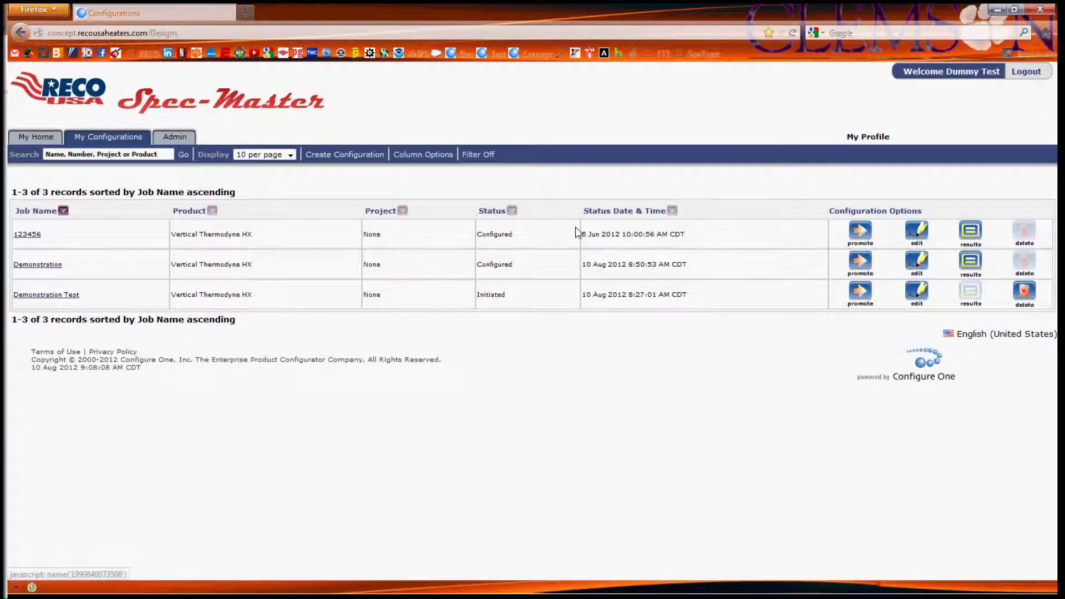
drag(581, 264, 731, 268)
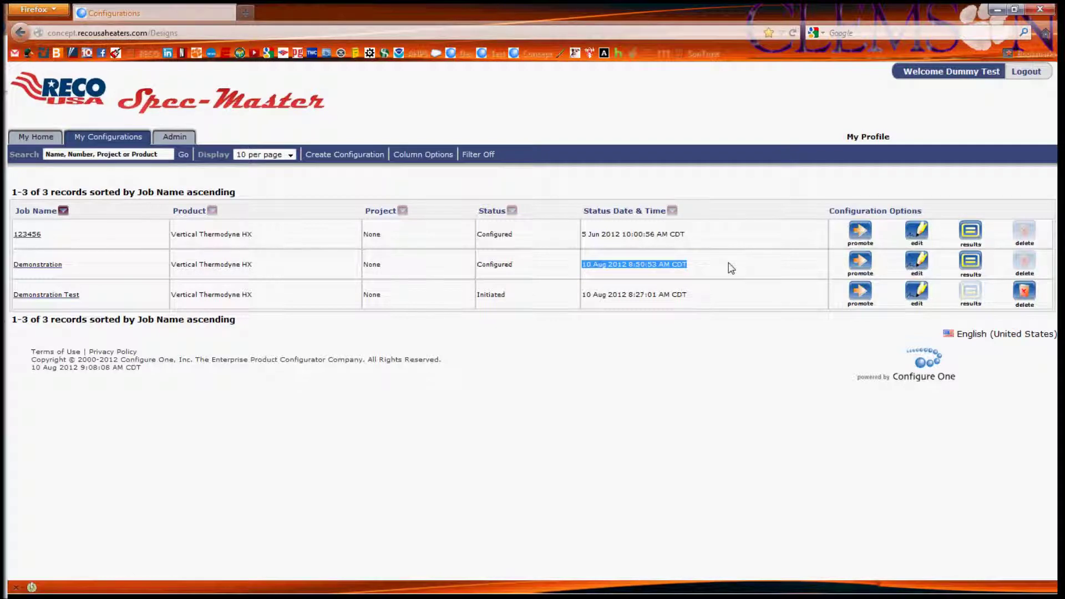
click(730, 268)
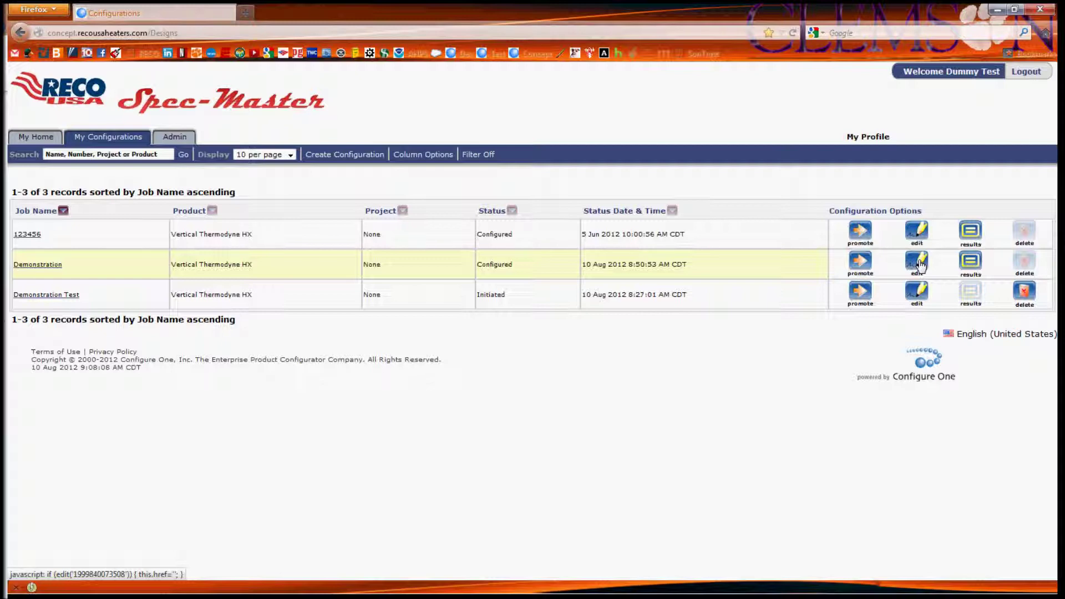
click(970, 261)
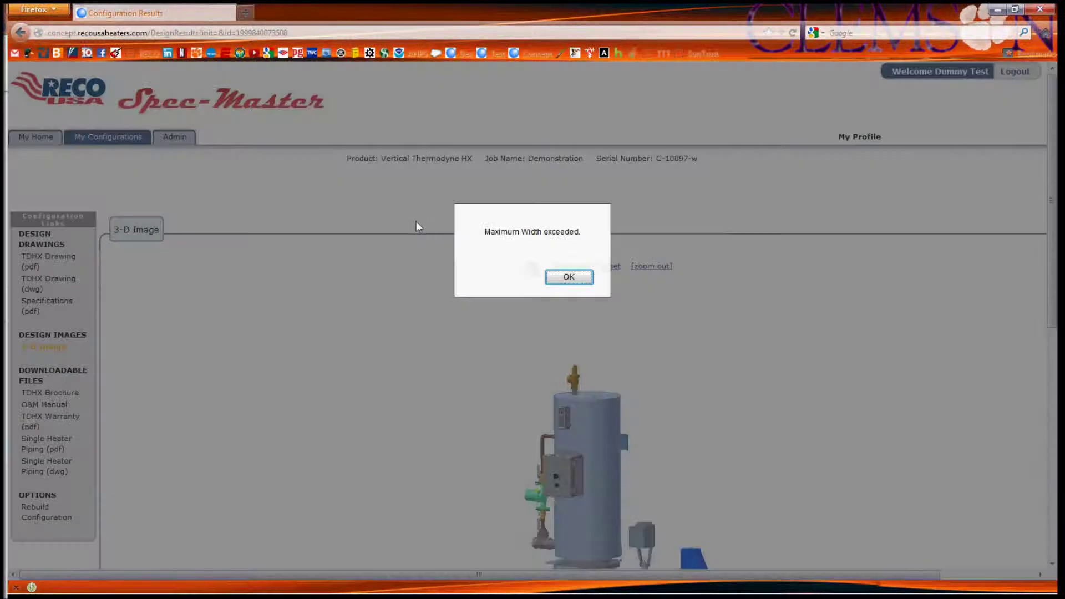
Try to enlarge the heater's 3-D image, dismissing each maximum-width alert
click(569, 277)
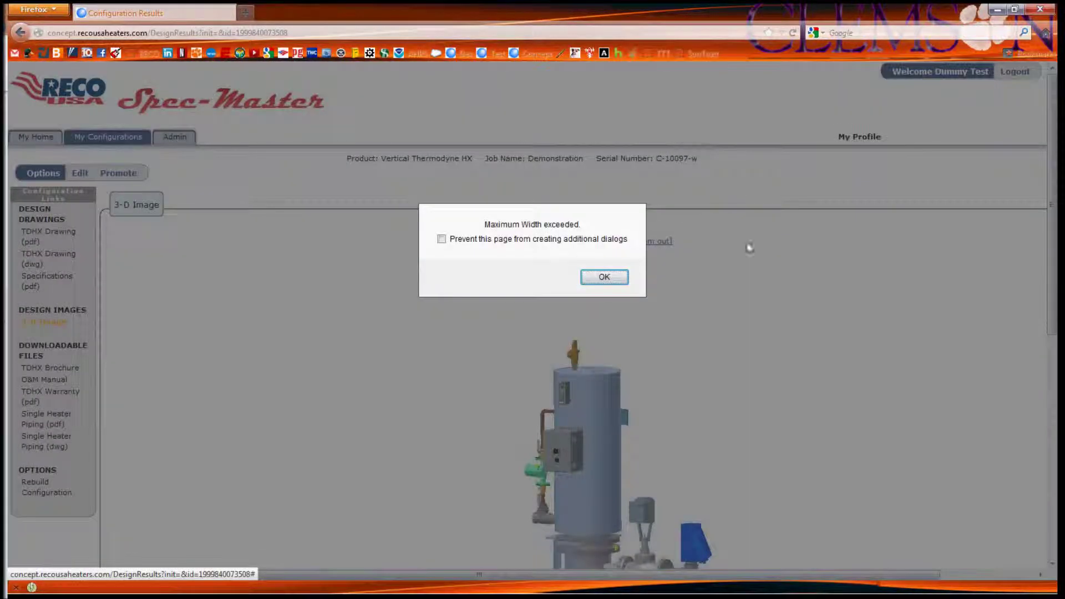
click(605, 277)
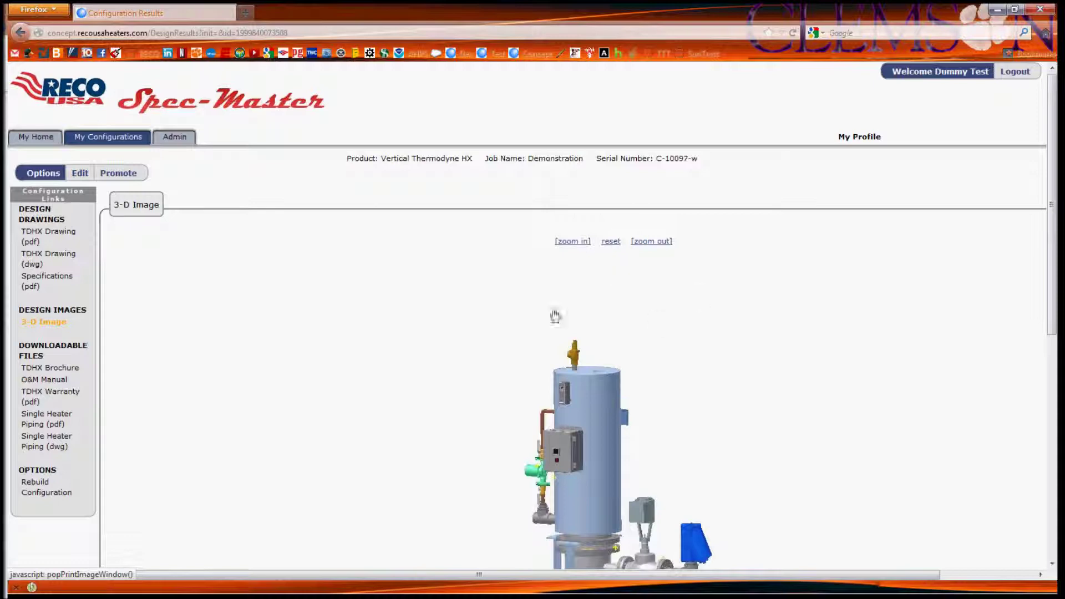
click(577, 242)
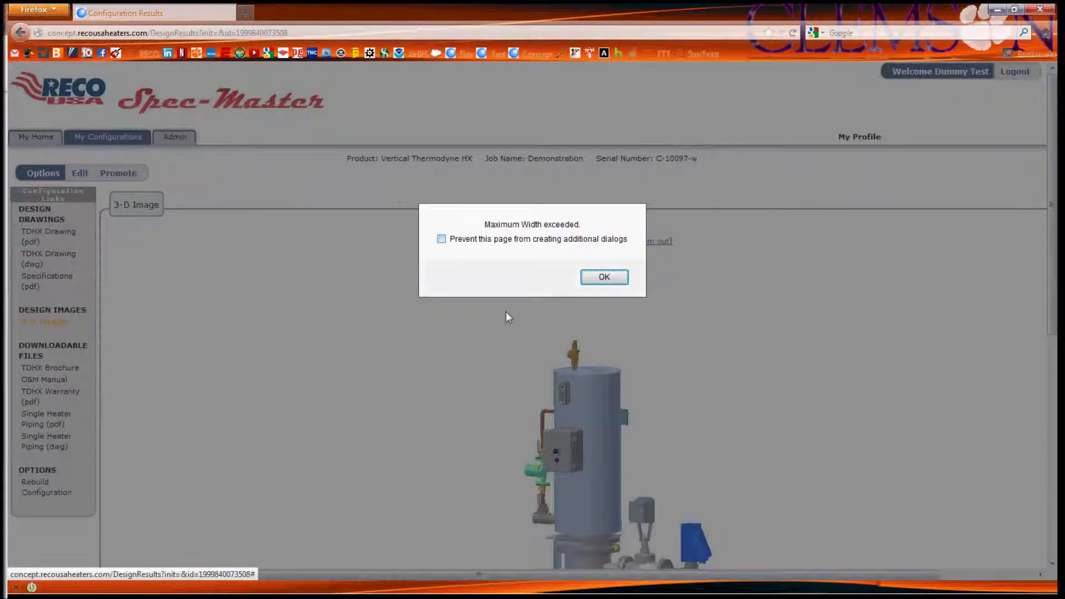
click(604, 277)
click(573, 240)
click(586, 279)
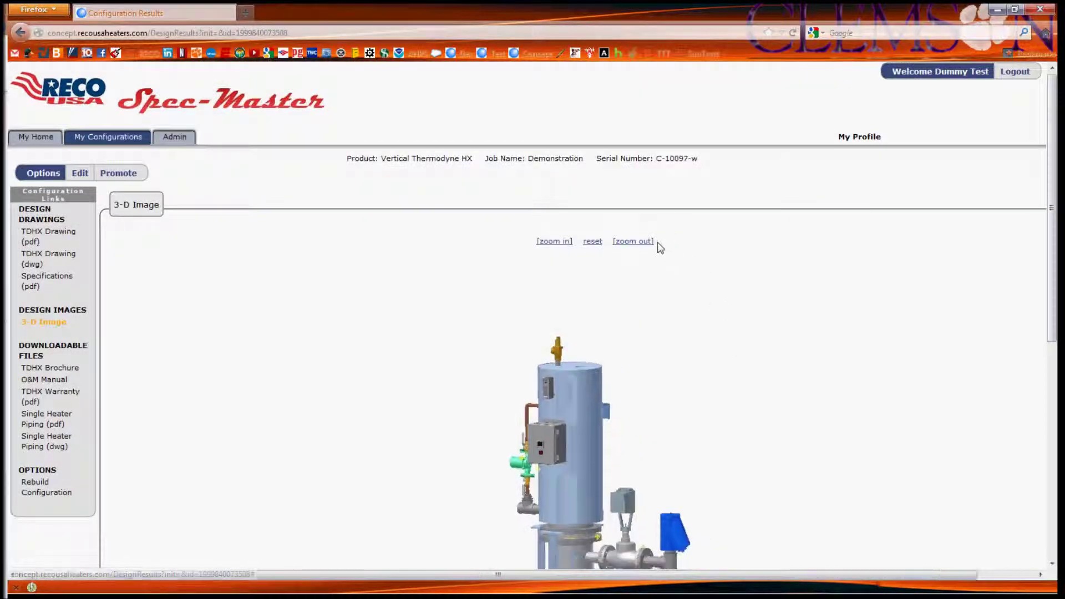
Zoom out the 3-D image and inspect the whole heater assembly from the relief valve down to the base
click(633, 243)
scroll(865, 296, down, 3)
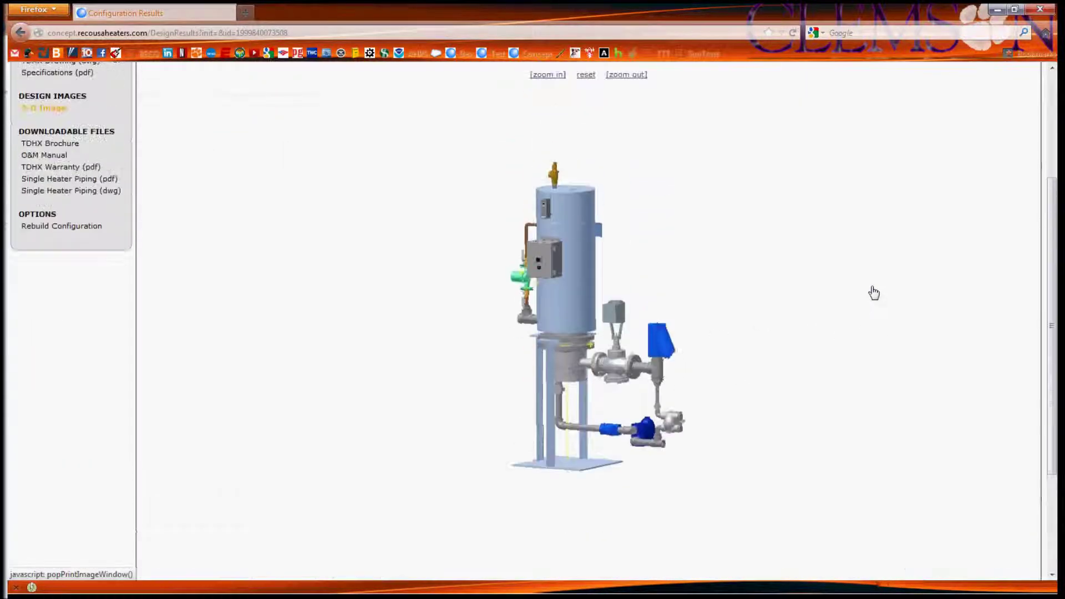
scroll(873, 293, up, 1)
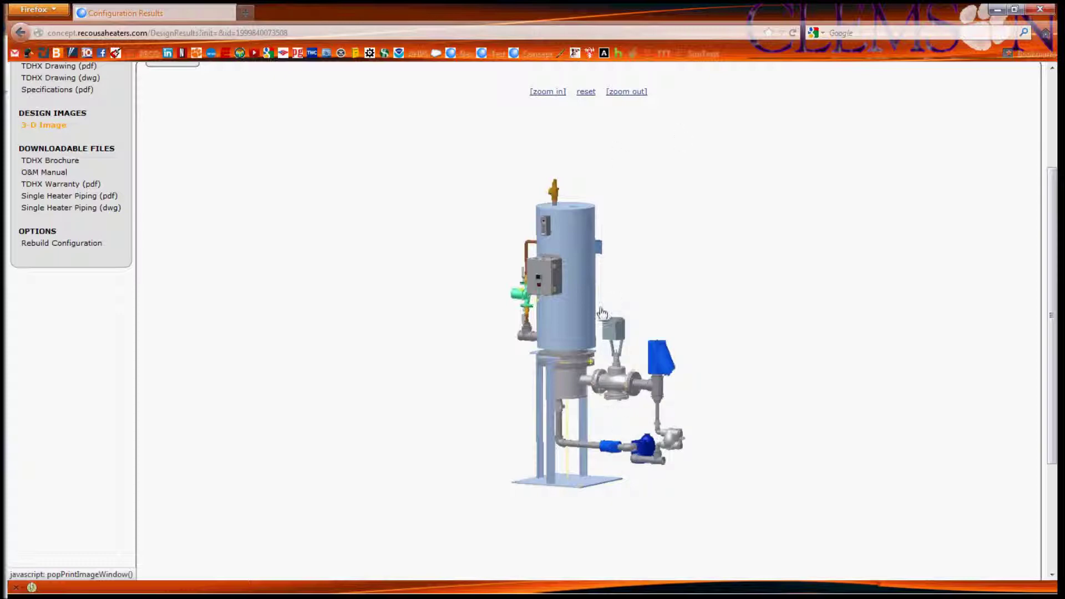
scroll(286, 405, up, 5)
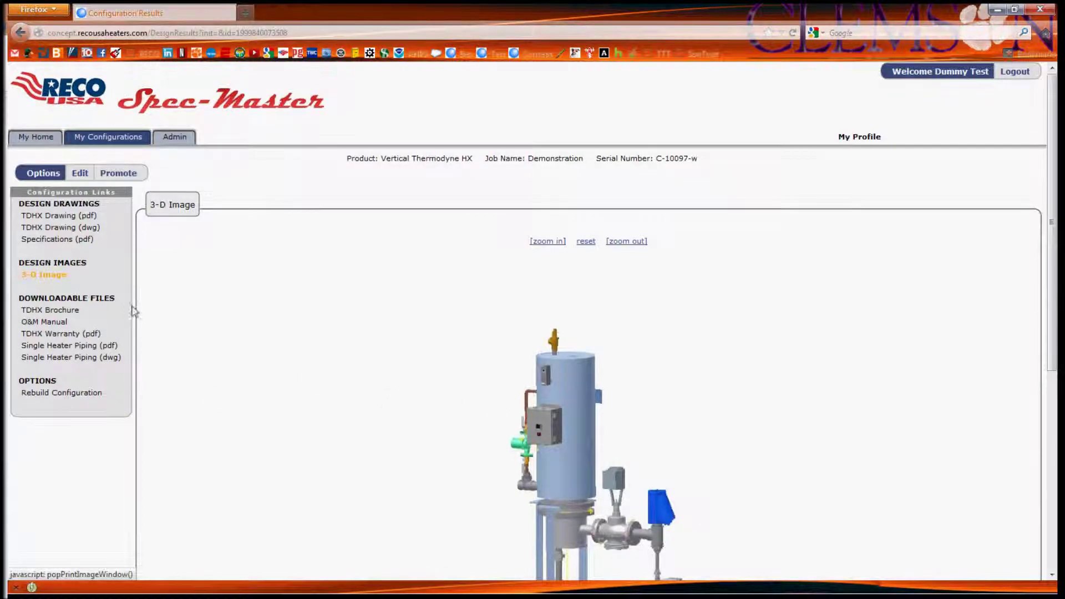
Look over the downloadable files, from the TDHX Brochure to the Single Heater Piping drawings
scroll(124, 311, down, 3)
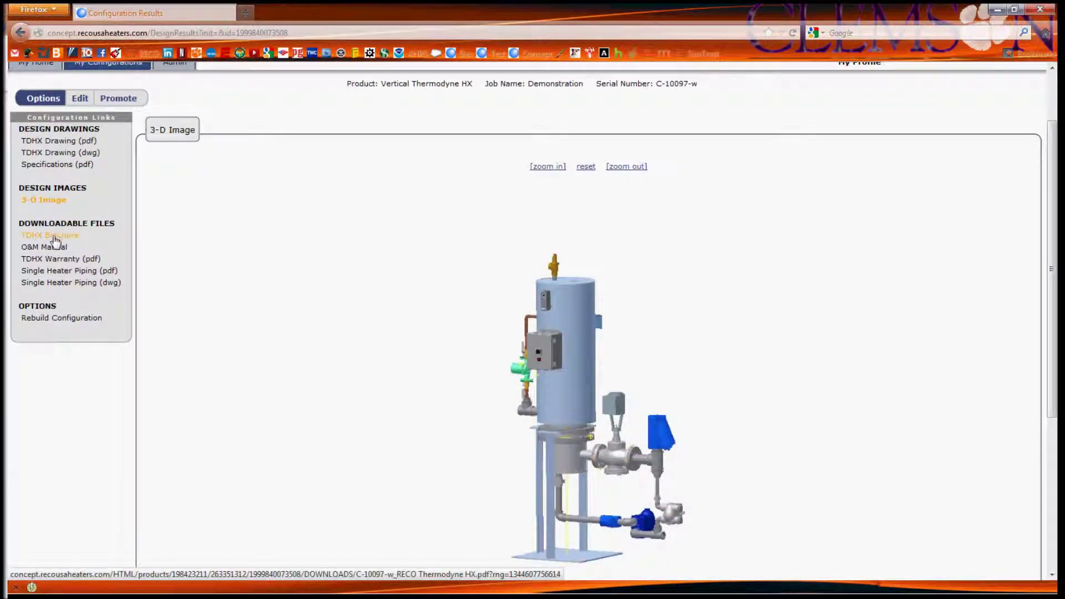
click(57, 237)
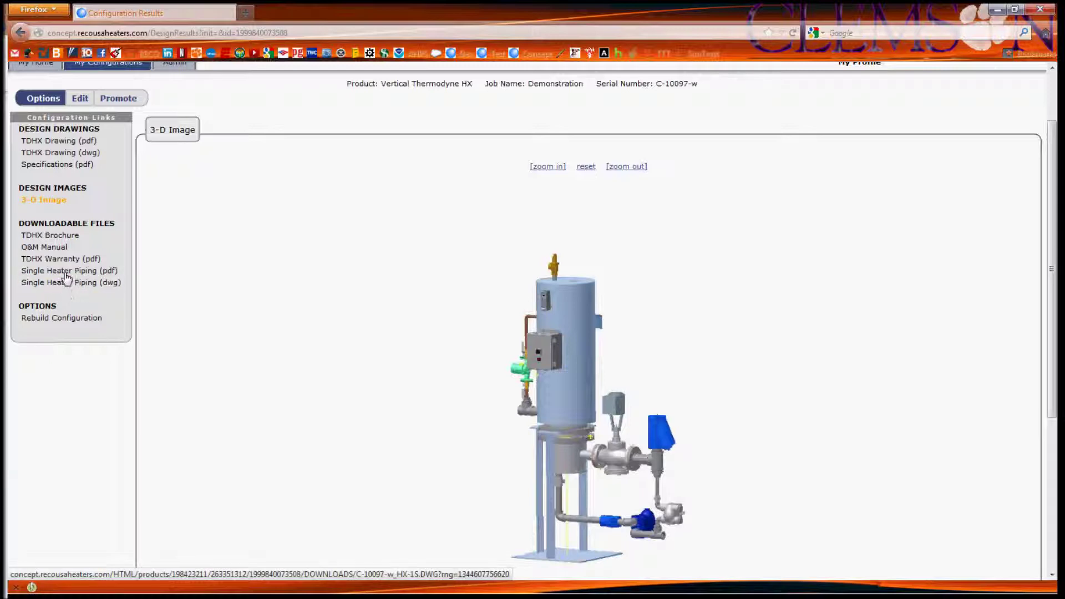
click(27, 284)
Highlight the Rebuild Configuration option among the configuration links
click(53, 321)
click(60, 322)
drag(100, 328, 21, 314)
triple_click(21, 313)
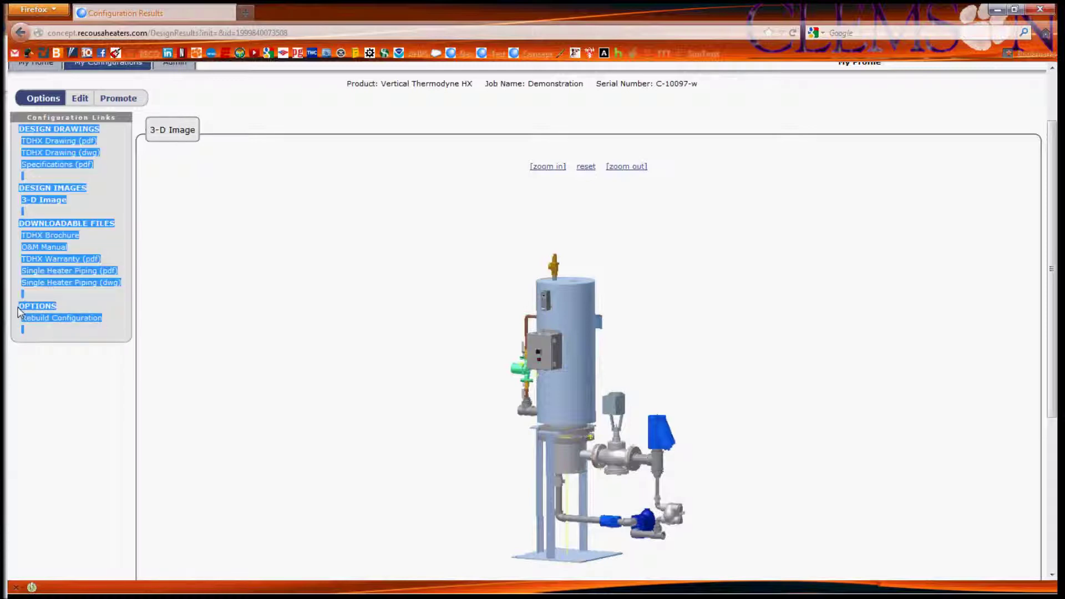
click(66, 336)
drag(110, 333, 24, 316)
triple_click(23, 317)
click(79, 336)
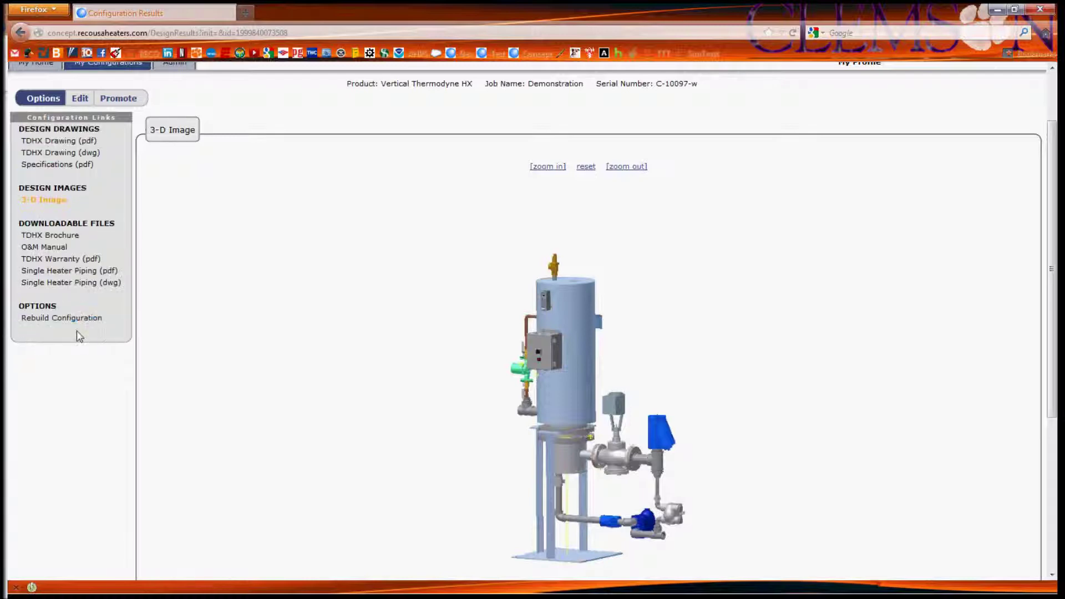
drag(85, 336, 25, 324)
click(40, 340)
click(97, 335)
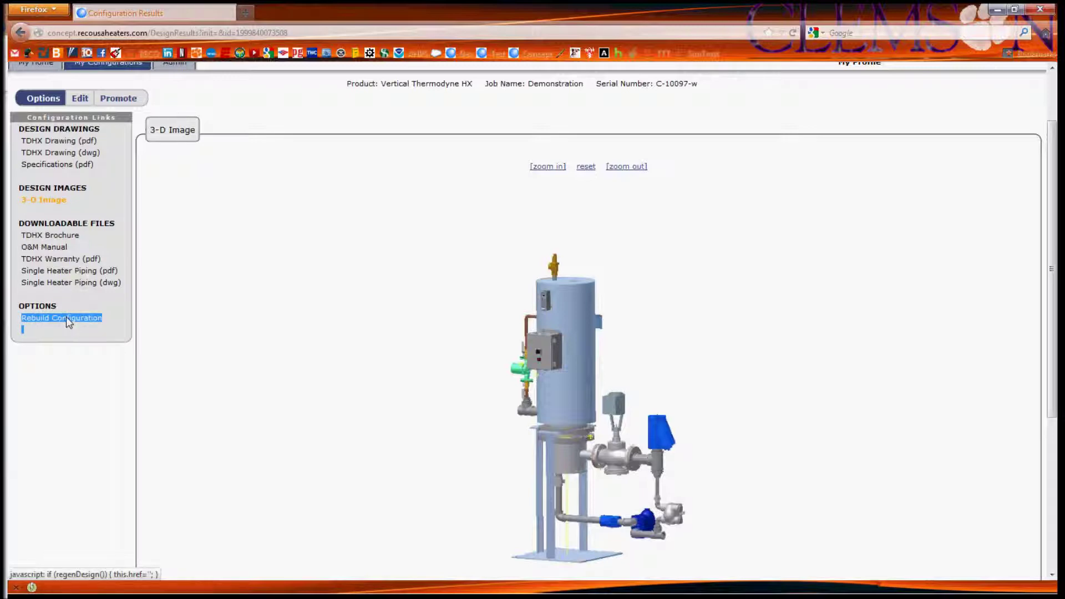
Open the PDF version of the TDHX Drawing and enlarge it to 100%
scroll(42, 363, up, 2)
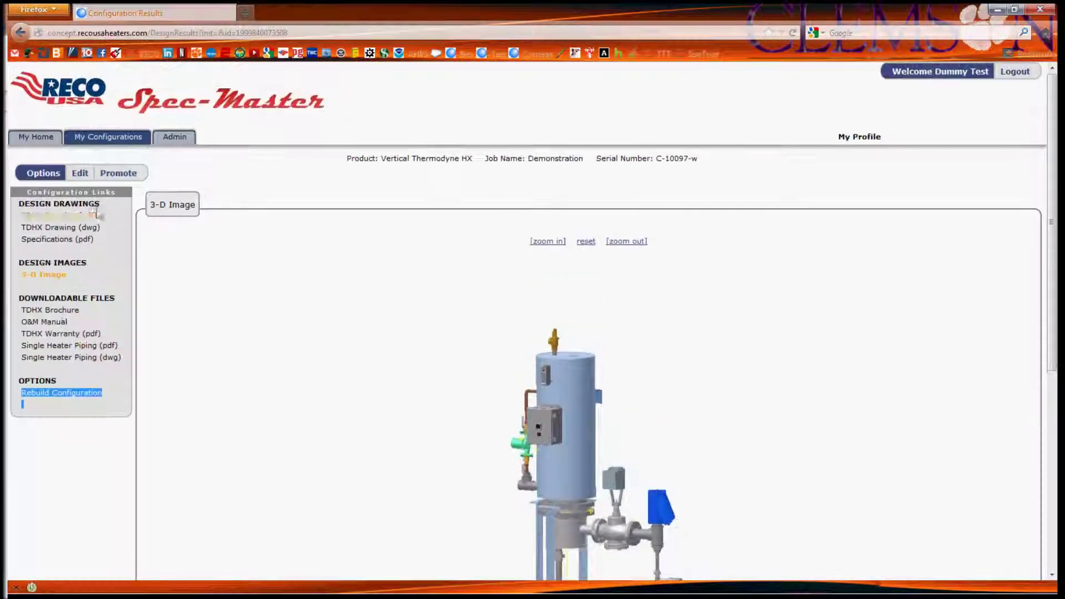
click(77, 215)
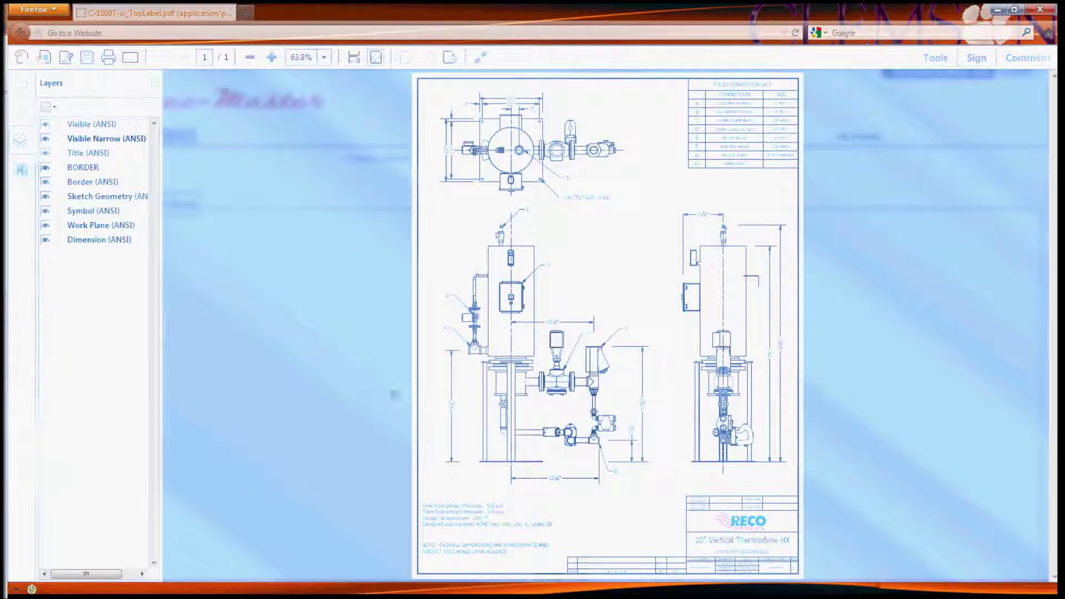
drag(714, 12, 588, 5)
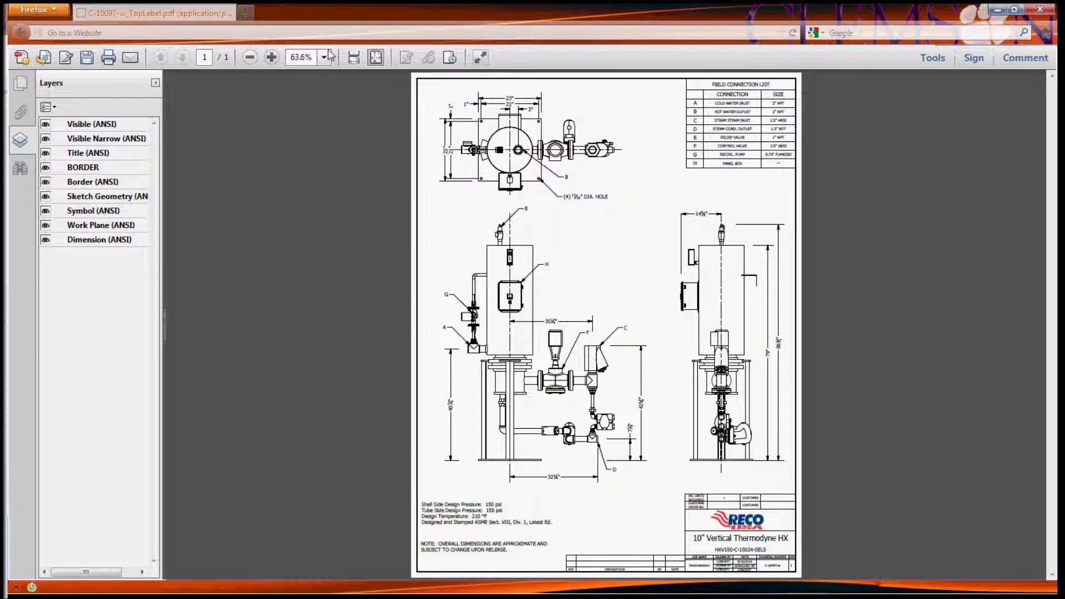
click(271, 57)
click(271, 57)
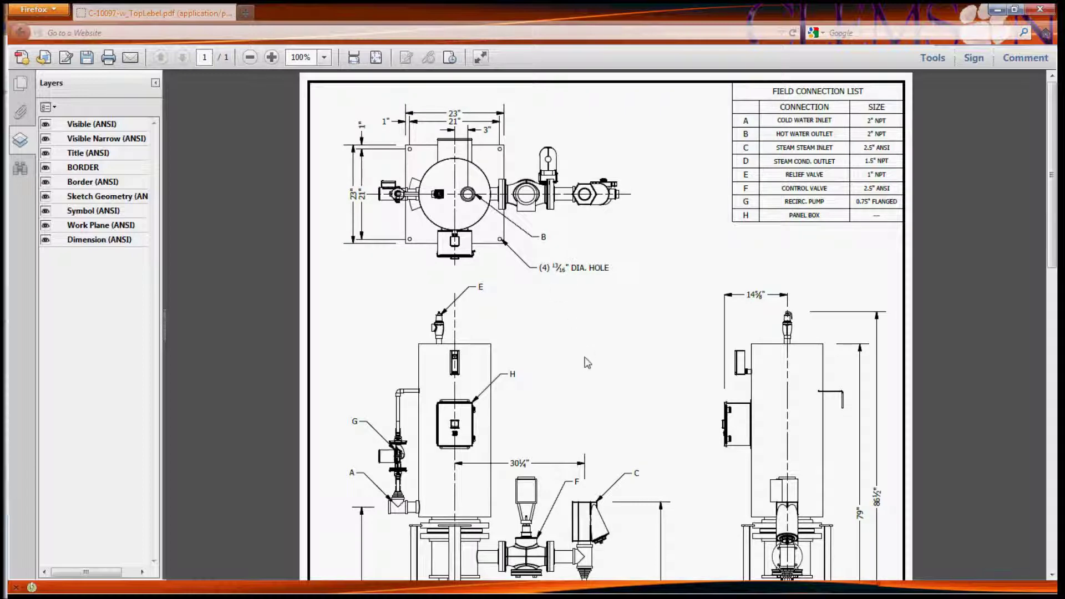
Inspect the drawing down to its title block, highlight the drawing number, and enlarge the title block to 150%
drag(1056, 252, 1057, 416)
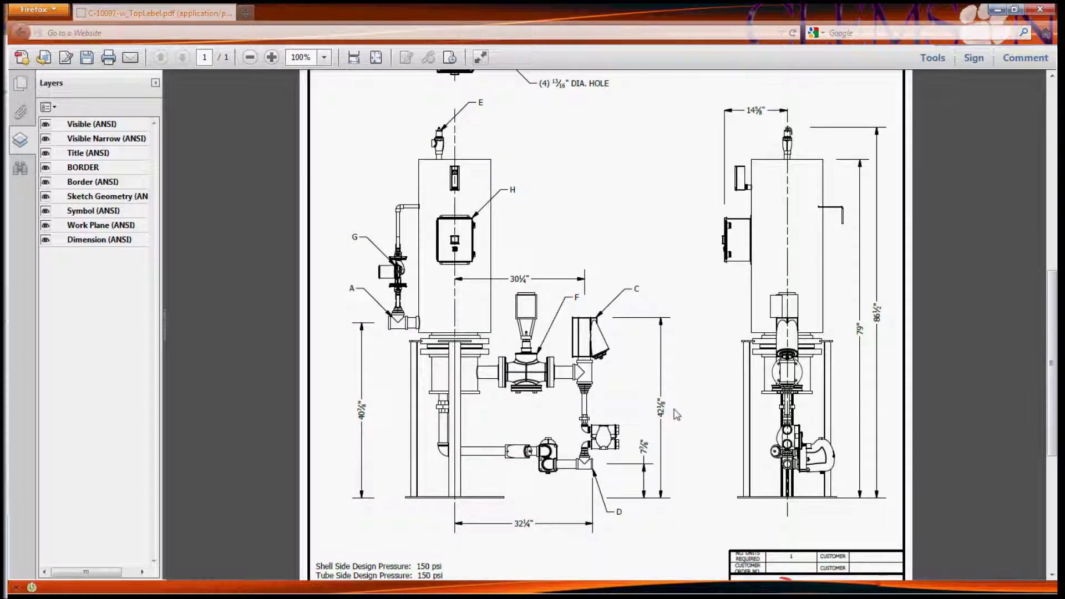
drag(1052, 319, 1056, 416)
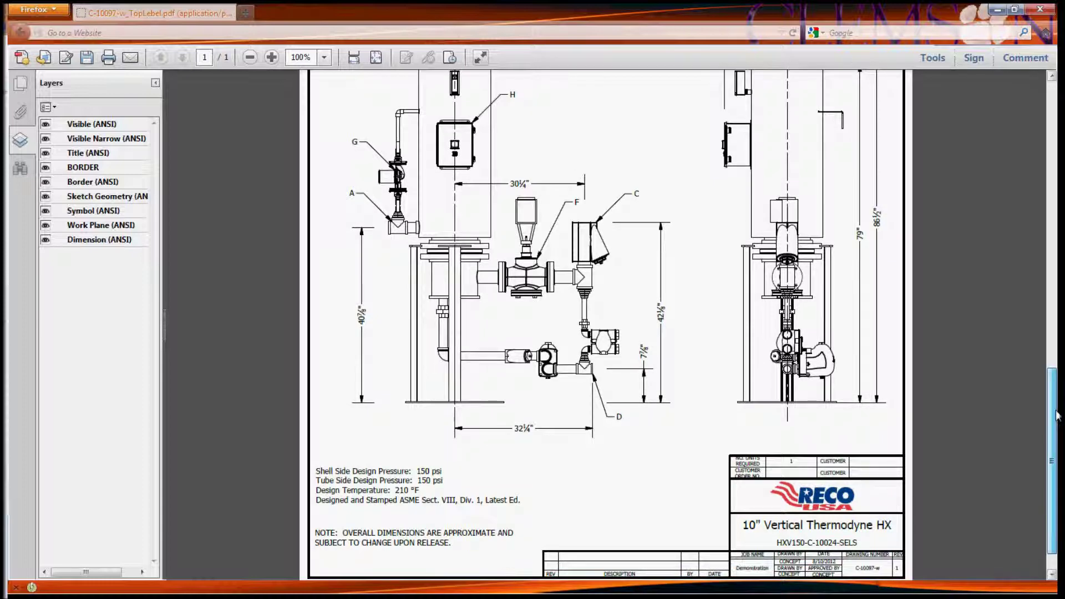
drag(1057, 416, 1056, 424)
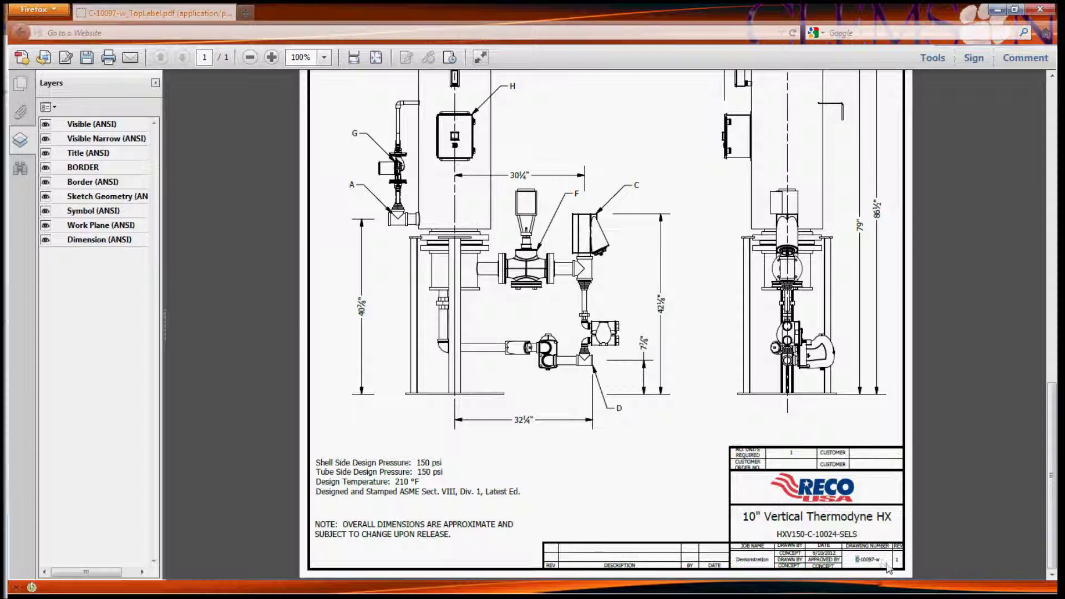
drag(886, 561, 850, 569)
click(276, 58)
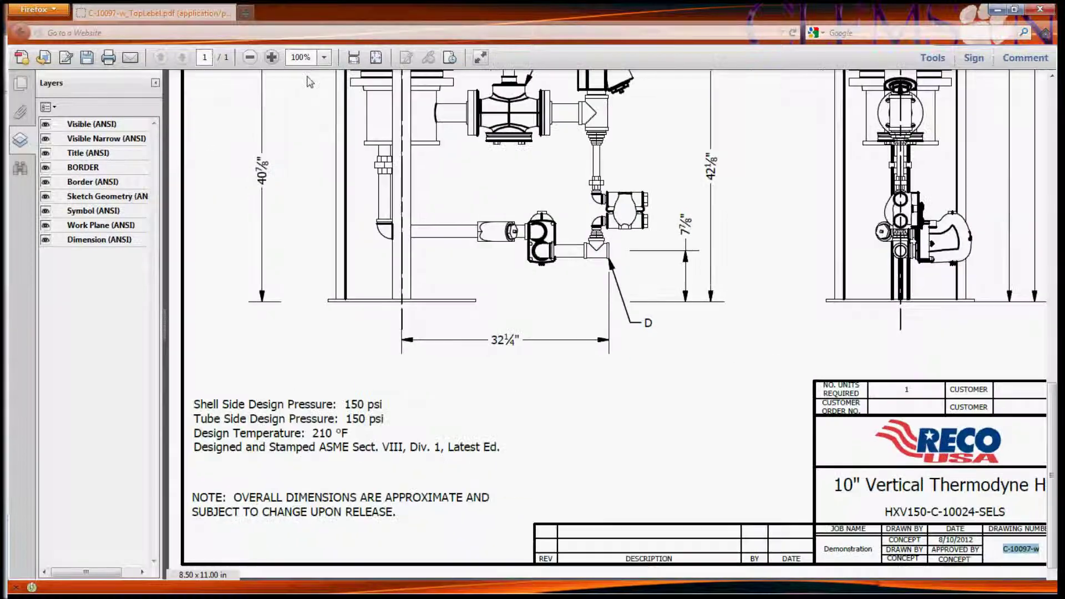
drag(904, 577, 941, 577)
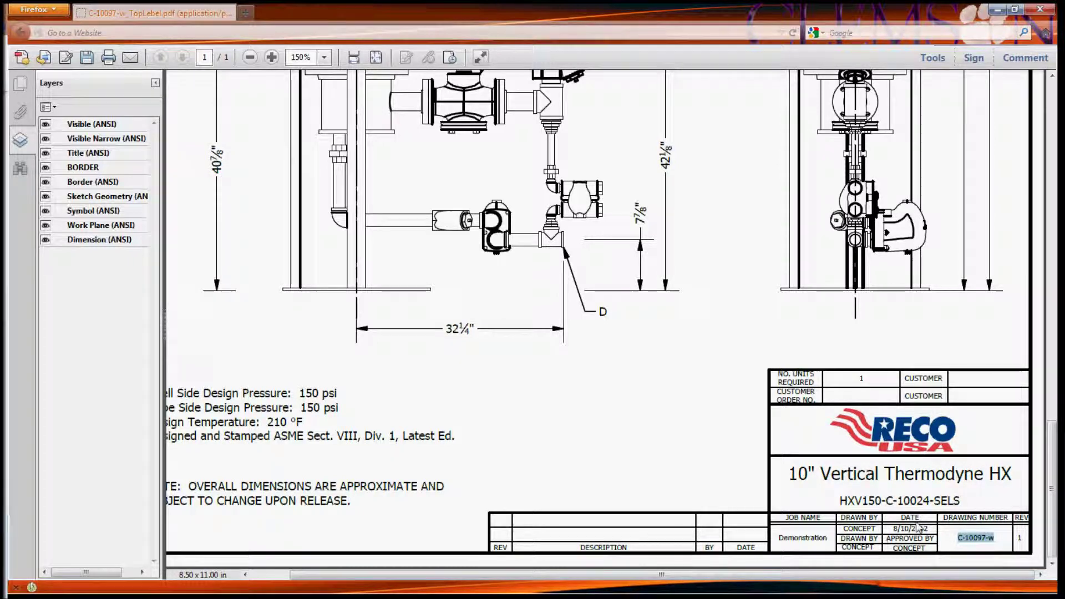
Return to the configuration results and highlight the serial number, job name and product for comparison with the drawing
click(997, 11)
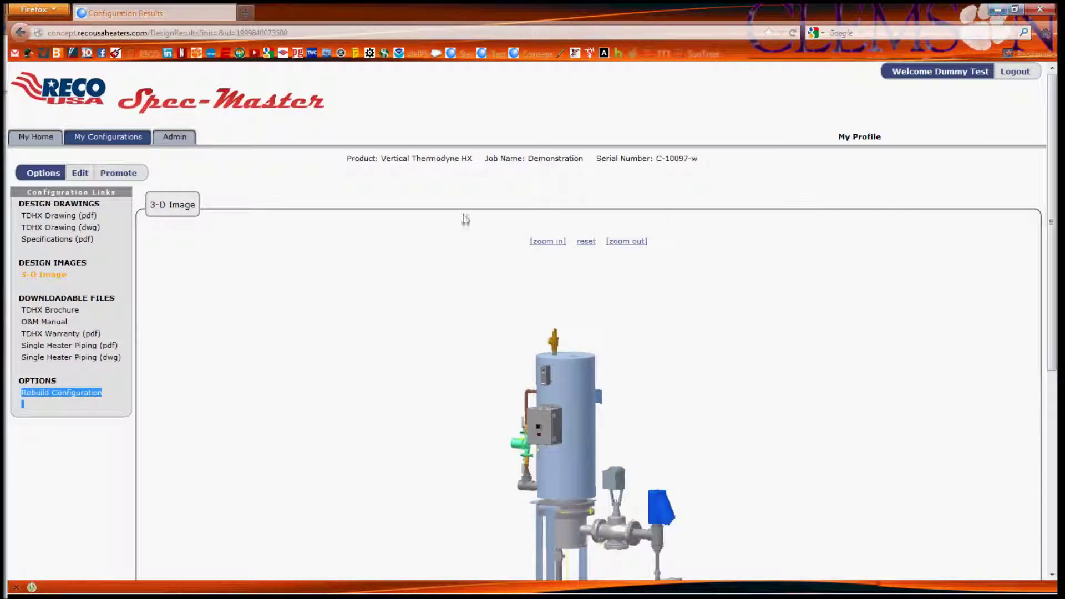
drag(655, 159, 701, 161)
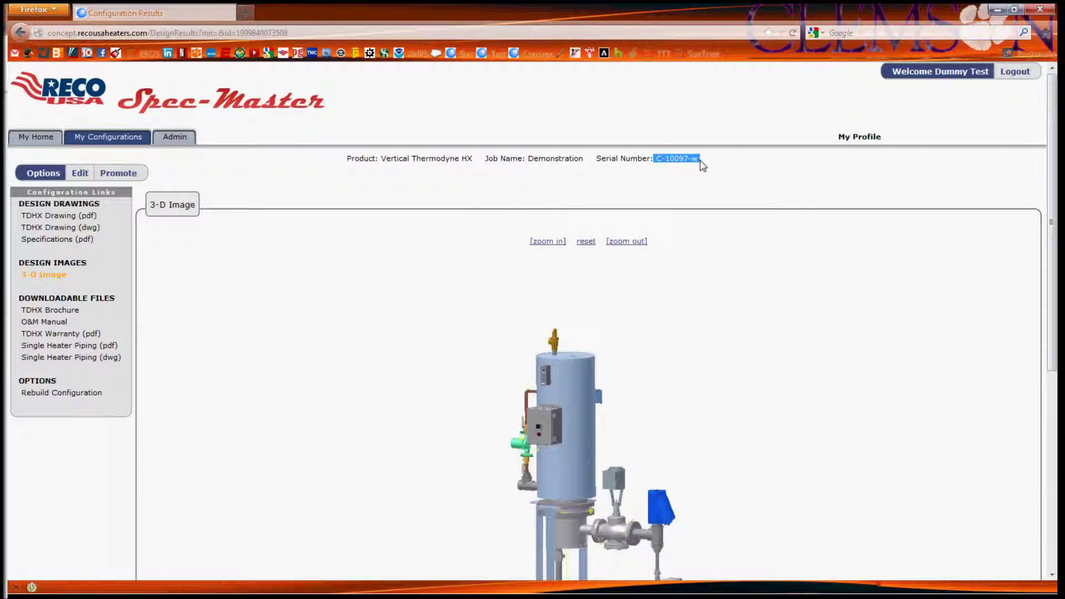
drag(525, 160, 588, 168)
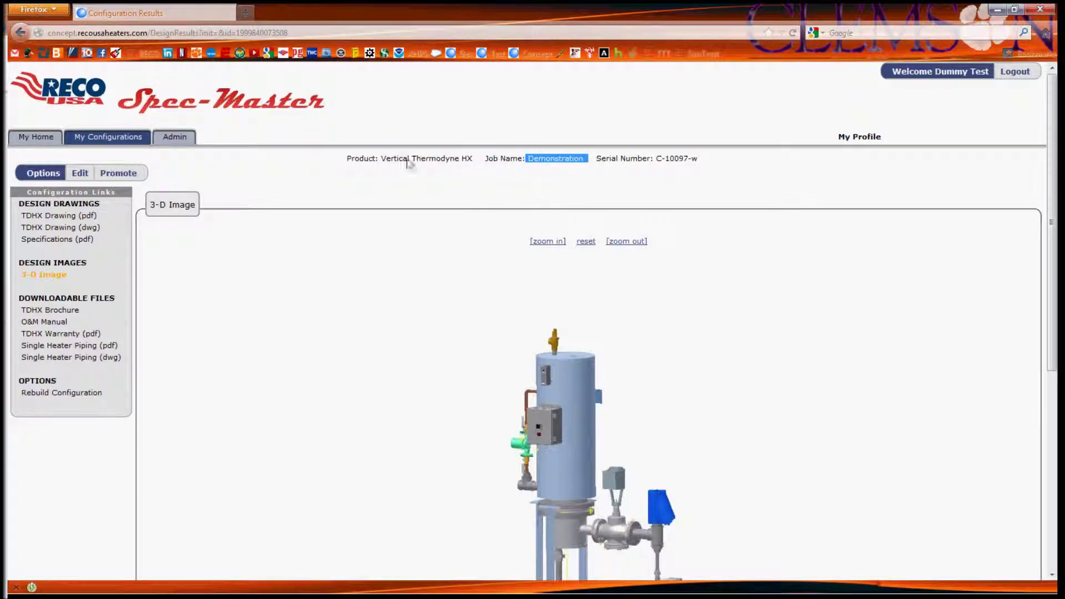
drag(382, 163, 480, 165)
click(461, 191)
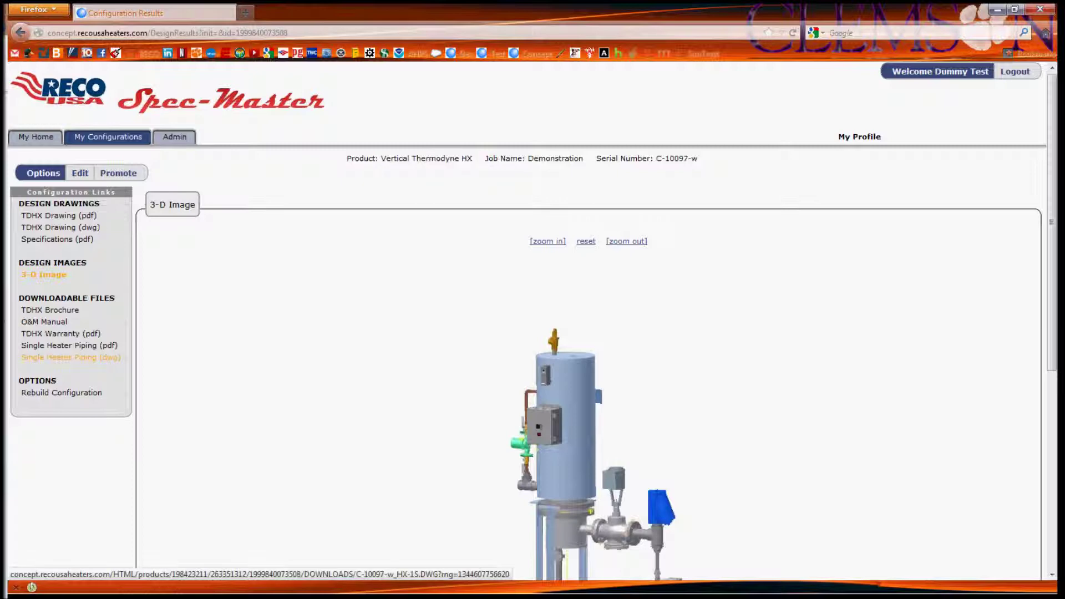
Go back to the drawing PDF and highlight the approval and revision entries in its title block
click(71, 357)
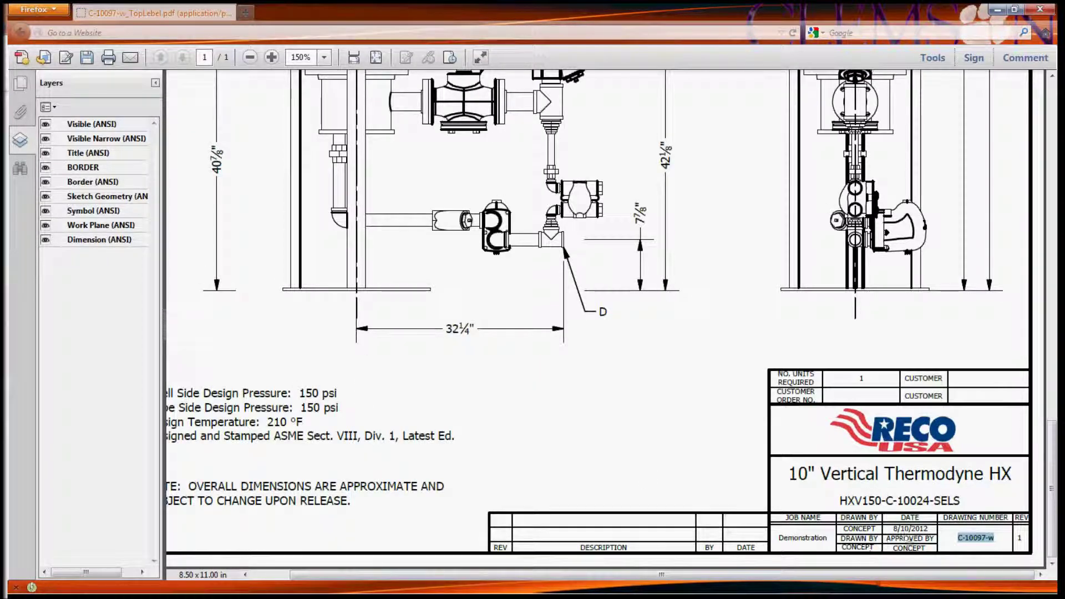
drag(935, 537, 860, 550)
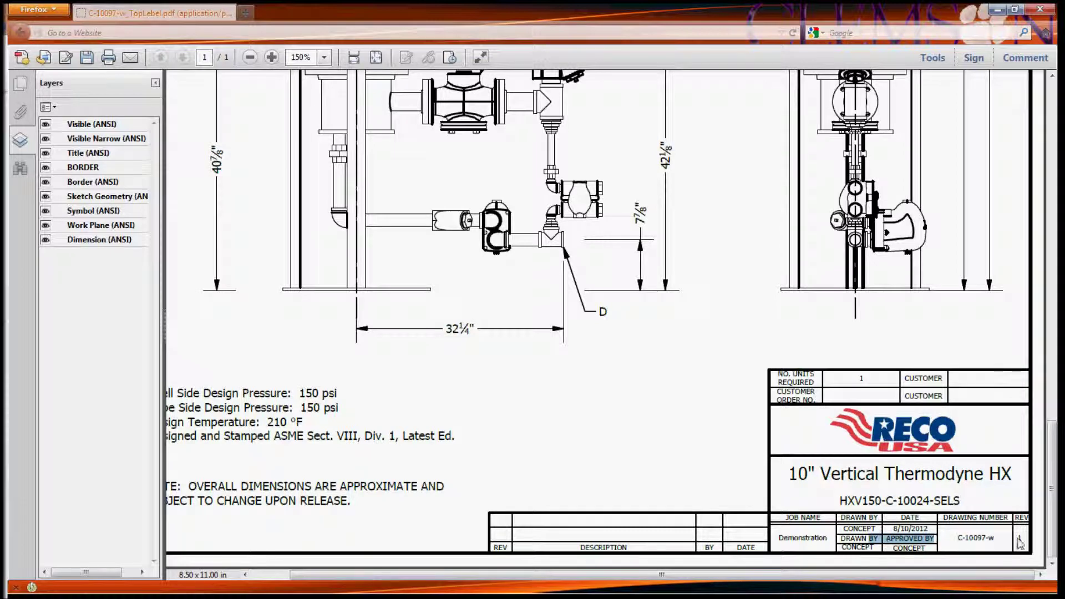
double_click(1019, 538)
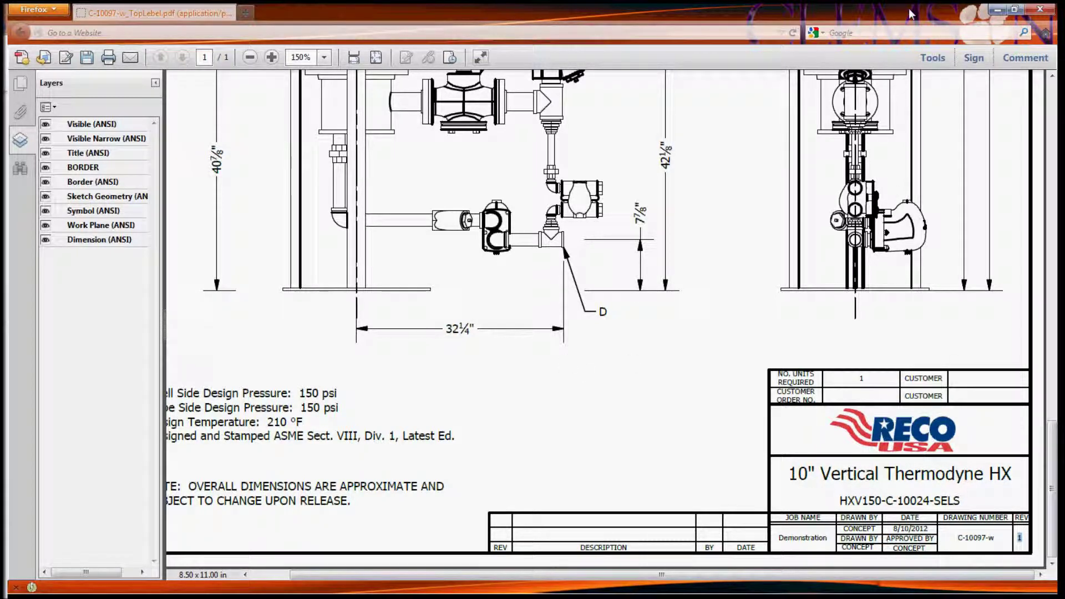
click(996, 11)
Examine the design pressure and temperature notes and the dimensioned front elevation of the drawing
click(504, 475)
scroll(504, 475, up, 1)
scroll(504, 476, down, 1)
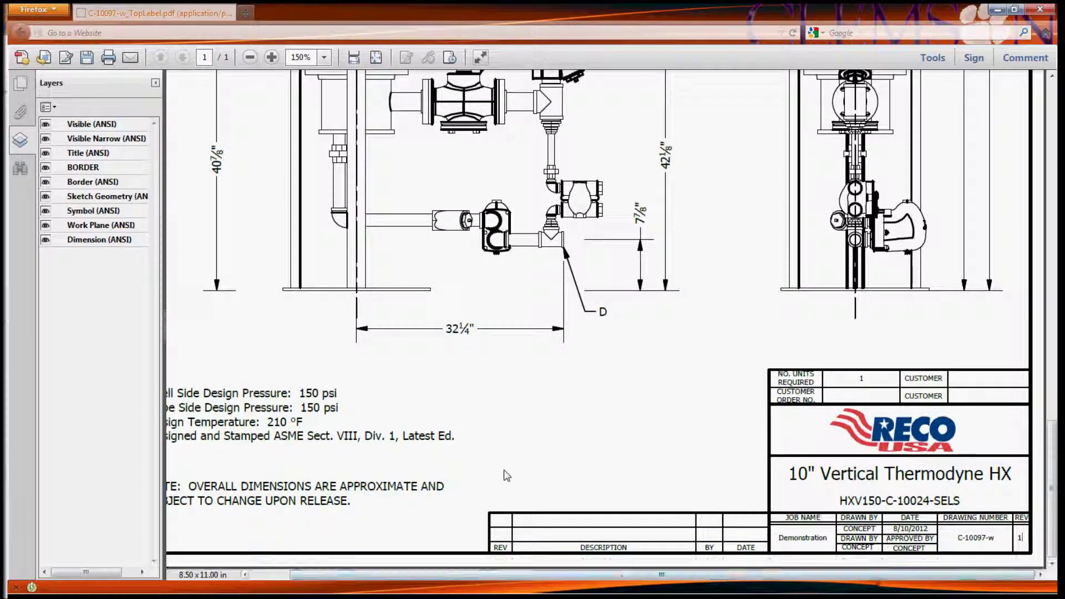
drag(712, 581, 674, 580)
scroll(402, 492, up, 3)
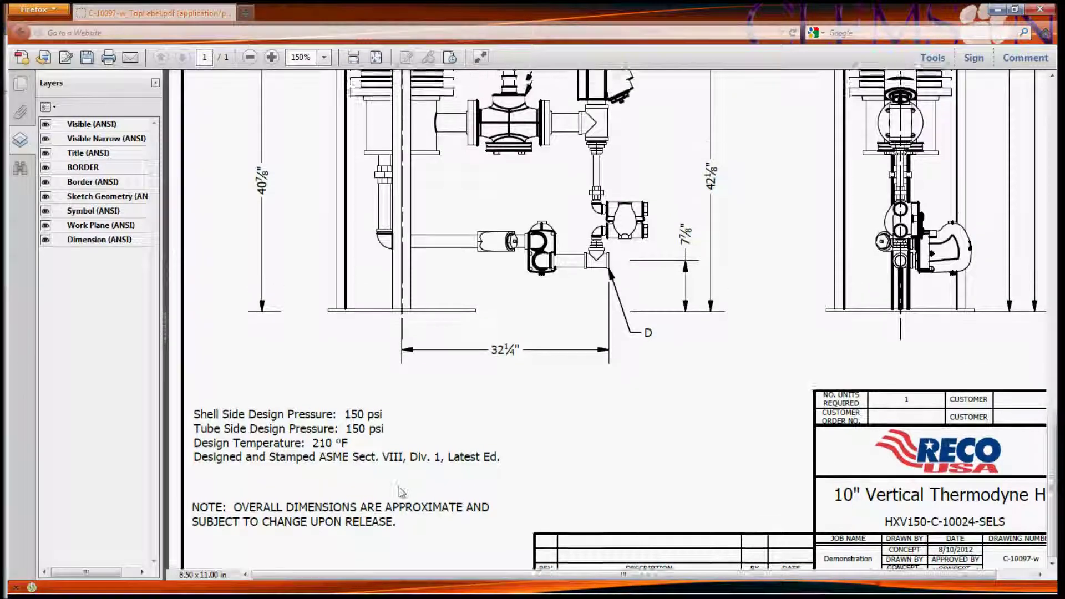
scroll(401, 492, up, 5)
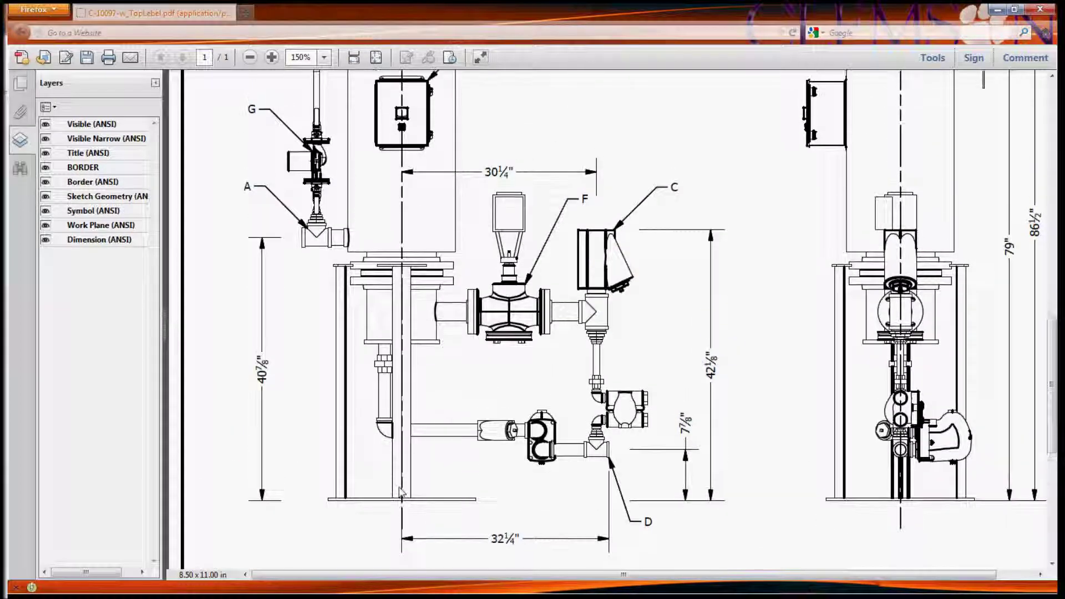
scroll(401, 492, up, 2)
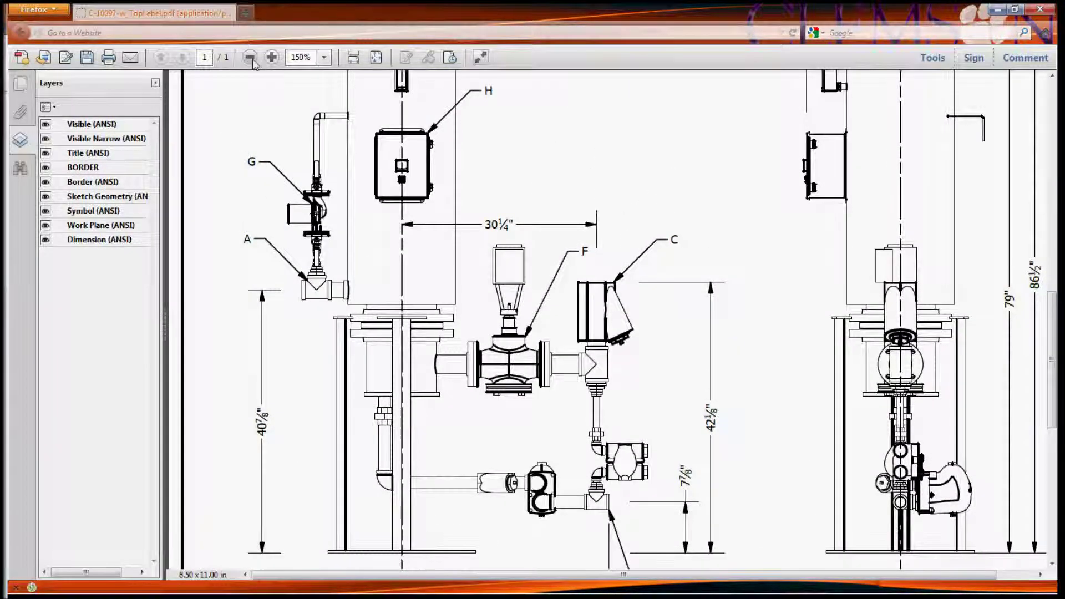
Reduce the drawing to 75% and check the Panel Box and other entries of the Field Connection List against the views
click(251, 58)
click(250, 57)
click(250, 58)
click(250, 58)
scroll(332, 235, up, 4)
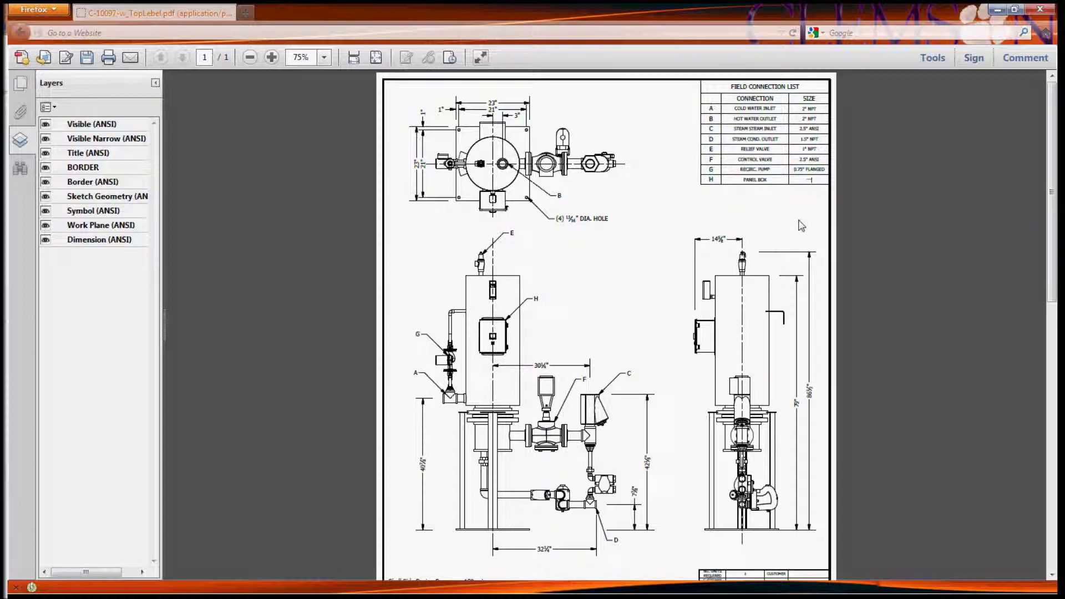
scroll(641, 269, down, 2)
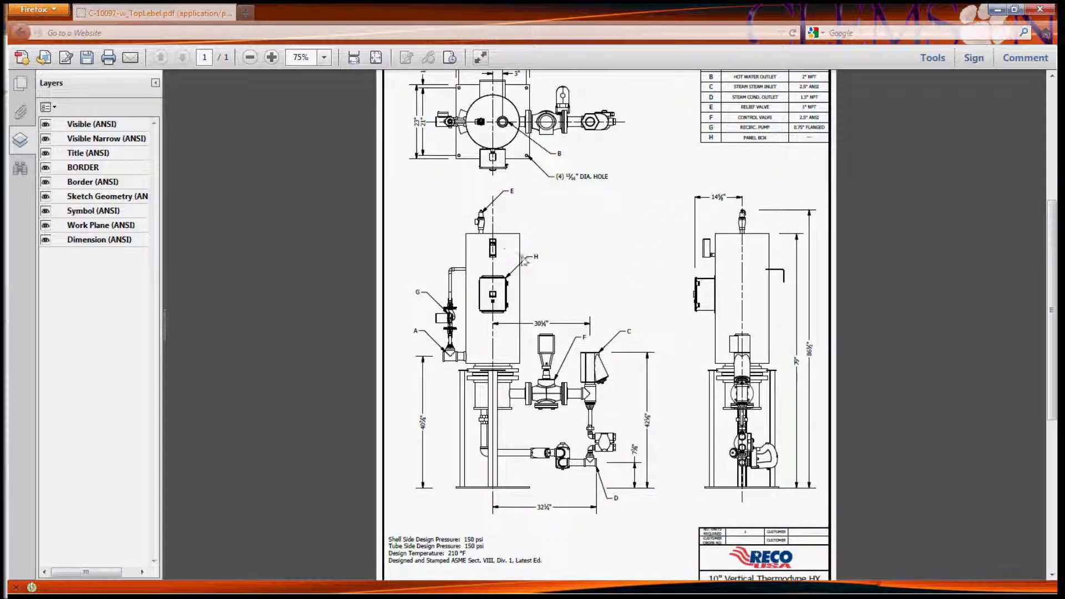
drag(742, 138, 770, 143)
scroll(662, 262, up, 1)
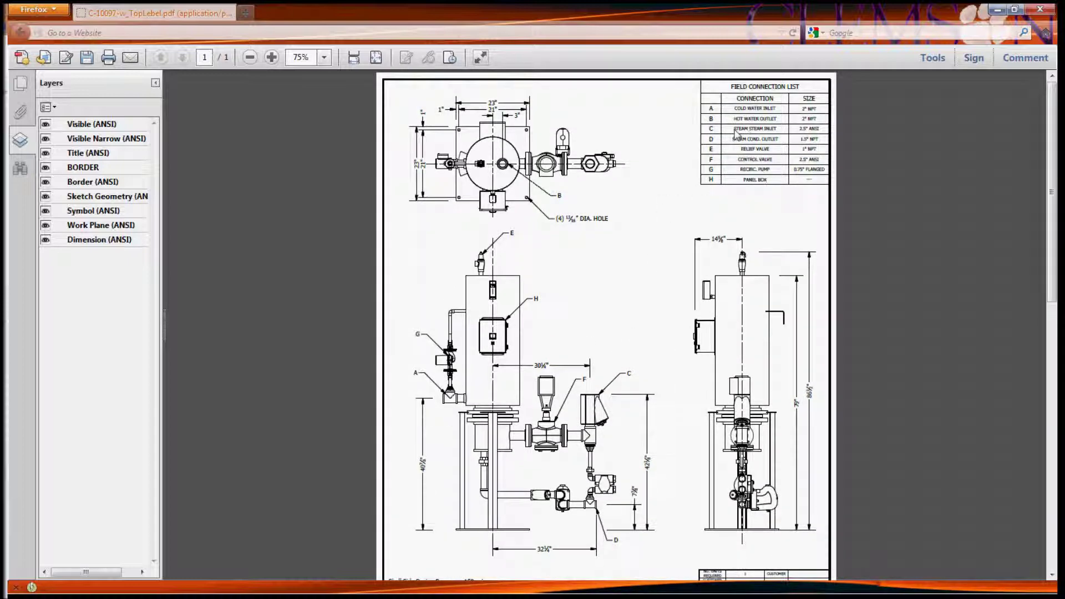
Highlight the steam inlet entry in the Field Connection List and close the drawing PDF
drag(733, 129, 776, 132)
key(Right)
click(1040, 9)
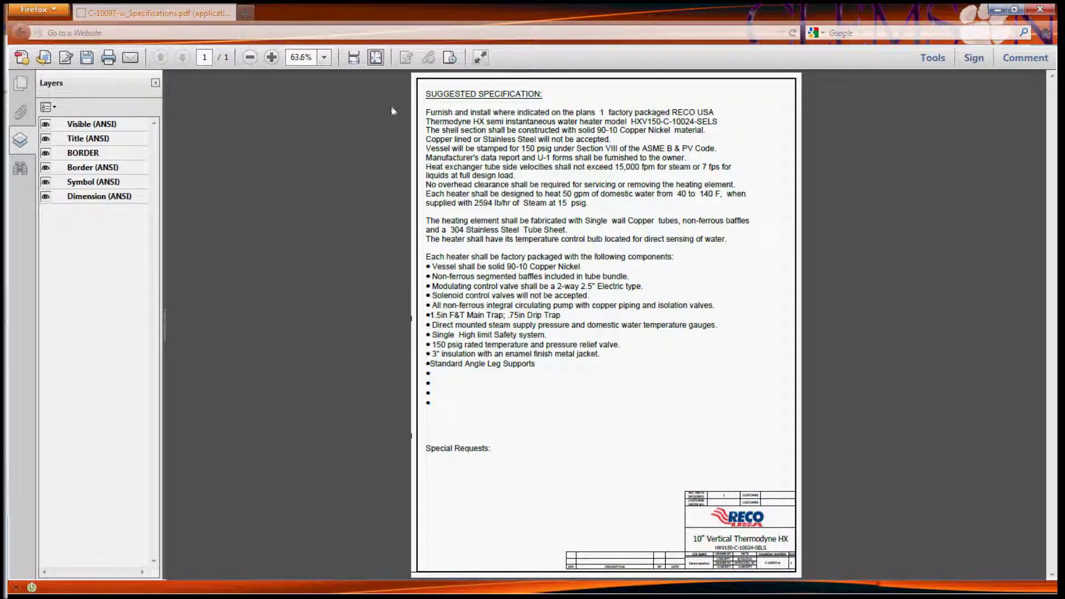
Enlarge the Suggested Specification PDF to 143% and highlight its paragraphs on shell, design conditions and heating element
click(272, 57)
click(271, 57)
click(271, 57)
click(271, 57)
scroll(778, 258, down, 1)
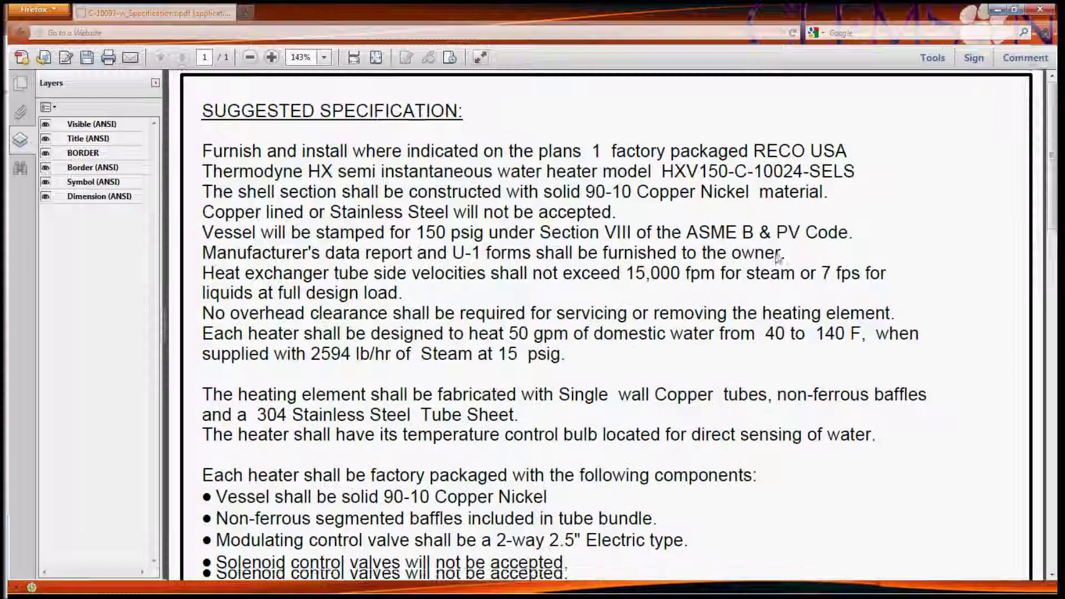
scroll(778, 258, down, 1)
scroll(277, 227, up, 1)
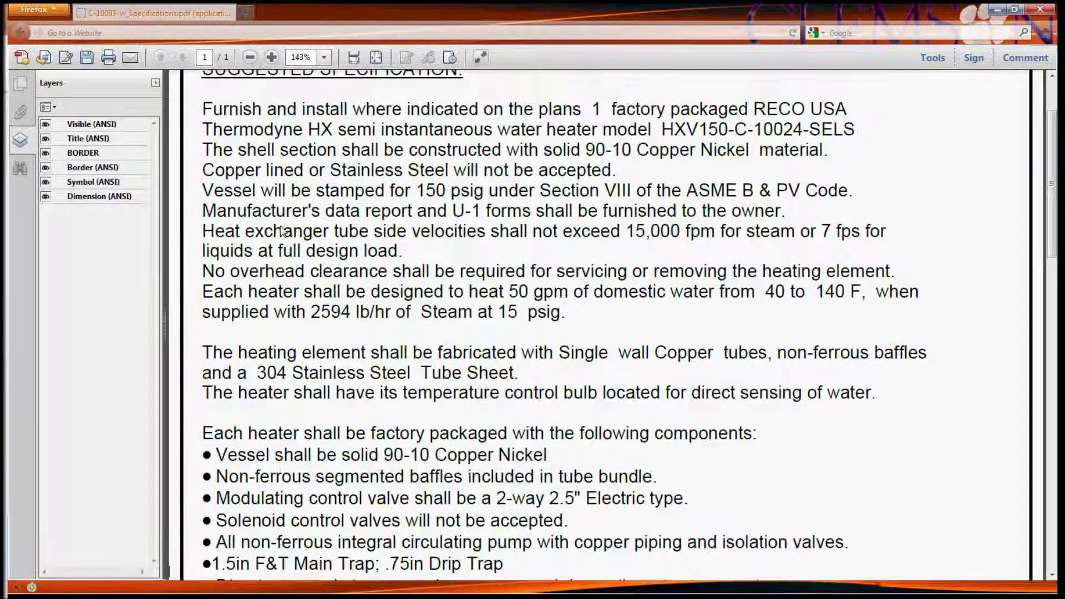
drag(204, 110, 722, 407)
click(721, 403)
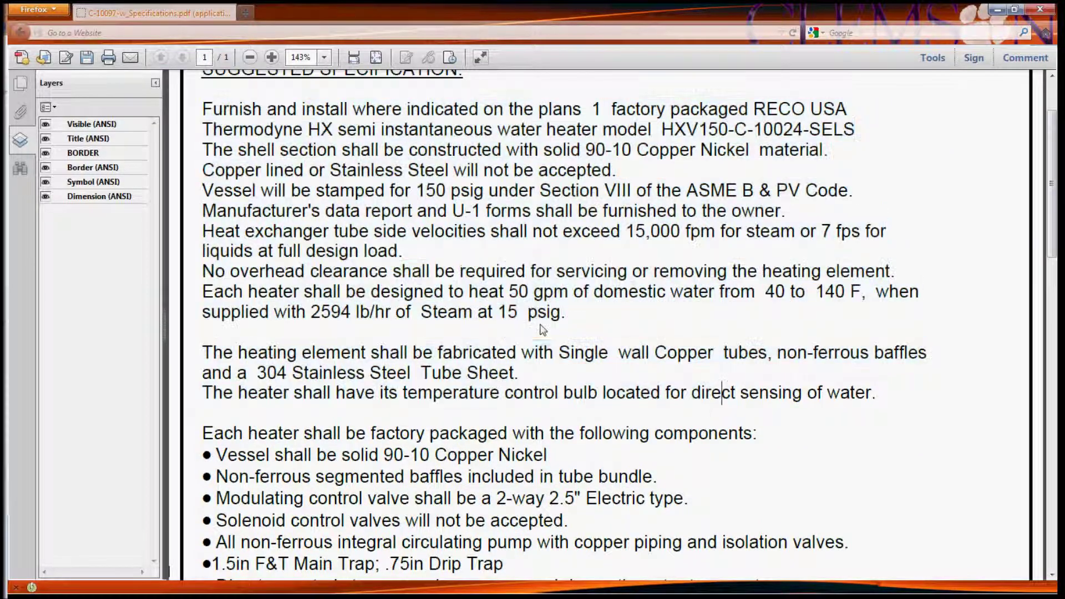
Read through the specification's factory-packaged component list and the Special Requests section
scroll(610, 277, down, 2)
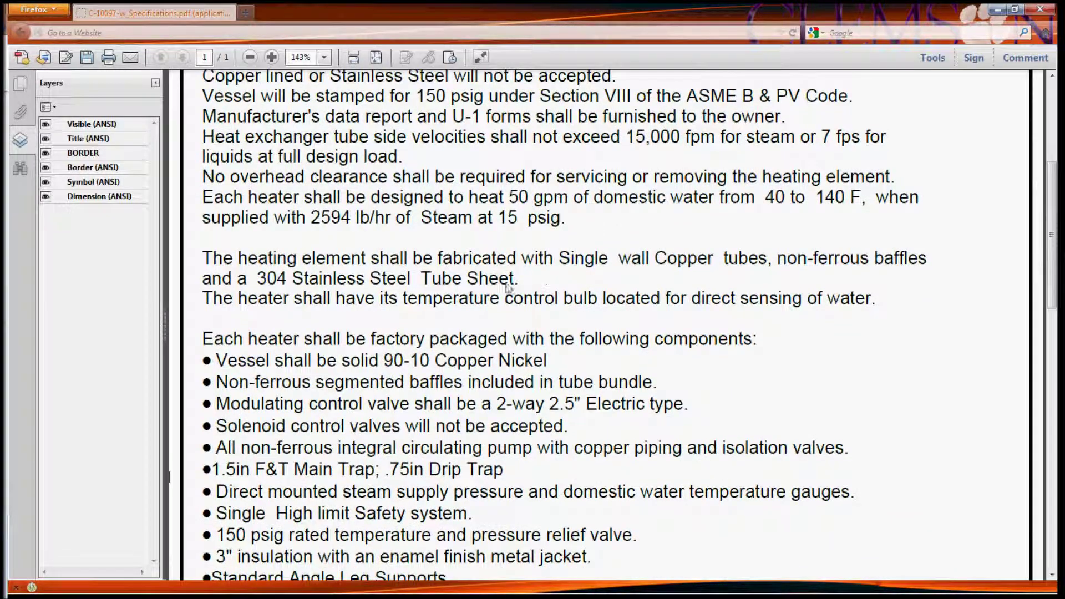
scroll(509, 224, down, 1)
scroll(504, 222, down, 3)
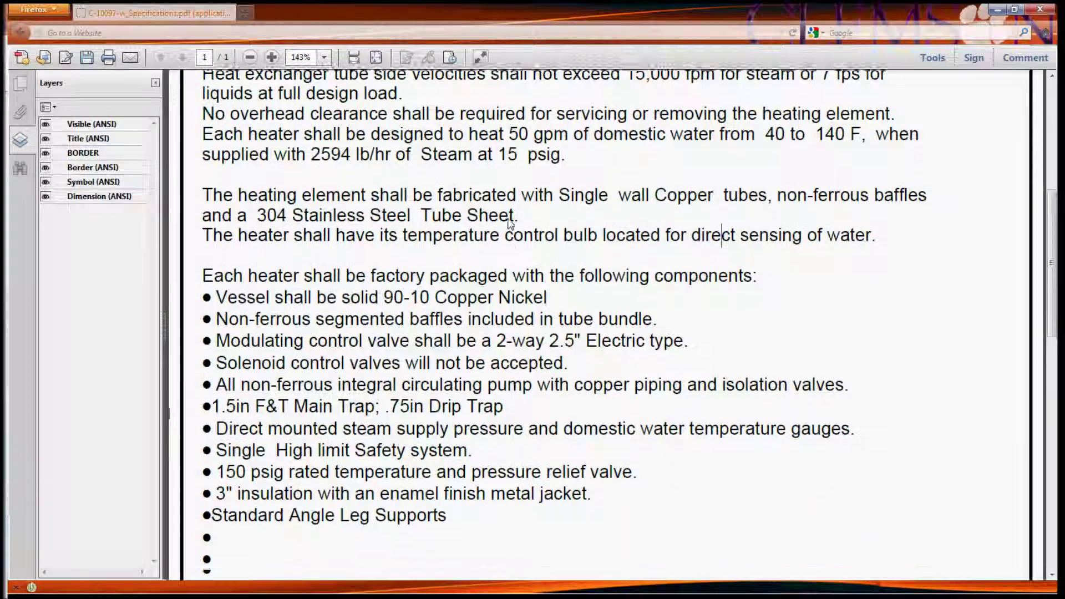
scroll(497, 216, down, 5)
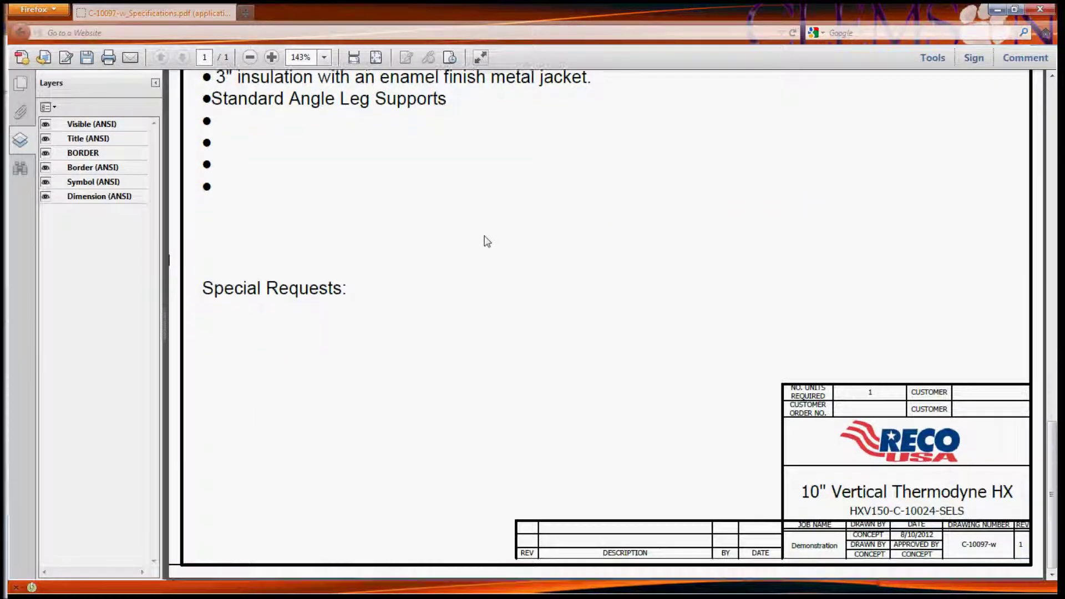
scroll(488, 241, up, 2)
scroll(486, 241, up, 4)
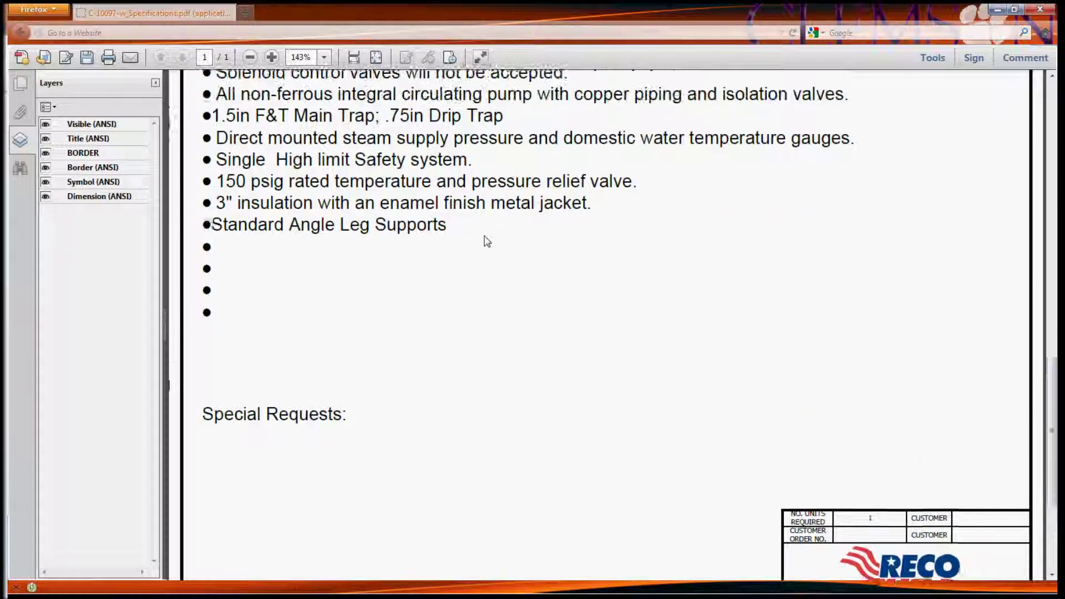
scroll(502, 227, up, 3)
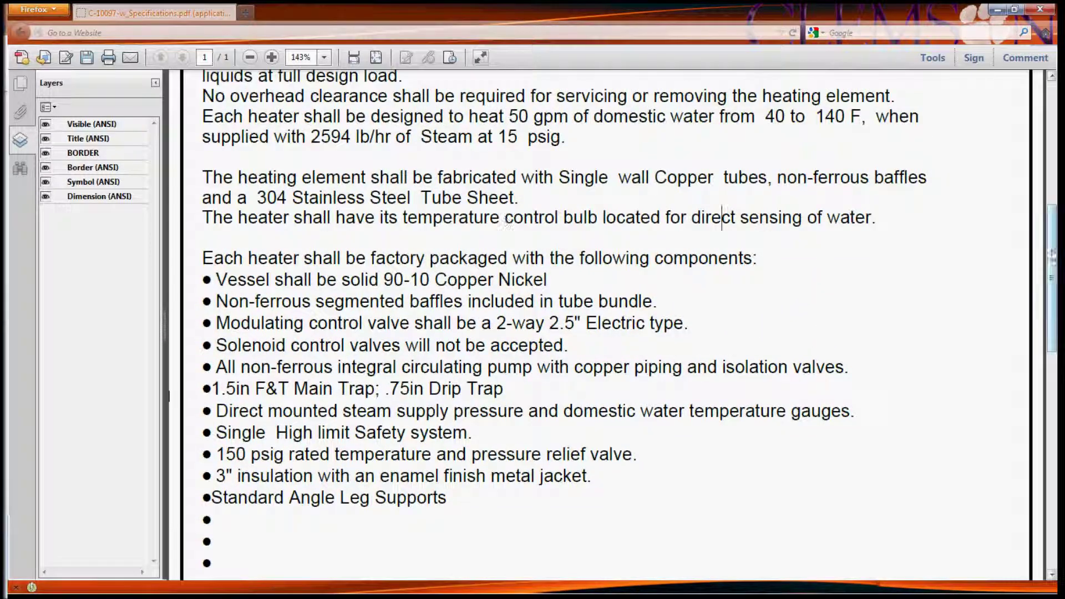
Highlight the specification's title block entries, fit the whole page in view and close the PDF
drag(1052, 277, 1057, 481)
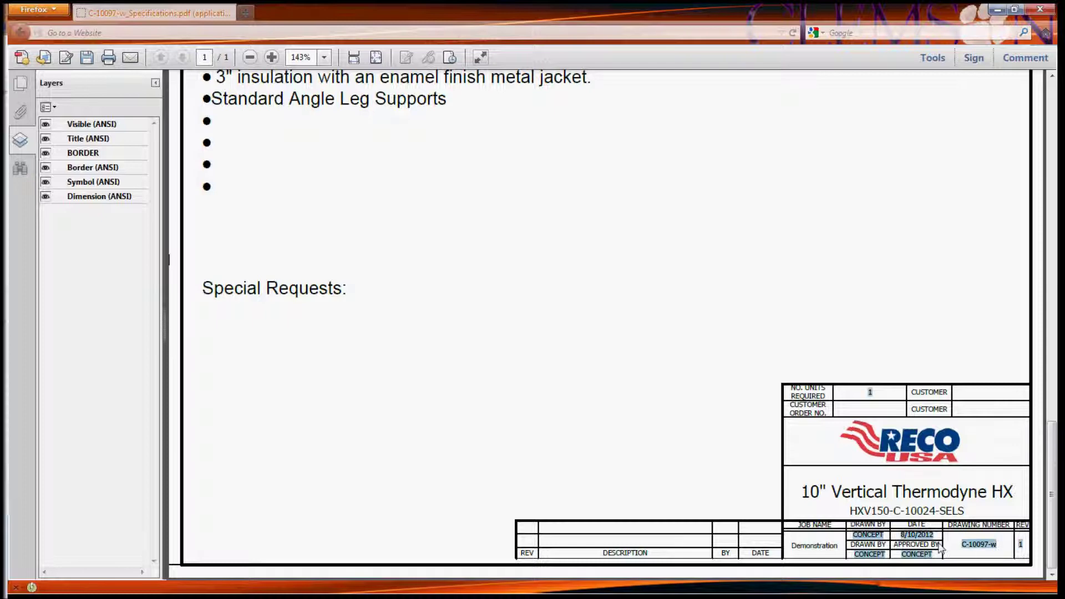
drag(964, 514, 700, 383)
click(699, 383)
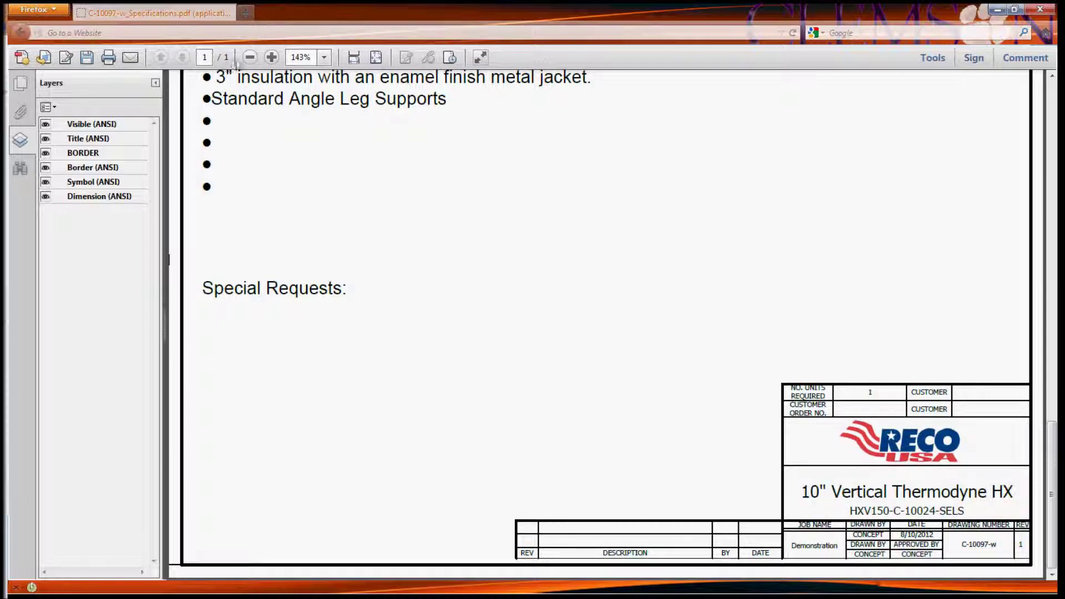
click(375, 57)
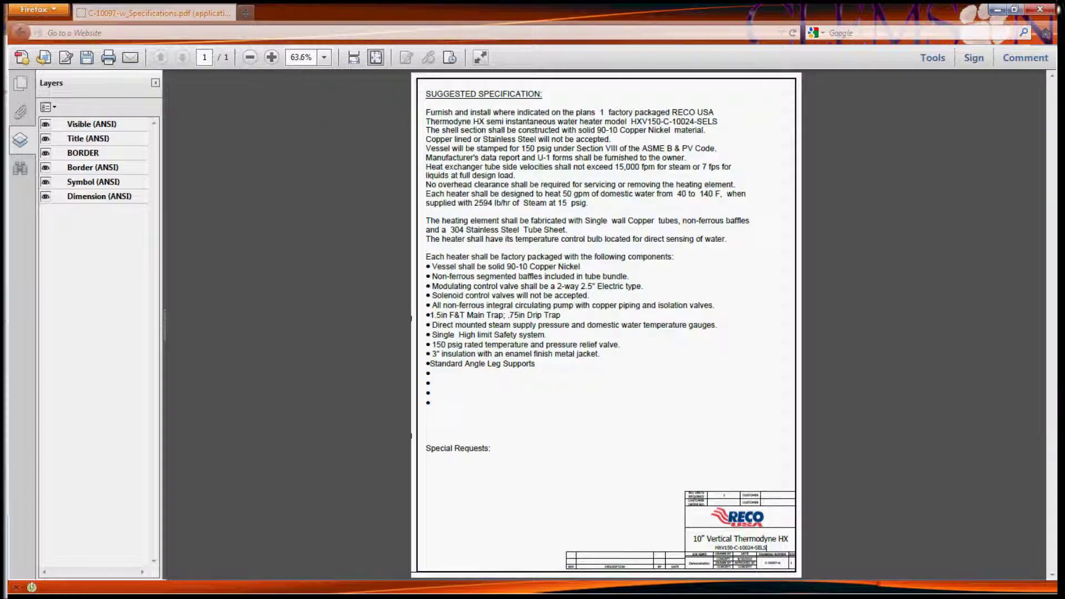
click(1041, 9)
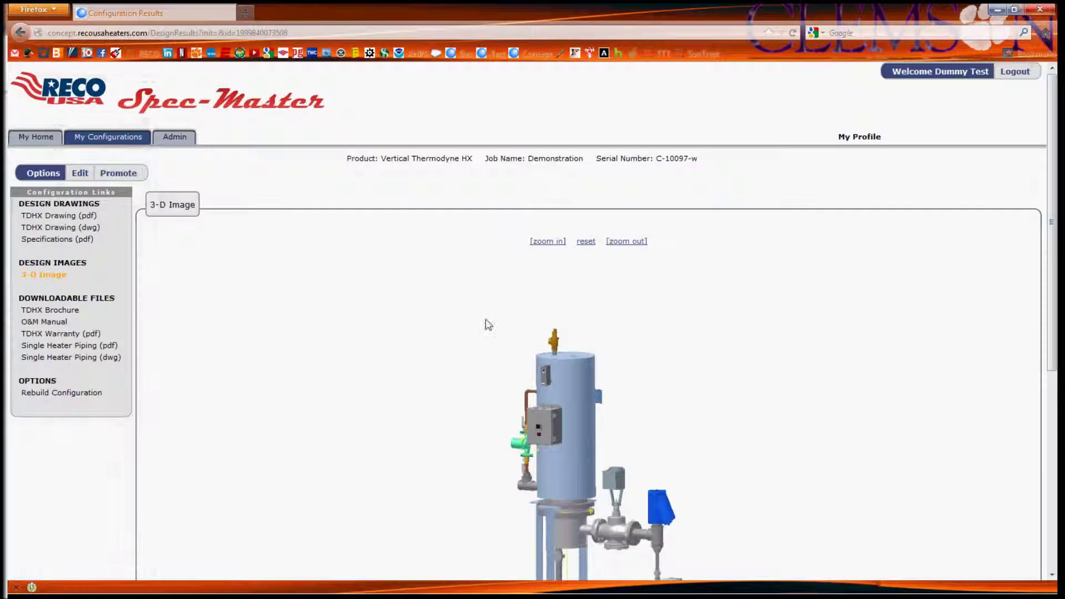
Look over the 3-D image, open the download prompt for the TDHX Drawing (dwg) and cancel it
scroll(315, 257, down, 5)
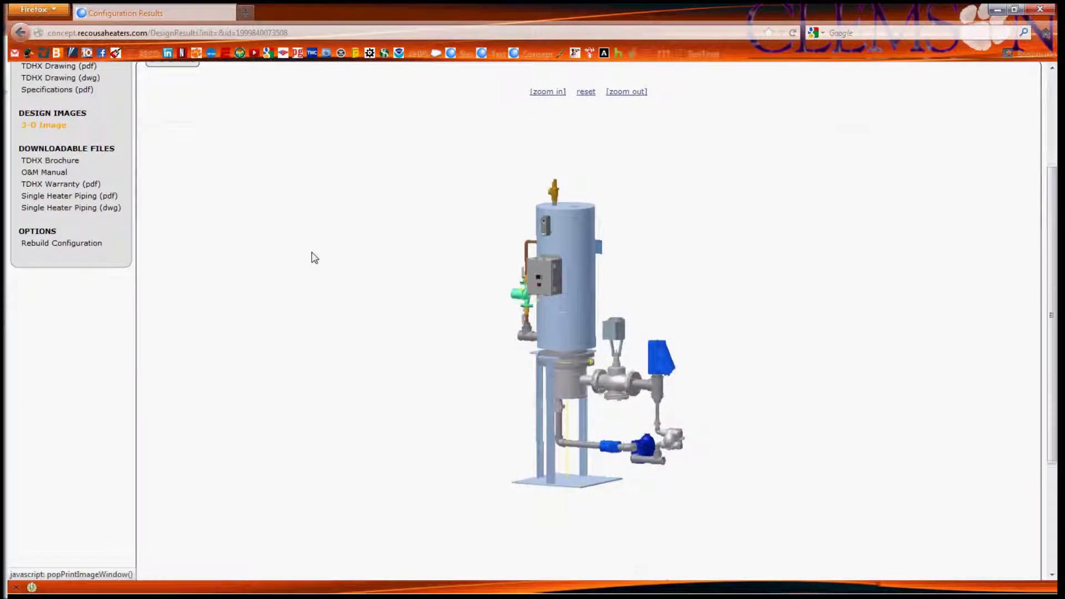
scroll(312, 257, up, 5)
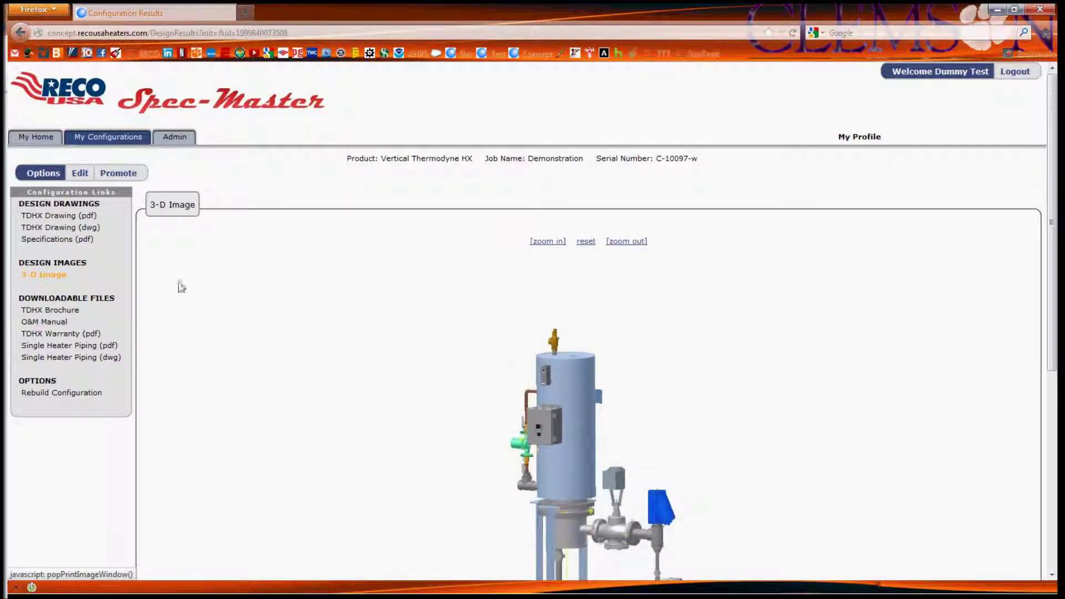
click(58, 227)
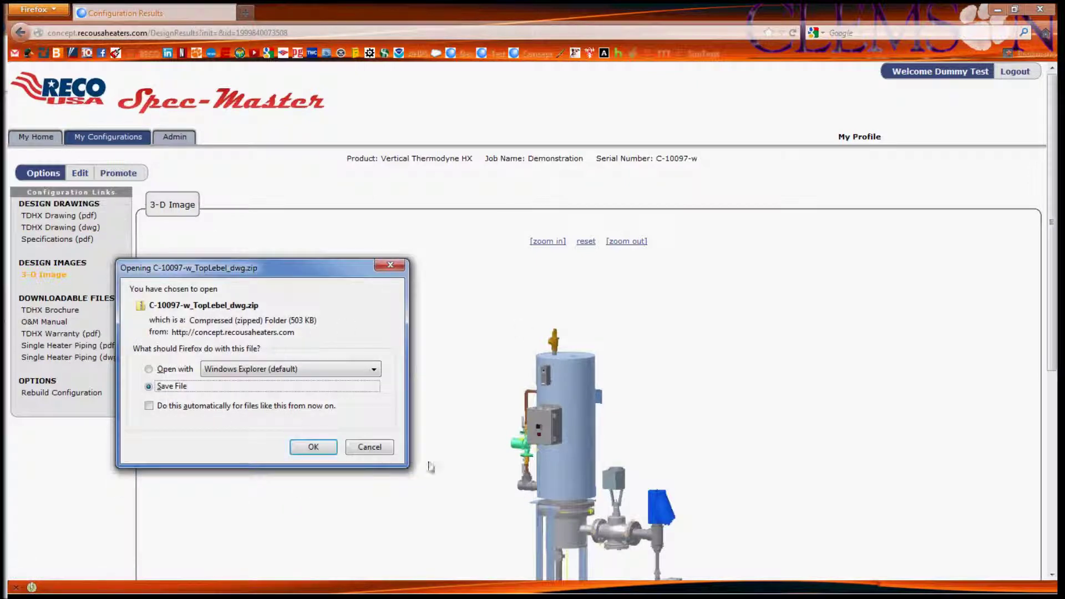
click(369, 447)
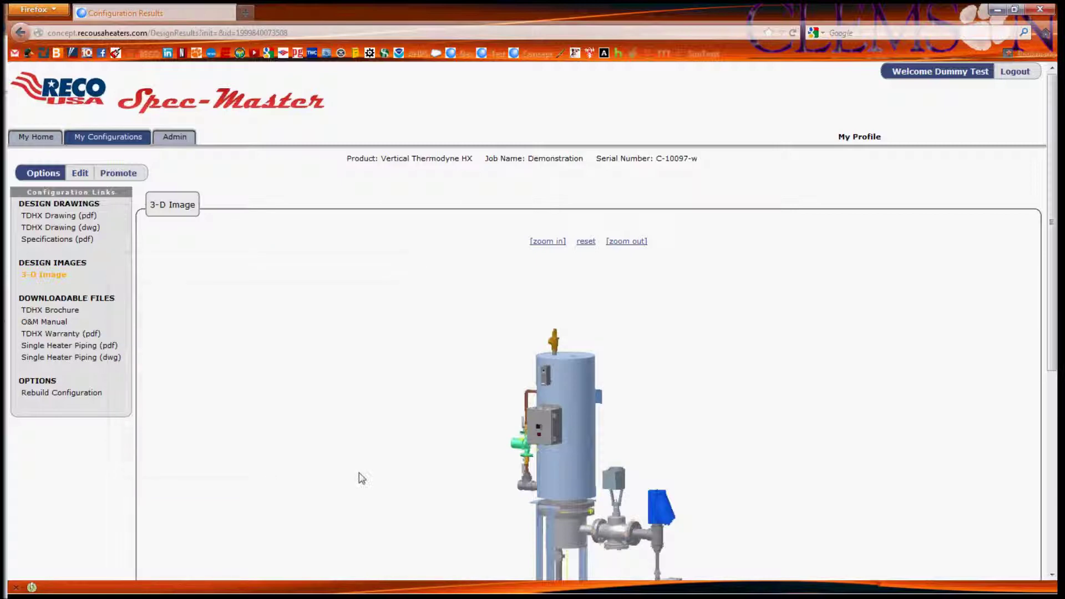
Open the Single Heater Piping PDF, examine its steam, condensate and water piping diagram, and close it
click(90, 348)
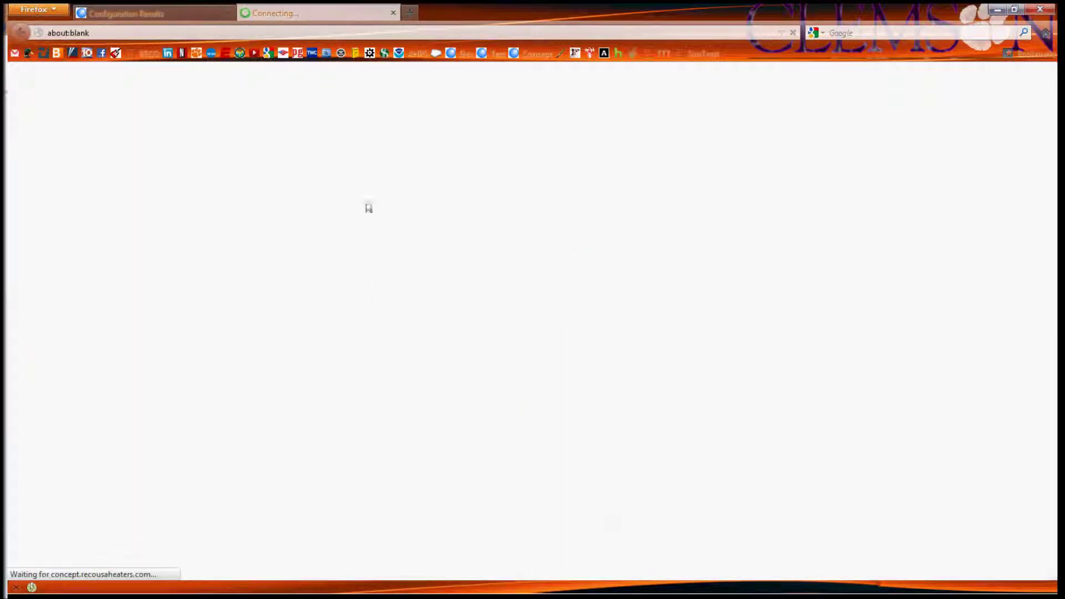
scroll(562, 251, down, 4)
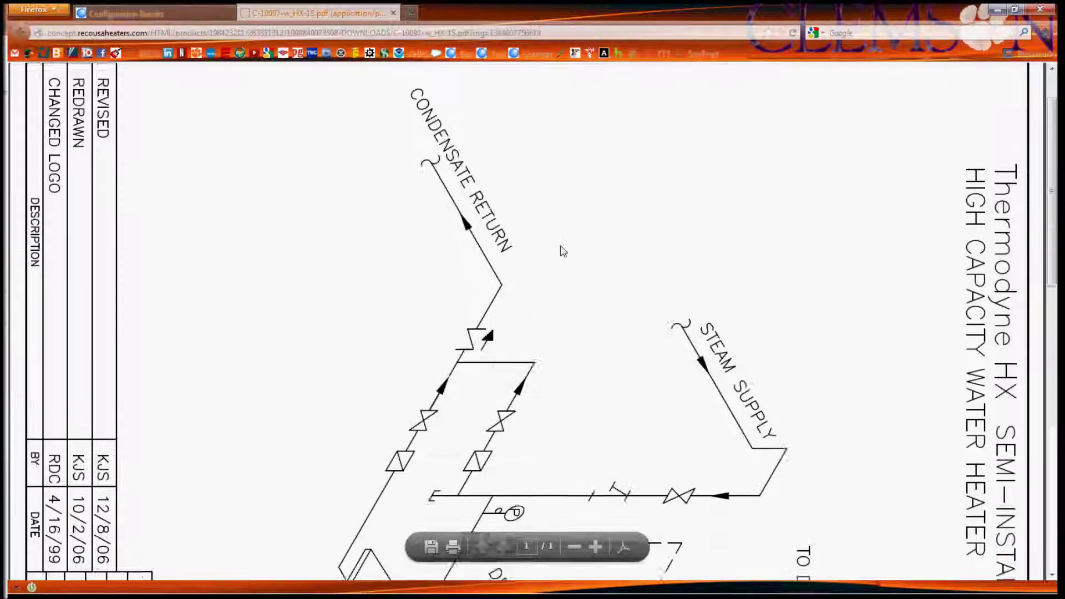
scroll(563, 253, down, 8)
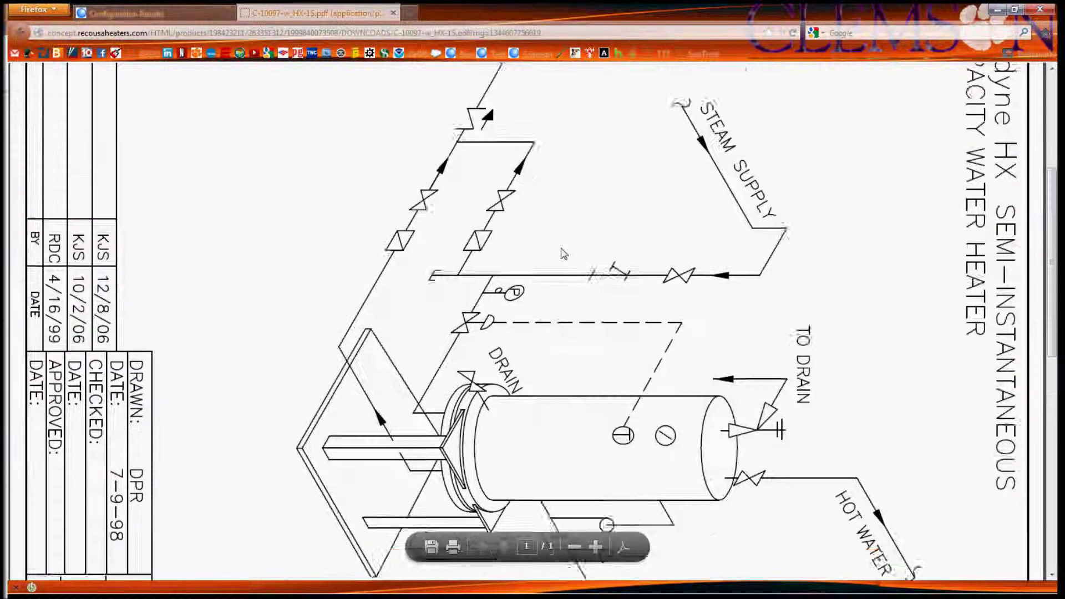
scroll(559, 253, down, 1)
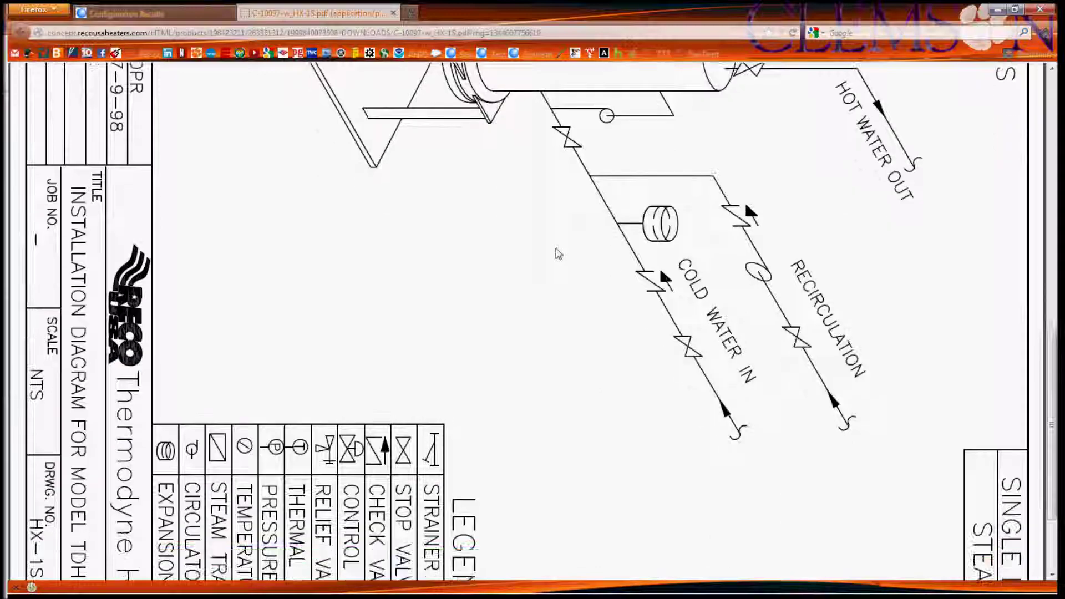
scroll(558, 254, up, 10)
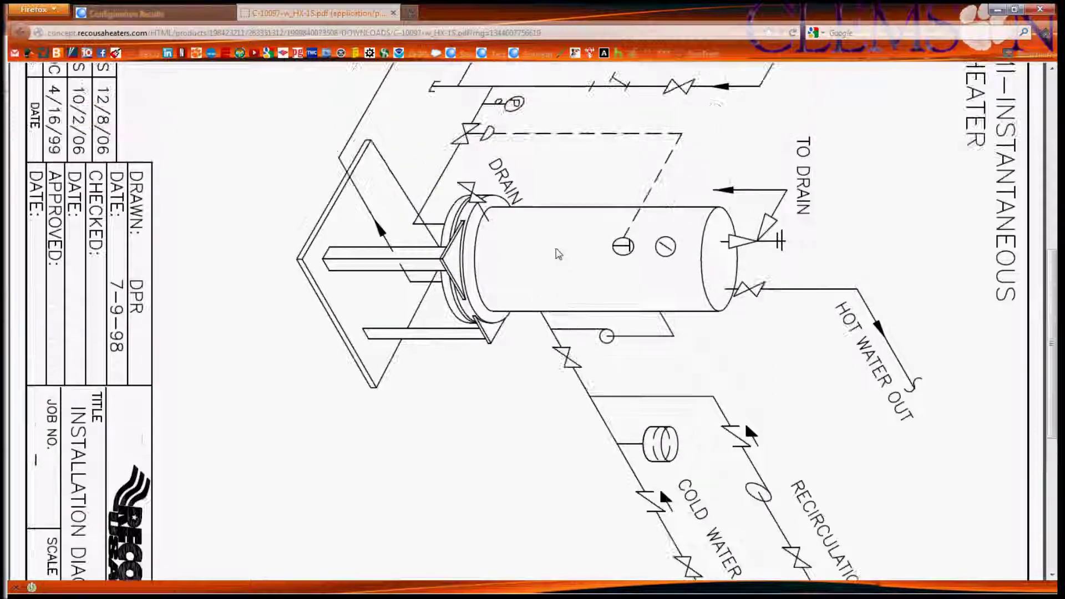
scroll(558, 253, up, 4)
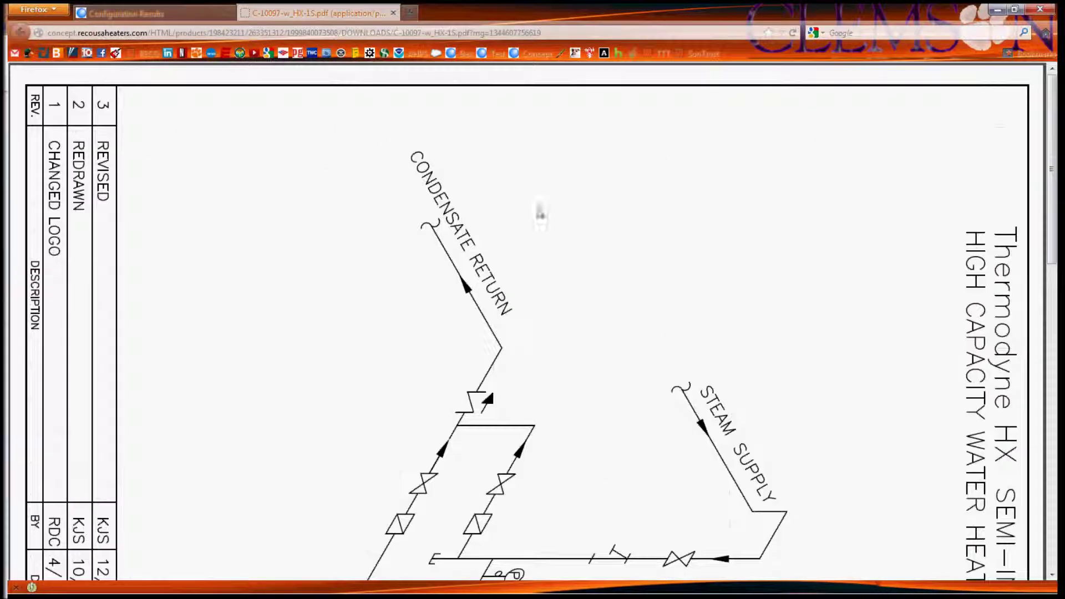
click(394, 12)
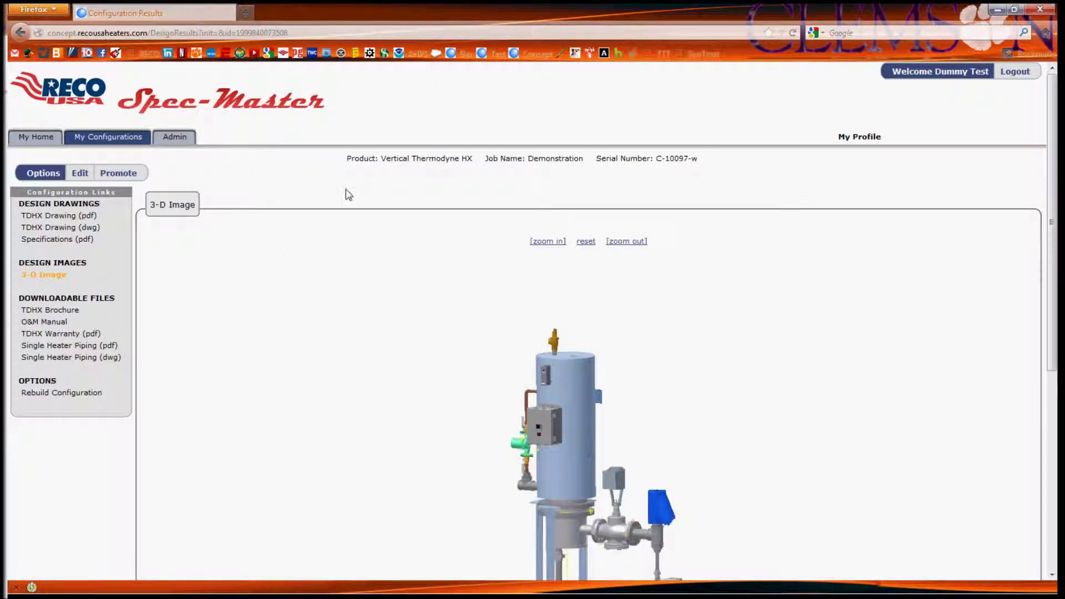
Review the configuration results page and highlight the job name and serial number above the 3-D image
scroll(344, 210, down, 5)
scroll(340, 218, up, 6)
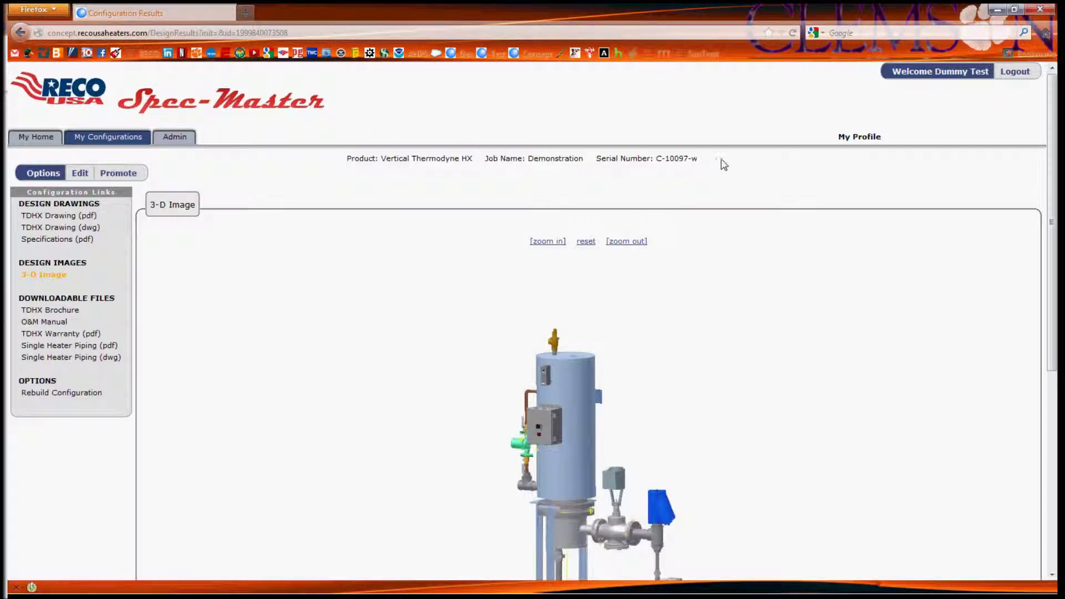
drag(721, 160, 541, 146)
click(514, 115)
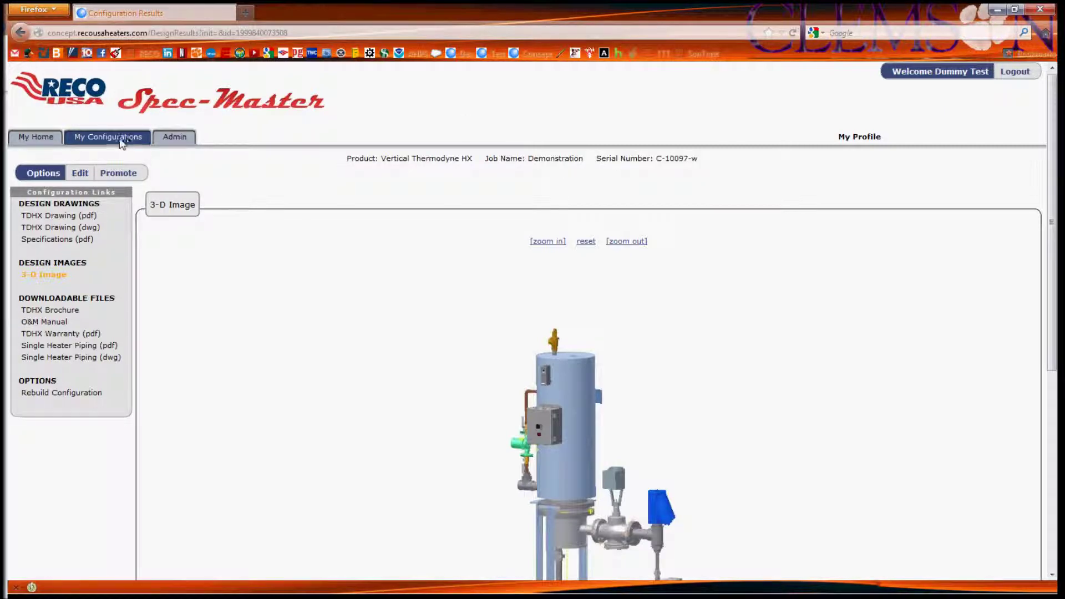